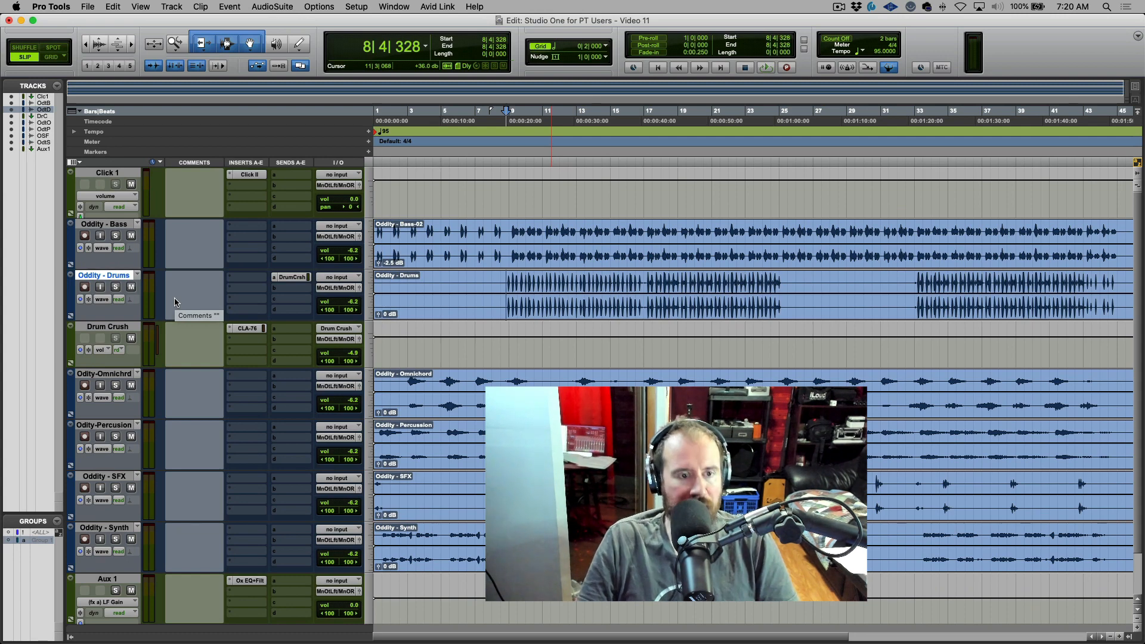
# Solo the Oddity - Drums track and open the Drum Crush track's CLA-76 insert and the drums' Drum Crush send in the mixer.
pyautogui.hotkey('shift', 's')
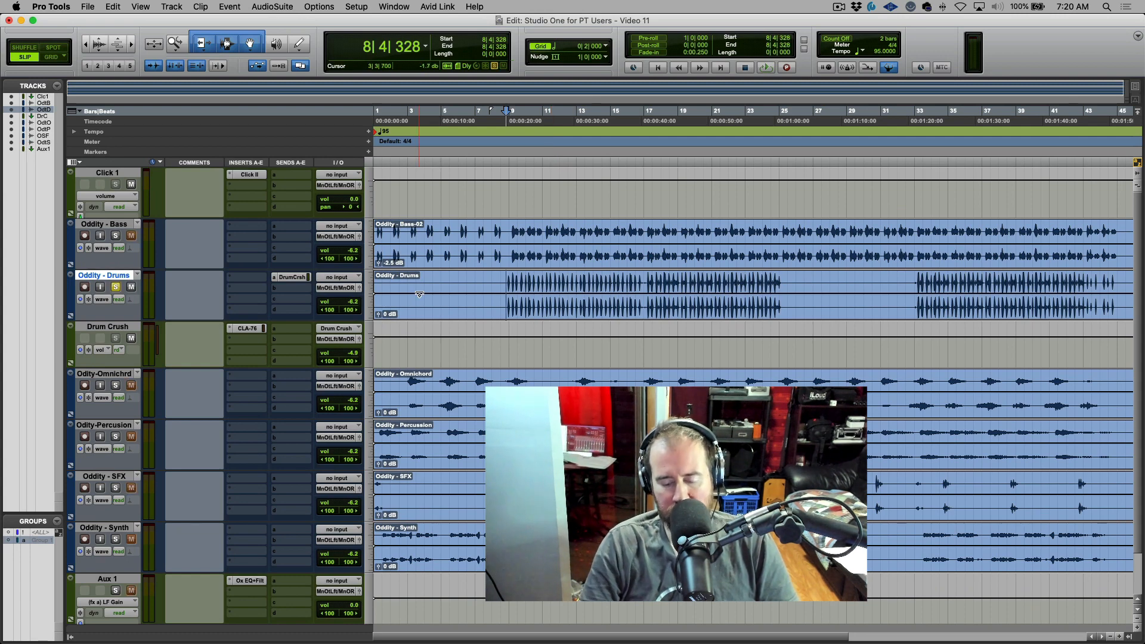
pyautogui.press('super+equal')
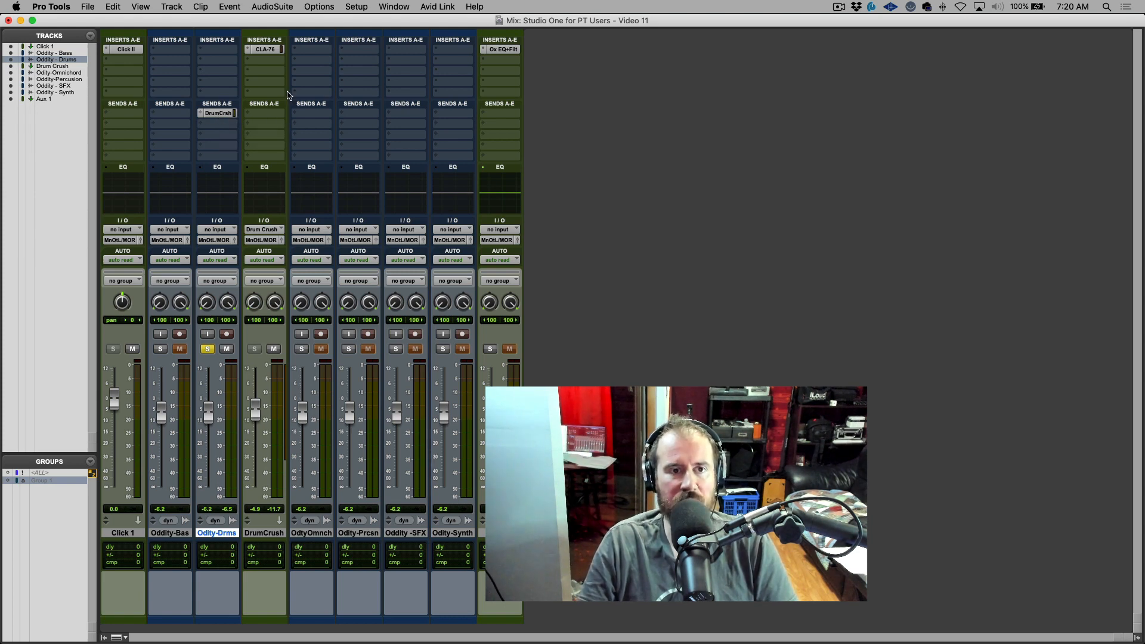
pyautogui.click(266, 50)
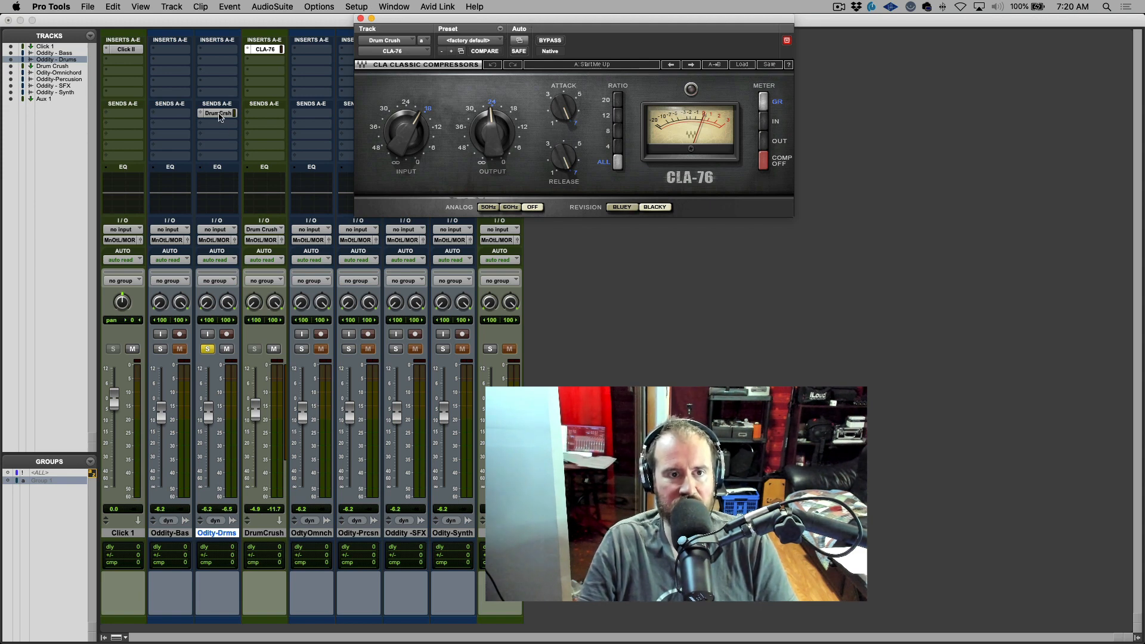
pyautogui.click(220, 114)
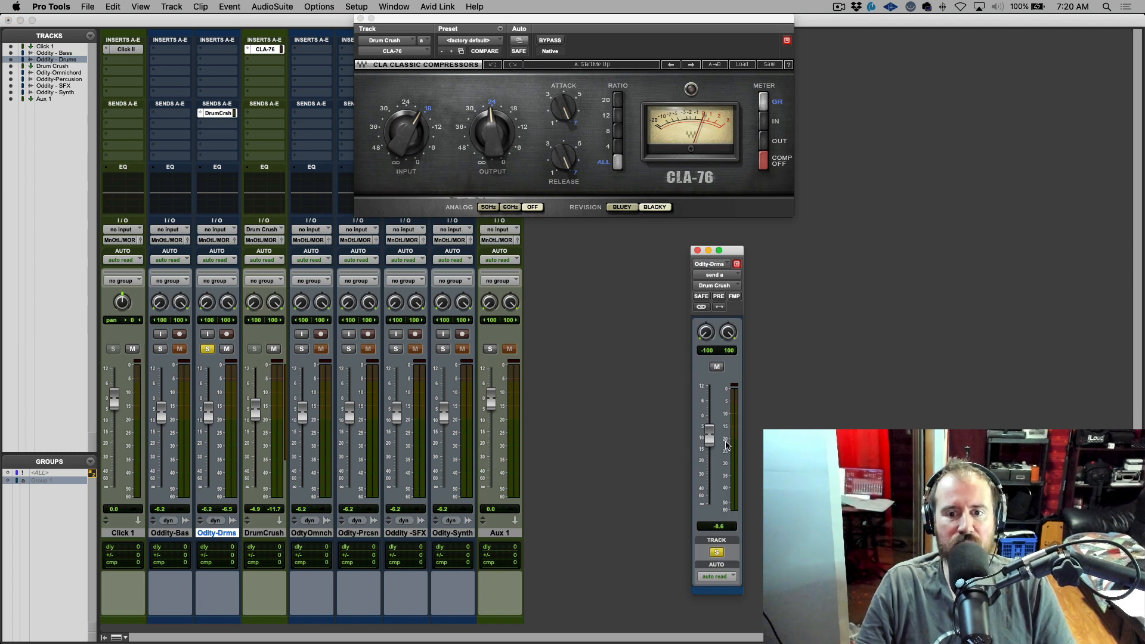
# Lower the drums' send to -∞ and restore it to -6.8 dB, and toggle the Drum Crush mute during playback, leaving it unmuted.
pyautogui.moveTo(708, 437); pyautogui.dragTo(709, 506)
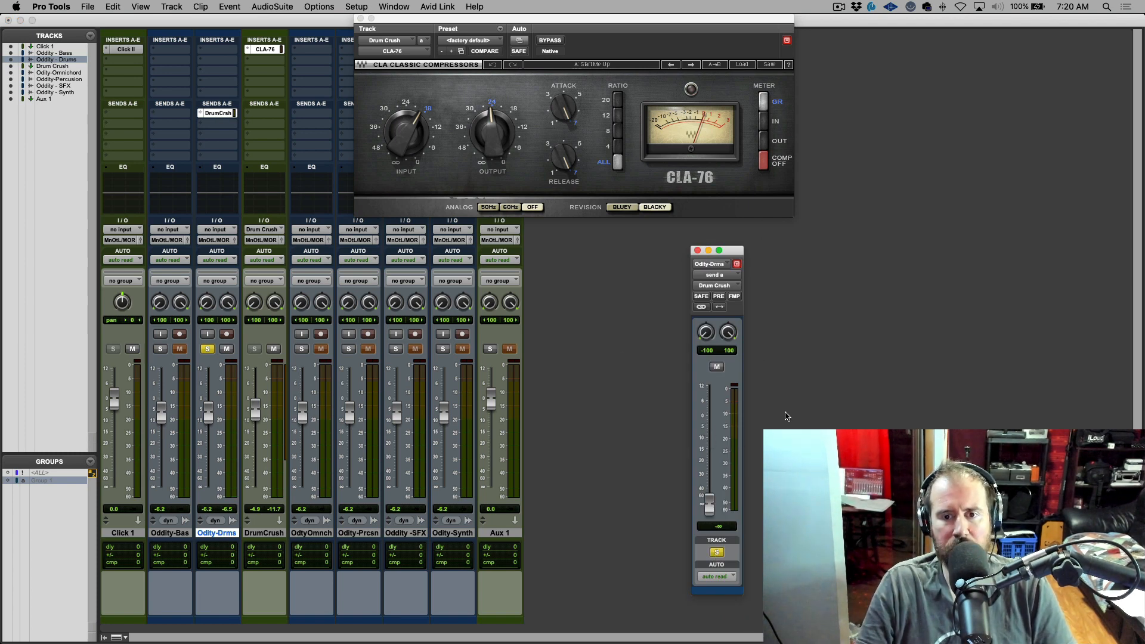
pyautogui.moveTo(711, 502); pyautogui.dragTo(710, 434)
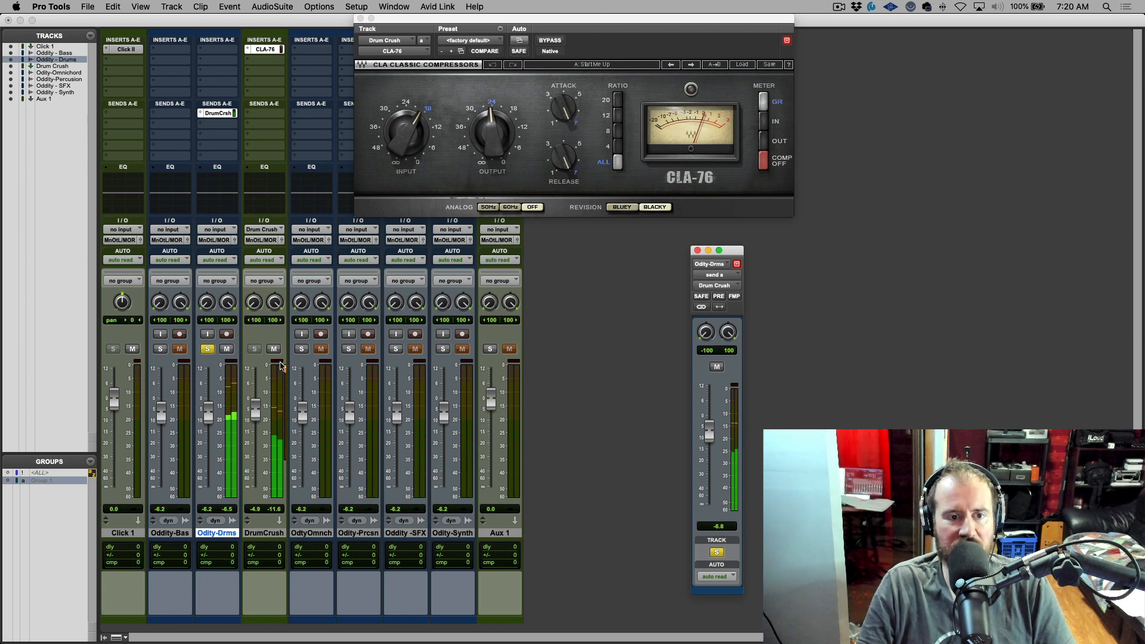
pyautogui.click(275, 352)
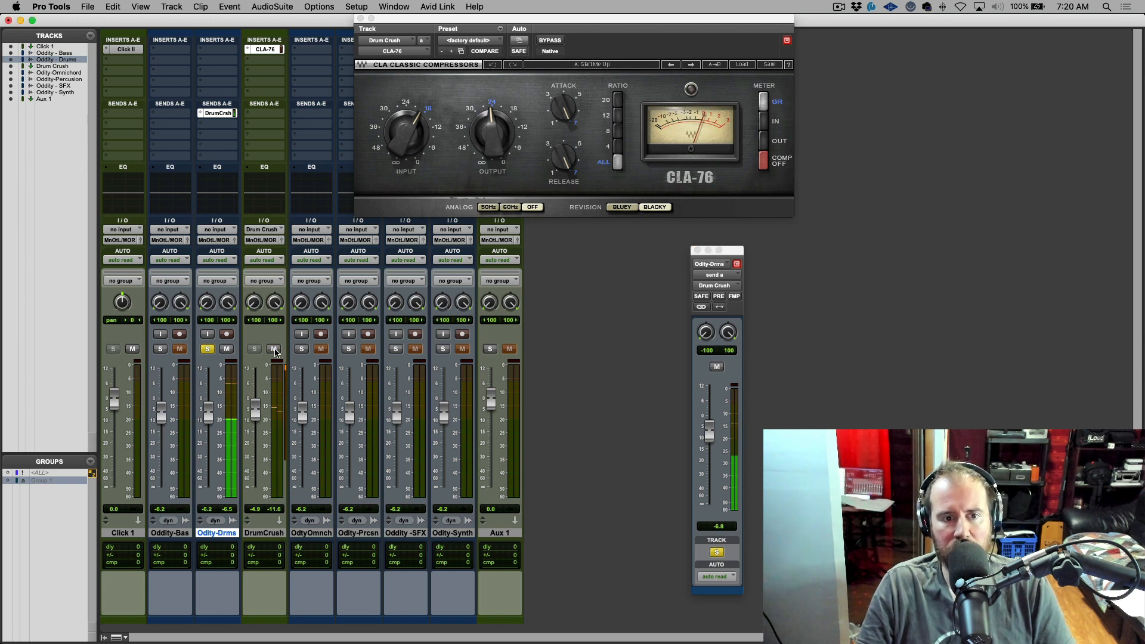
pyautogui.click(275, 352)
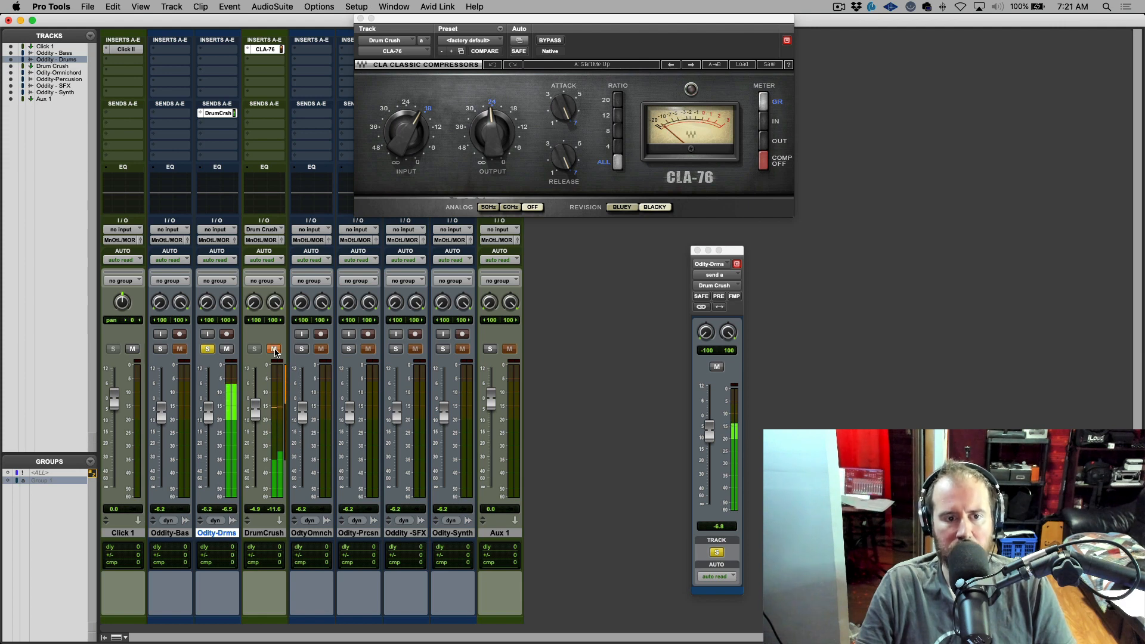
pyautogui.click(275, 352)
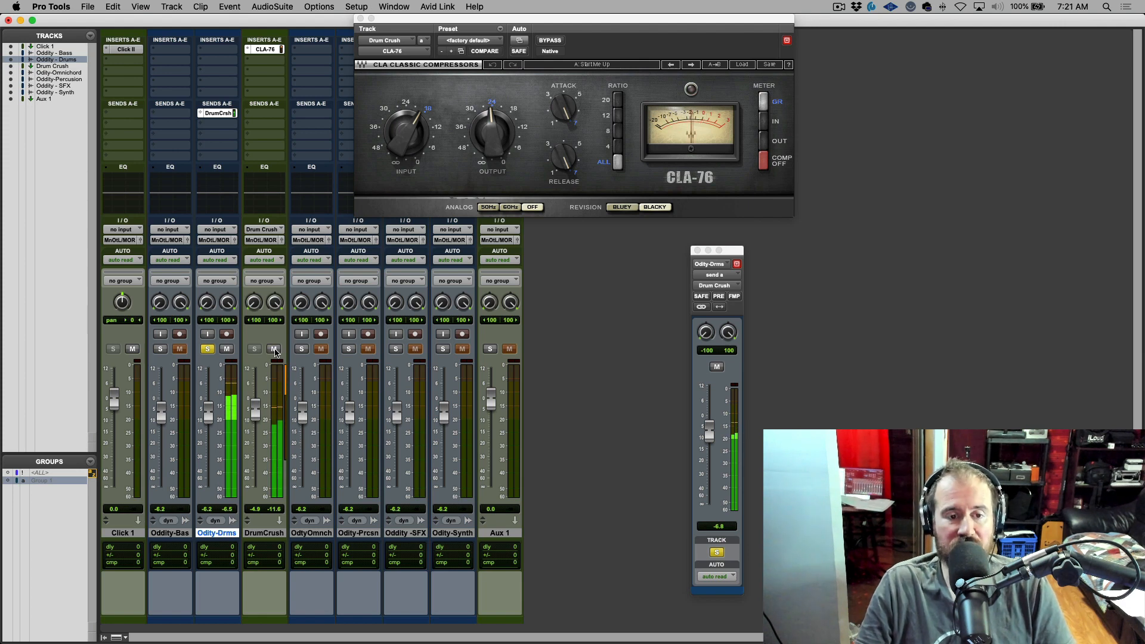
# Raise the Drum Crush fader to -2.7 dB, stop playback and unsolo the drums track.
pyautogui.moveTo(256, 413); pyautogui.dragTo(256, 408)
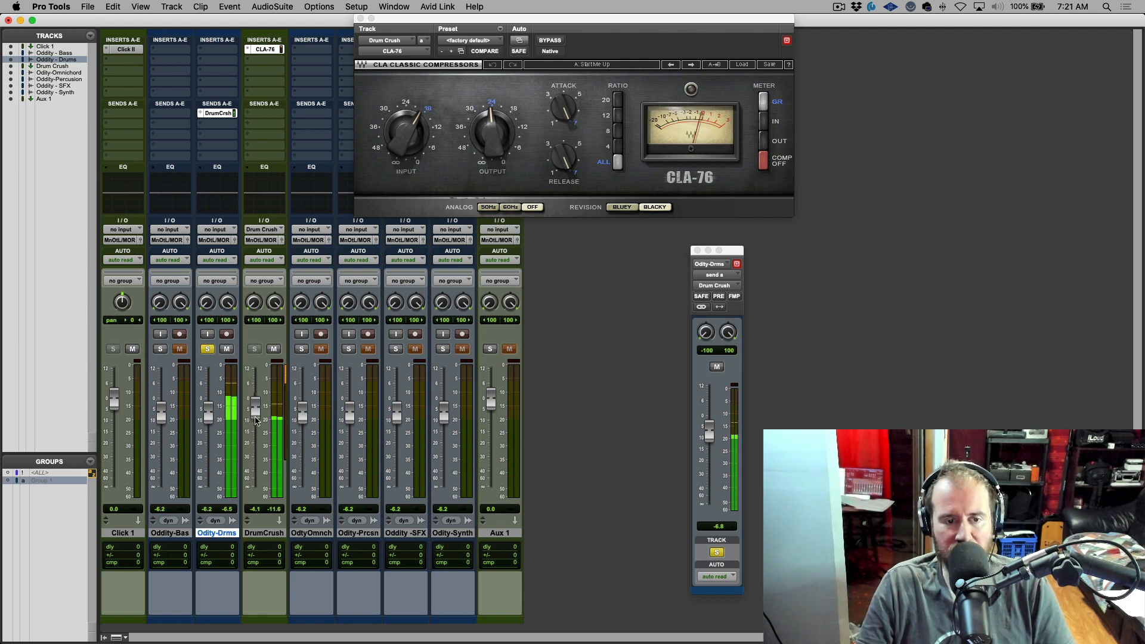
pyautogui.press('space')
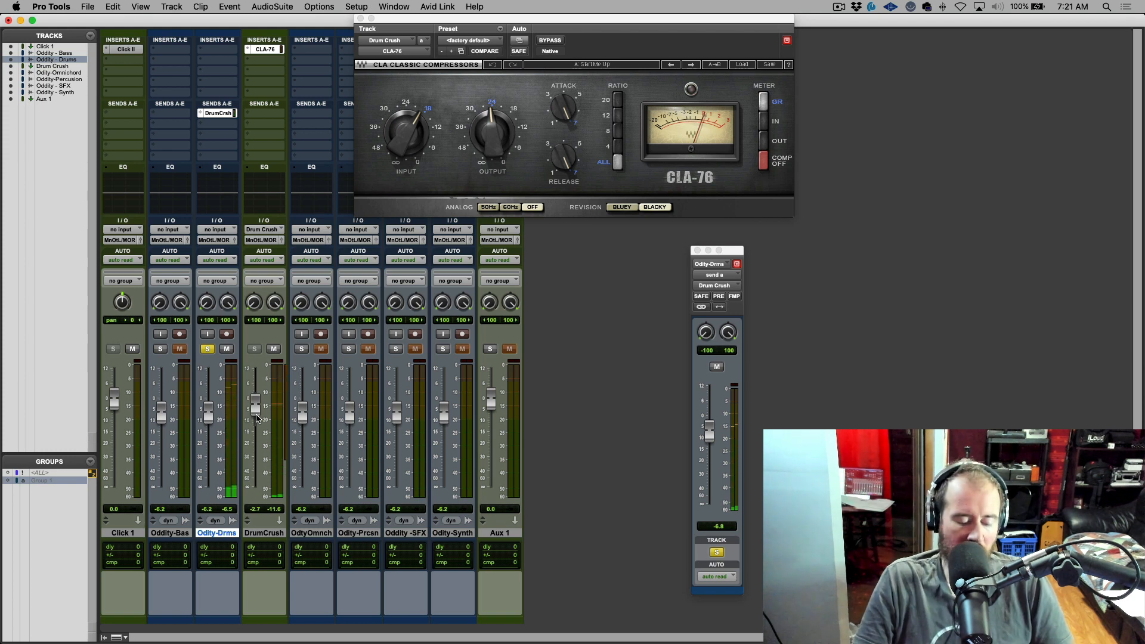
pyautogui.click(207, 351)
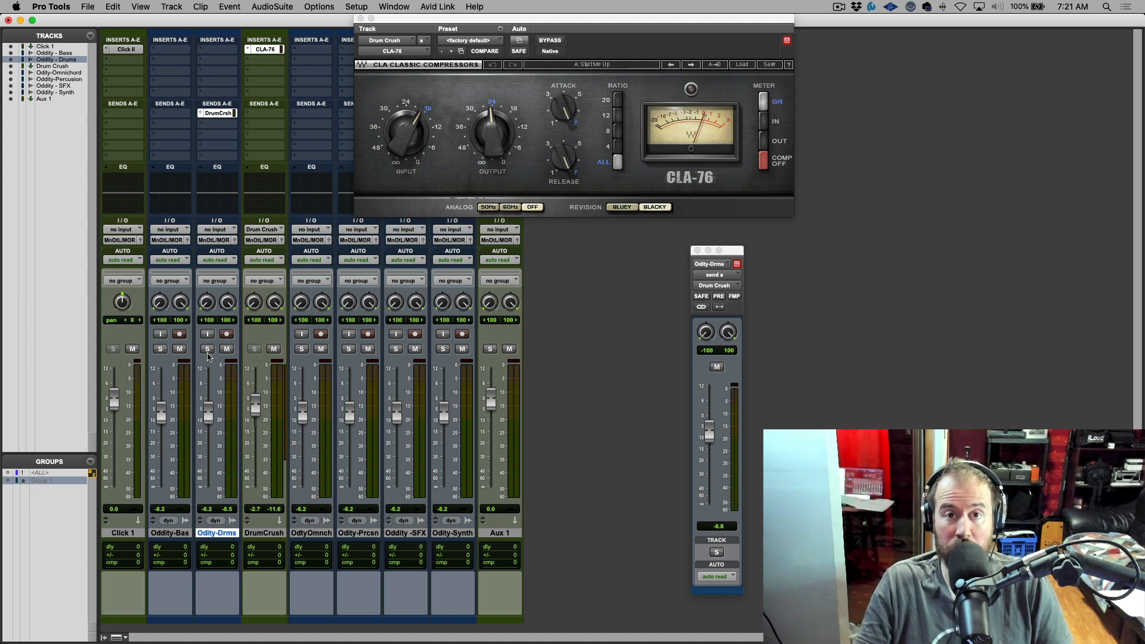
# Switch to Studio One and insert the PreSonus Splitter effect from the browser on the Oddity - Drums channel.
pyautogui.press('super+Tab')
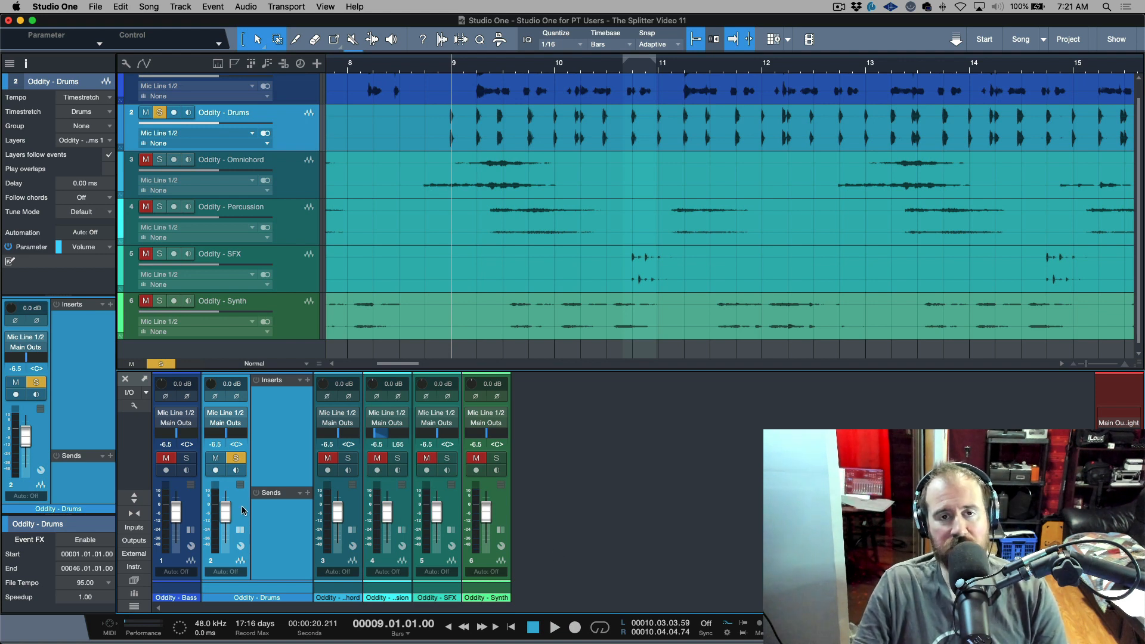
pyautogui.press('F7')
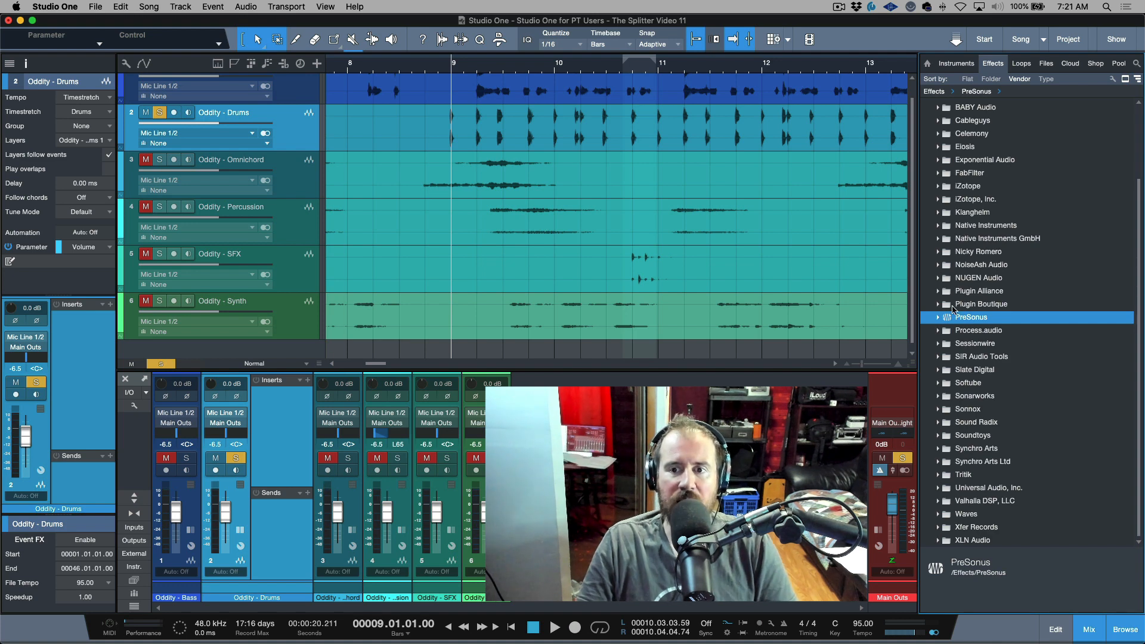
pyautogui.click(938, 318)
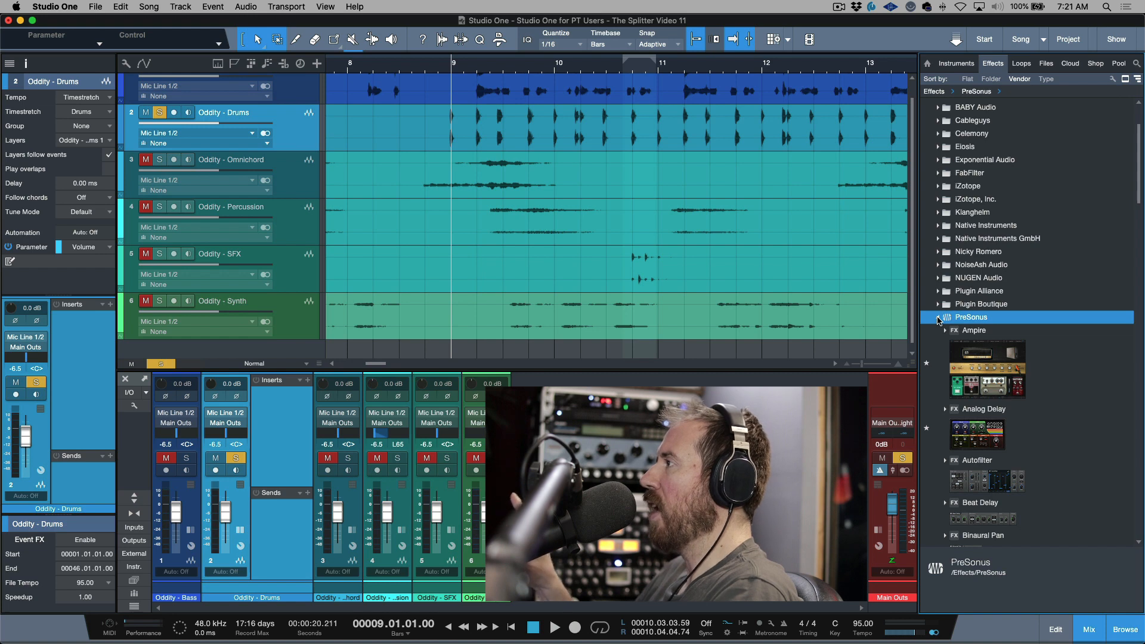
pyautogui.press('s')
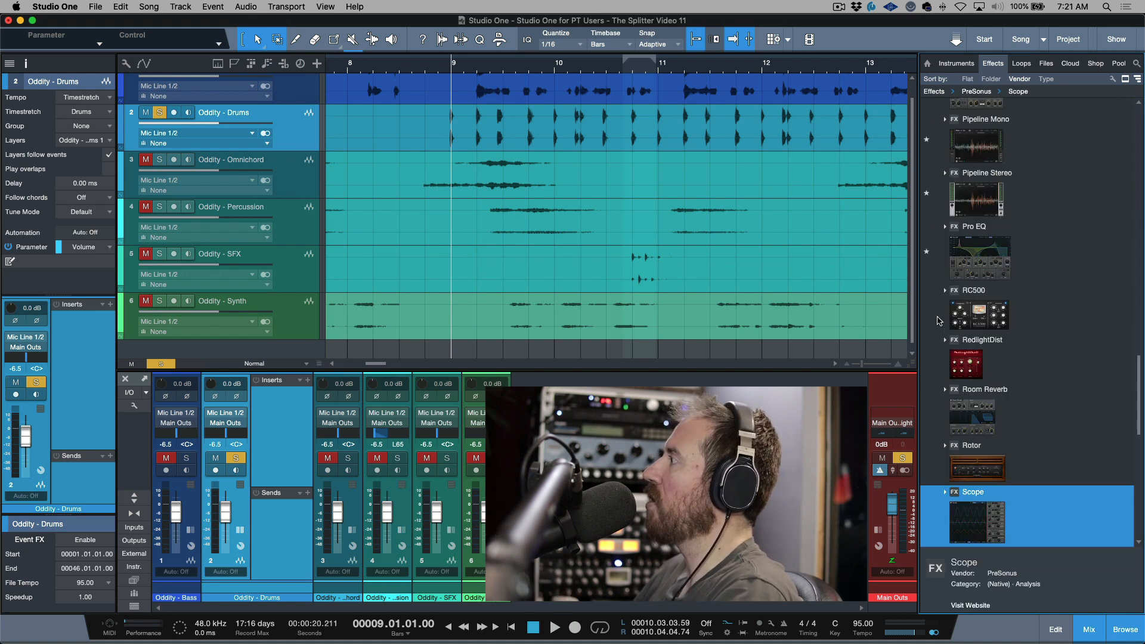
pyautogui.press('Down')
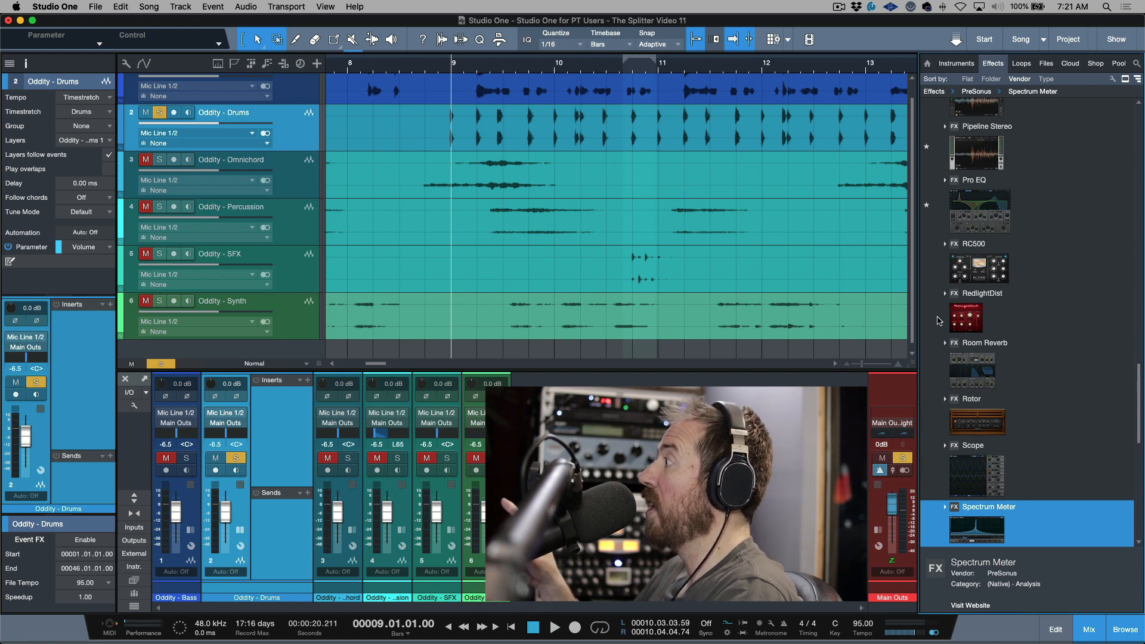
pyautogui.press('Down')
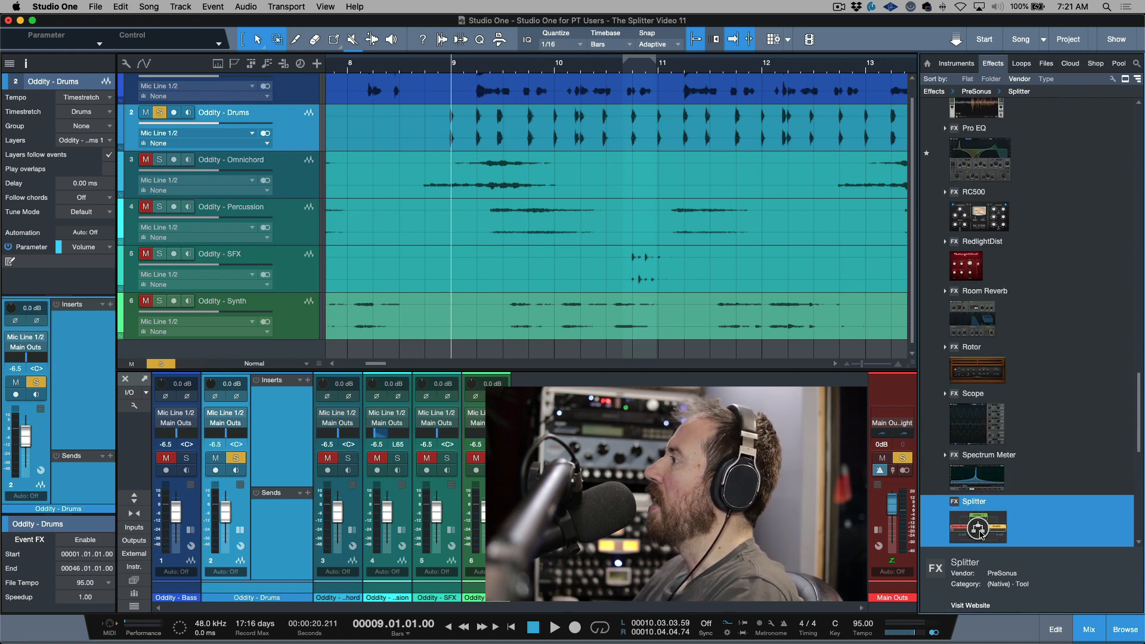
pyautogui.moveTo(981, 533); pyautogui.dragTo(281, 438)
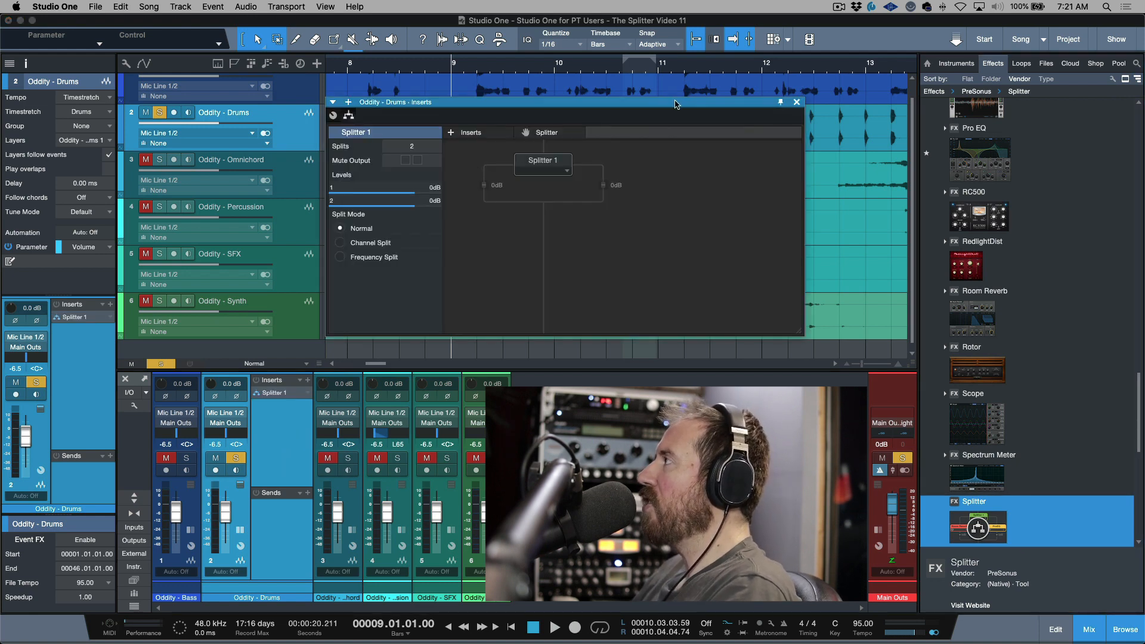
# Close the Splitter editor, expand Splitter 1's controls in the drums channel's inserts, and reopen its editor.
pyautogui.click(799, 102)
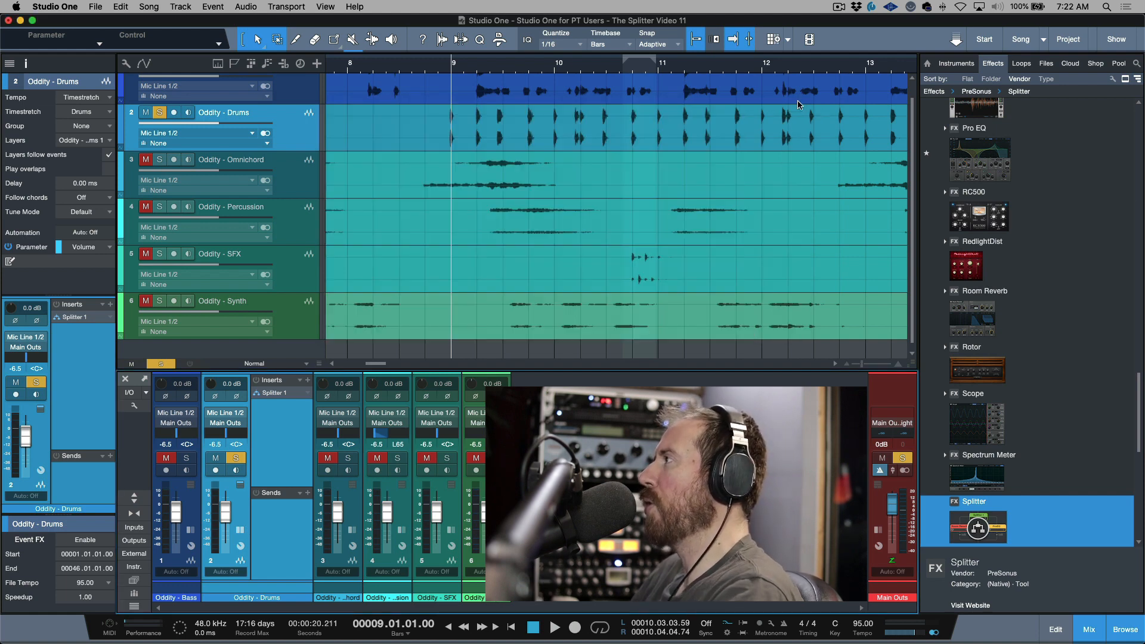
pyautogui.click(282, 397)
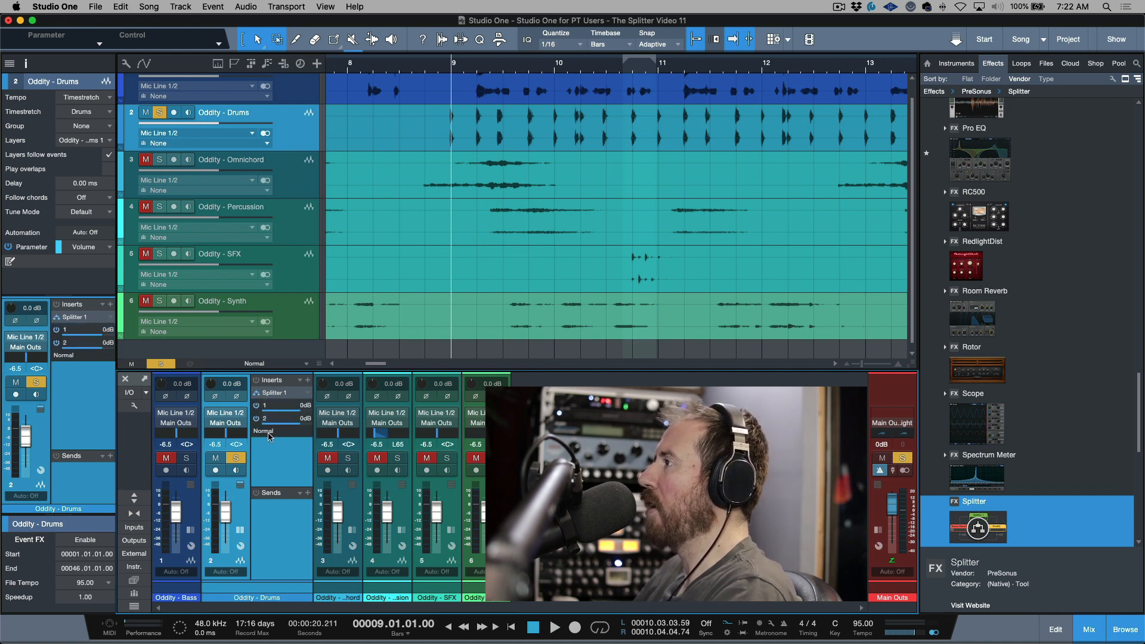
pyautogui.doubleClick(286, 397)
pyautogui.moveTo(622, 101); pyautogui.dragTo(624, 115)
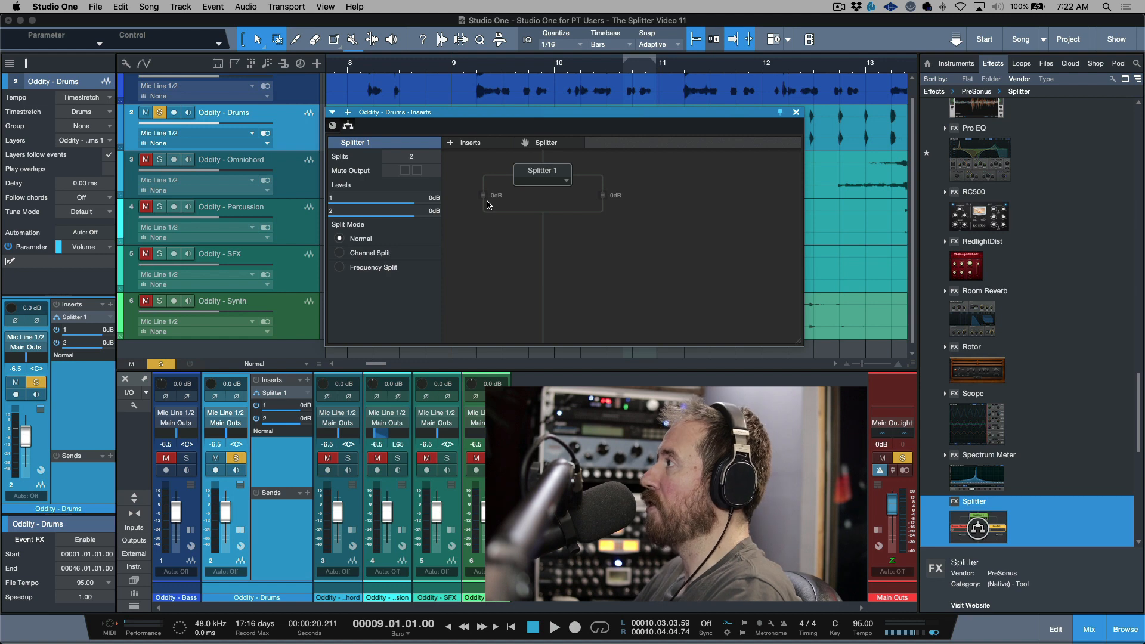
# Lower the Splitter's two levels to -5.5 dB and -6.4 dB, and return the drums channel fader to -6.5 dB after trying -9.0 dB.
pyautogui.moveTo(484, 206)
pyautogui.mouseDown()
pyautogui.moveTo(481, 228)
pyautogui.moveTo(483, 198)
pyautogui.mouseUp()
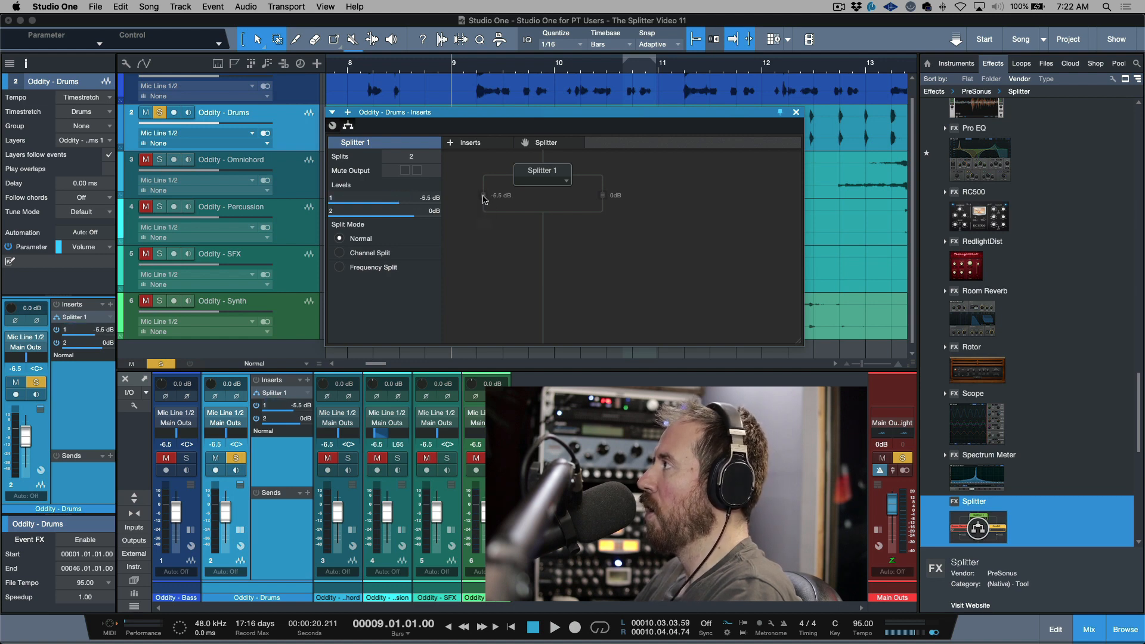
pyautogui.moveTo(604, 198)
pyautogui.mouseDown()
pyautogui.moveTo(603, 225)
pyautogui.moveTo(605, 198)
pyautogui.mouseUp()
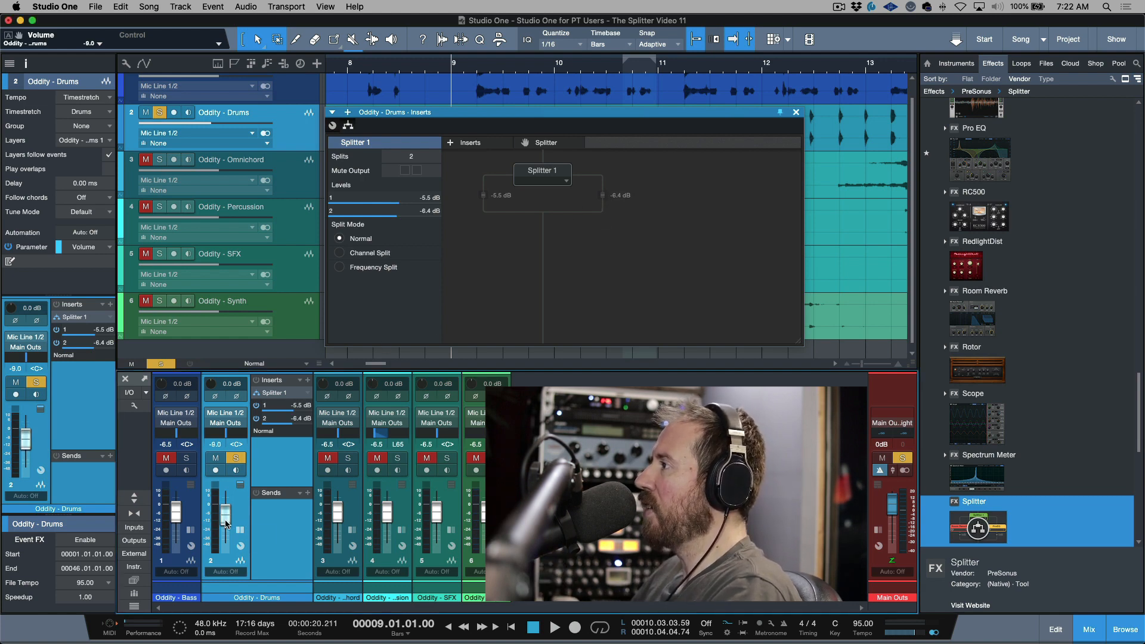
pyautogui.moveTo(227, 514); pyautogui.dragTo(230, 511)
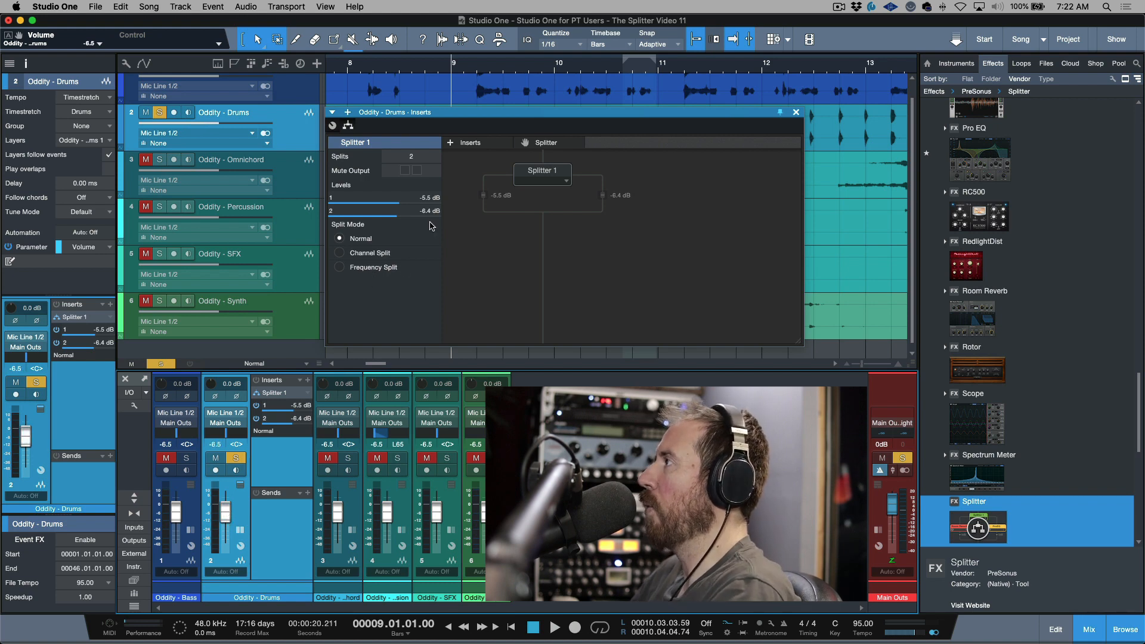
# Try Splitter levels of -10.3 dB and -9.0 dB on the two branches, and reset both to 0 dB.
pyautogui.moveTo(405, 201); pyautogui.dragTo(386, 202)
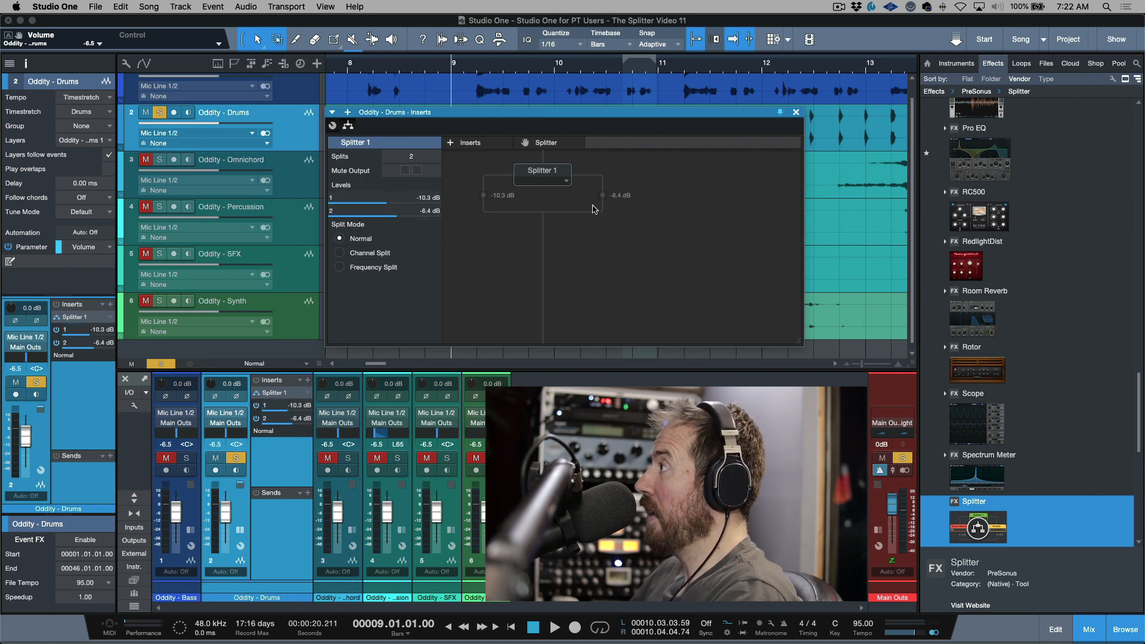
pyautogui.moveTo(611, 195); pyautogui.dragTo(604, 239)
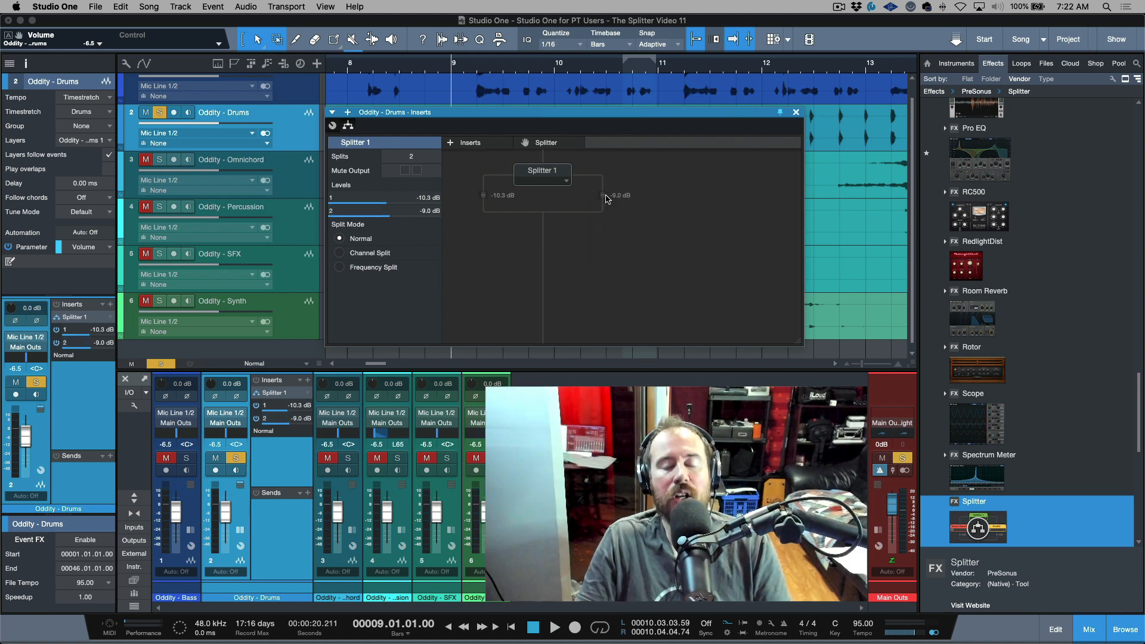
pyautogui.keyDown('alt'); pyautogui.click(403, 202); pyautogui.keyUp('alt')
pyautogui.keyDown('alt'); pyautogui.click(409, 215); pyautogui.keyUp('alt')
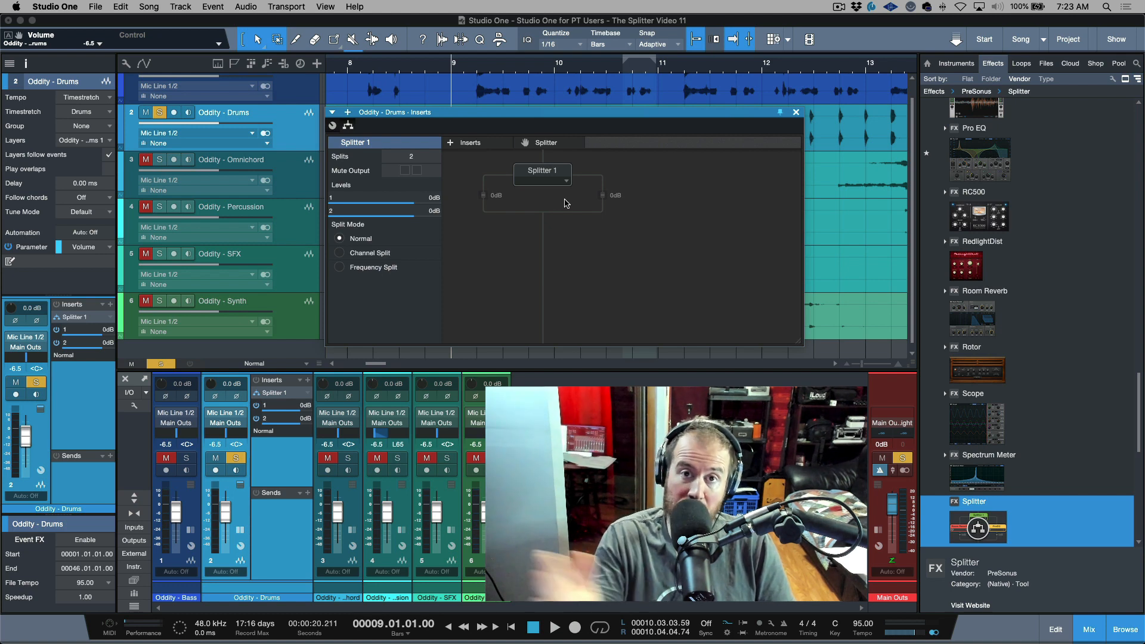
# Set the Splitter's split mode to Channel Split and audition it with output 2, output 1 and both outputs muted.
pyautogui.click(340, 253)
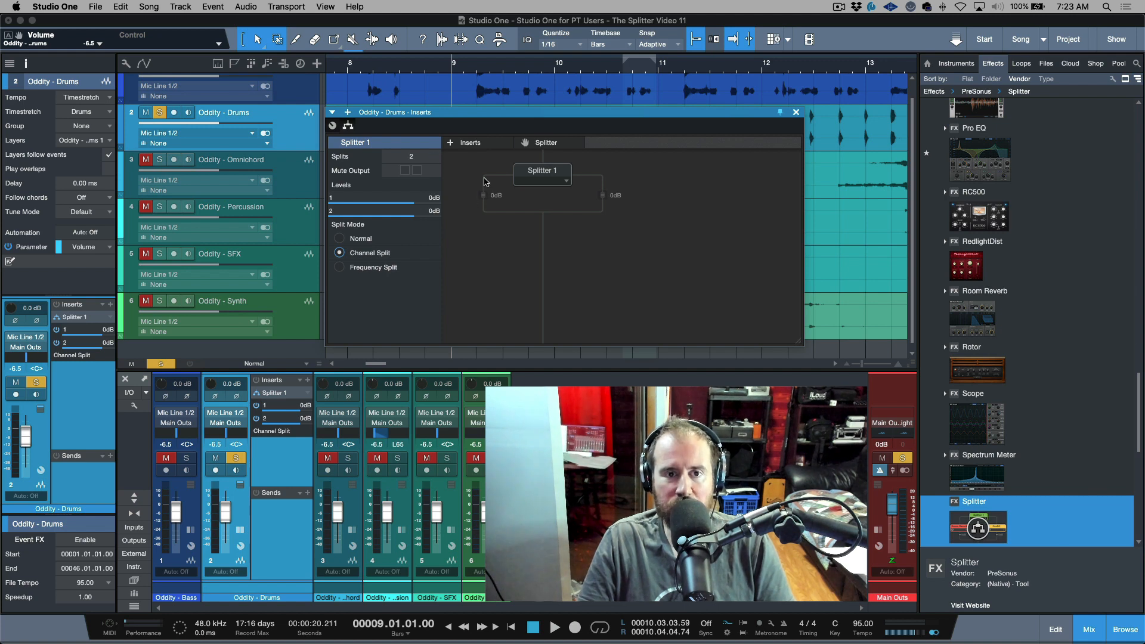
pyautogui.click(418, 172)
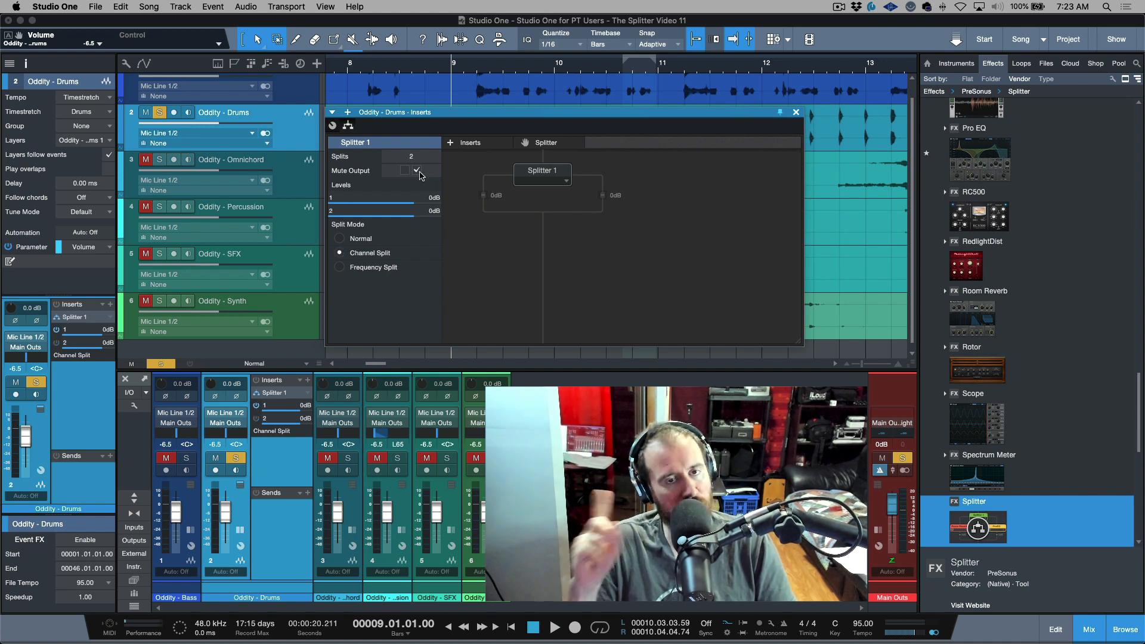
pyautogui.press('space')
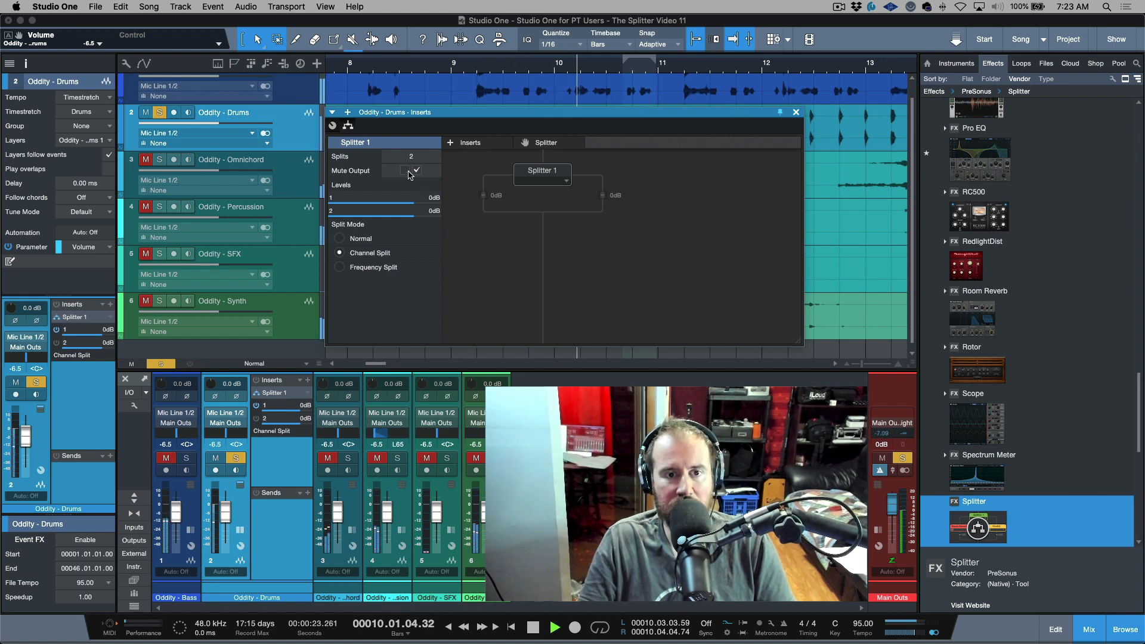
pyautogui.click(407, 171)
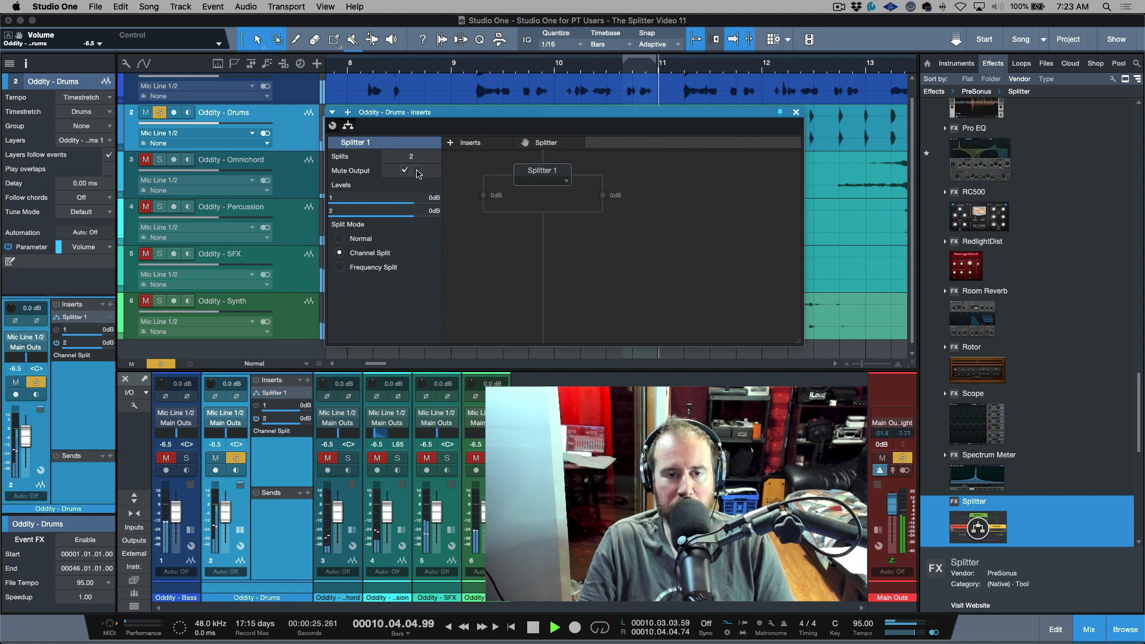
pyautogui.click(418, 171)
pyautogui.press('space')
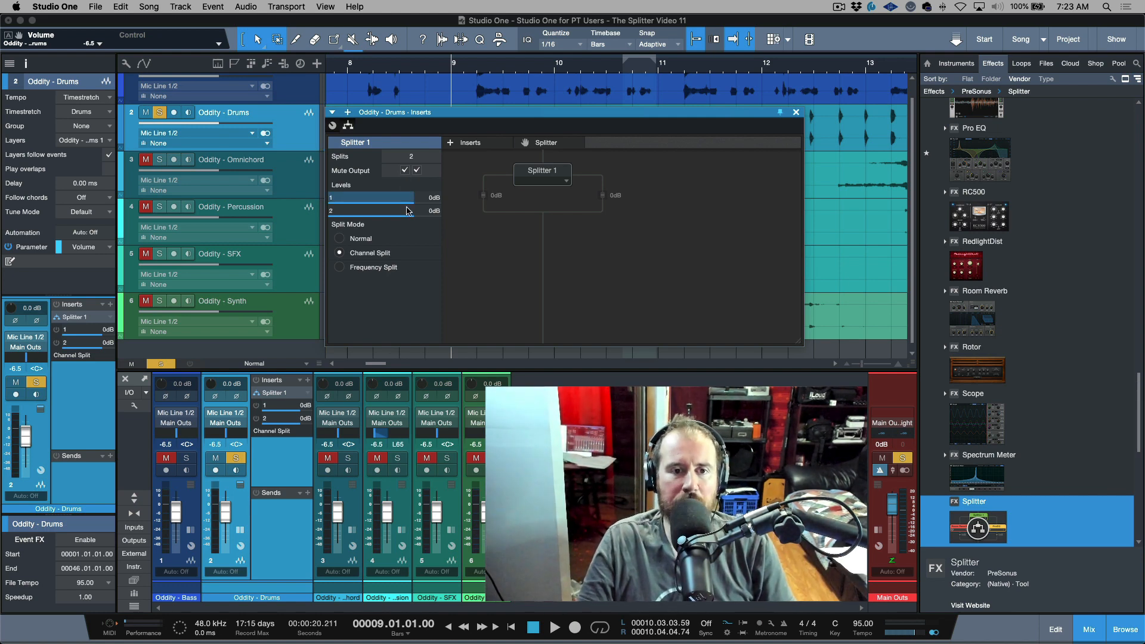
# Play the drums with both Splitter outputs muted, unmute both outputs, and try the output level sliders during playback.
pyautogui.press('space')
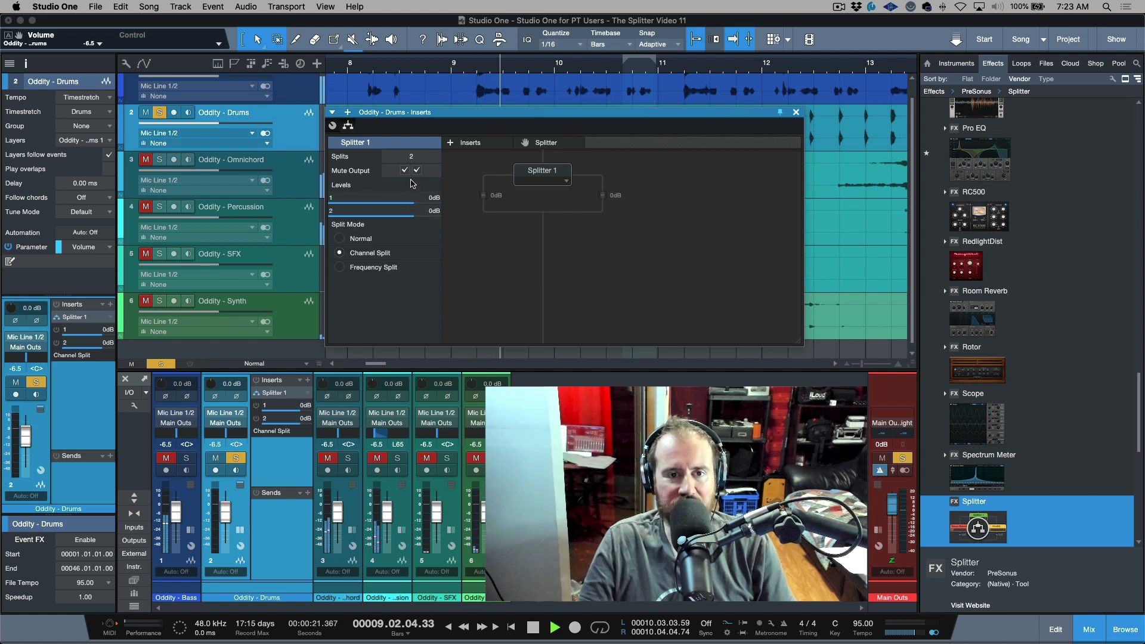
pyautogui.press('space')
pyautogui.click(416, 171)
pyautogui.click(405, 171)
pyautogui.press('space')
pyautogui.moveTo(410, 208)
pyautogui.mouseDown()
pyautogui.moveTo(374, 212)
pyautogui.moveTo(412, 202)
pyautogui.mouseUp()
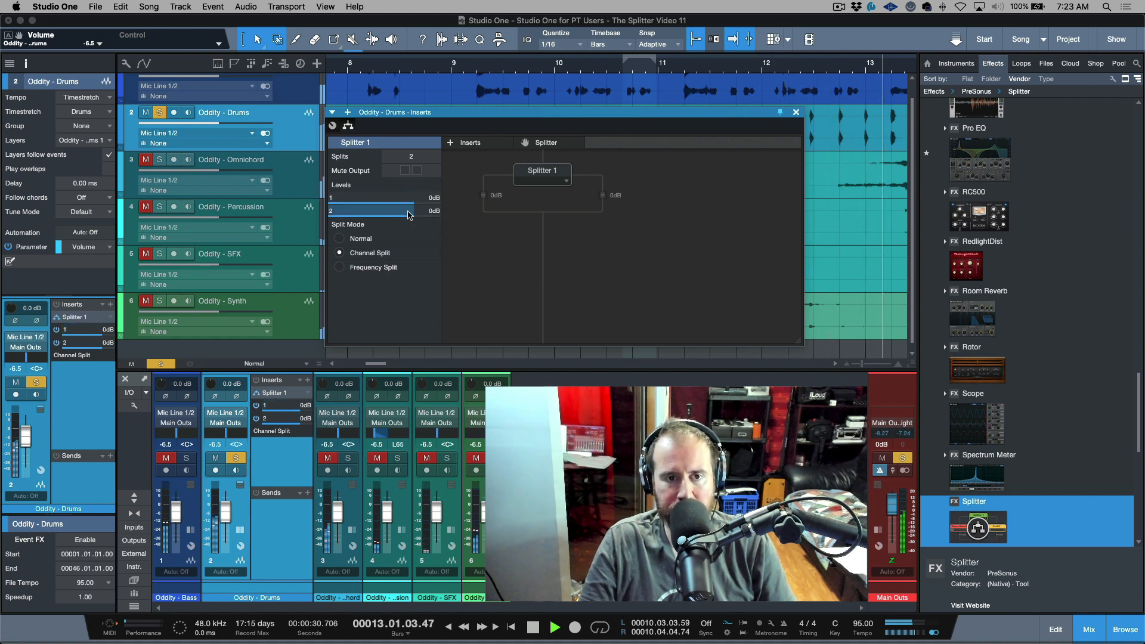
# Stop playback and set the Splitter to Frequency Split with three splits and a second crossover frequency of 1.43 kHz.
pyautogui.press('space')
pyautogui.click(355, 270)
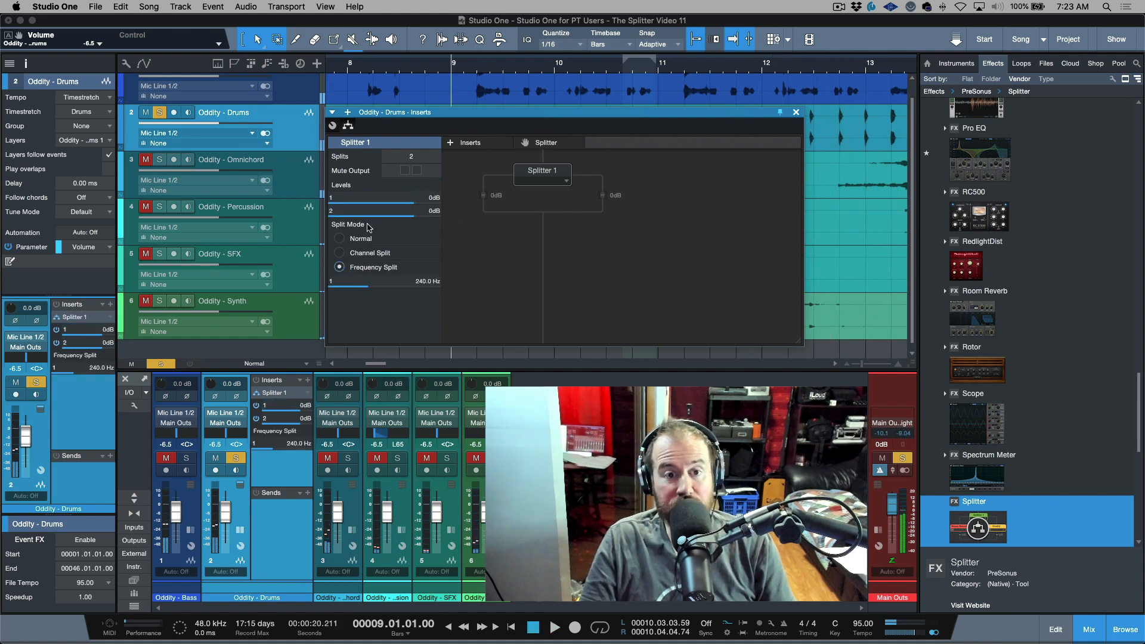
pyautogui.doubleClick(412, 156)
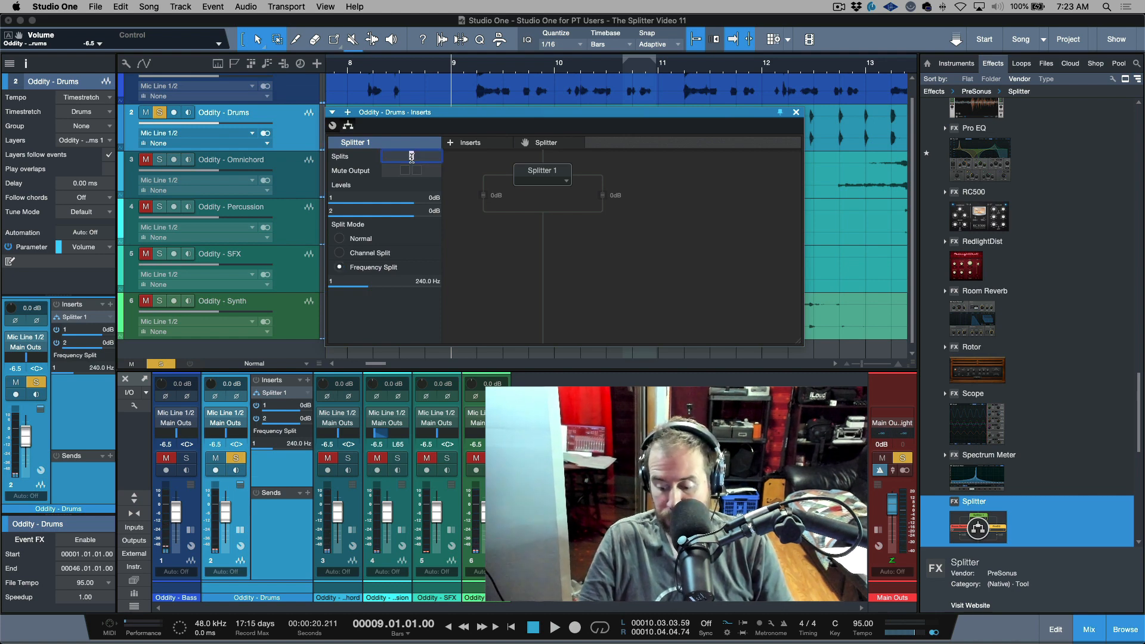
pyautogui.press('Return')
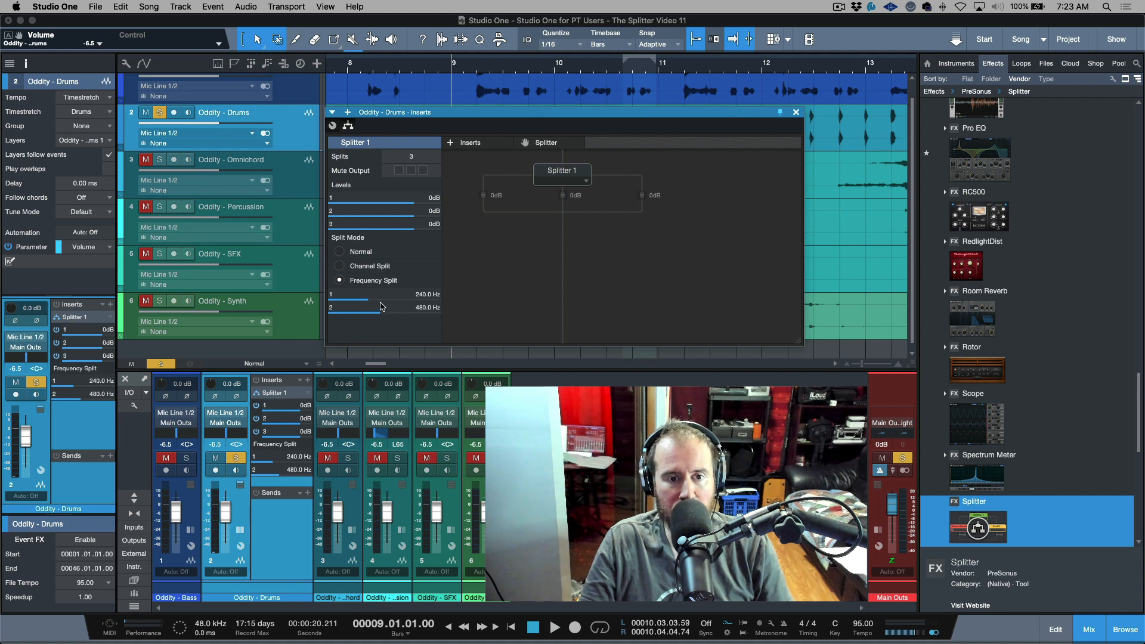
pyautogui.moveTo(380, 312); pyautogui.dragTo(397, 311)
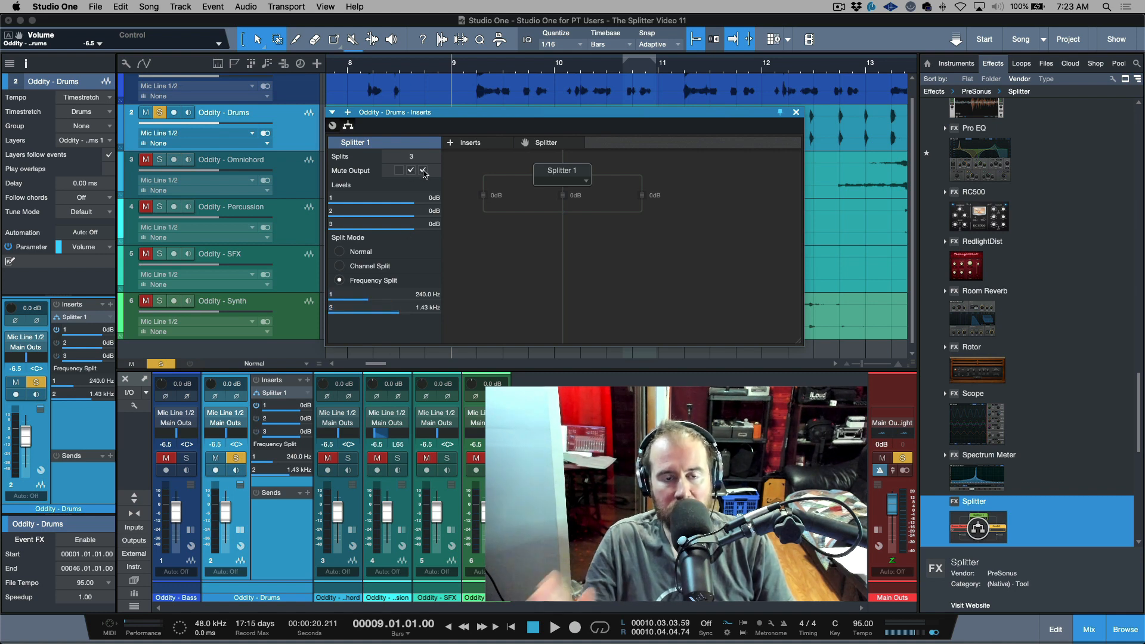
# Audition the low band with Splitter outputs 2 and 3 muted, and the middle band with outputs 1 and 3 muted.
pyautogui.press('space')
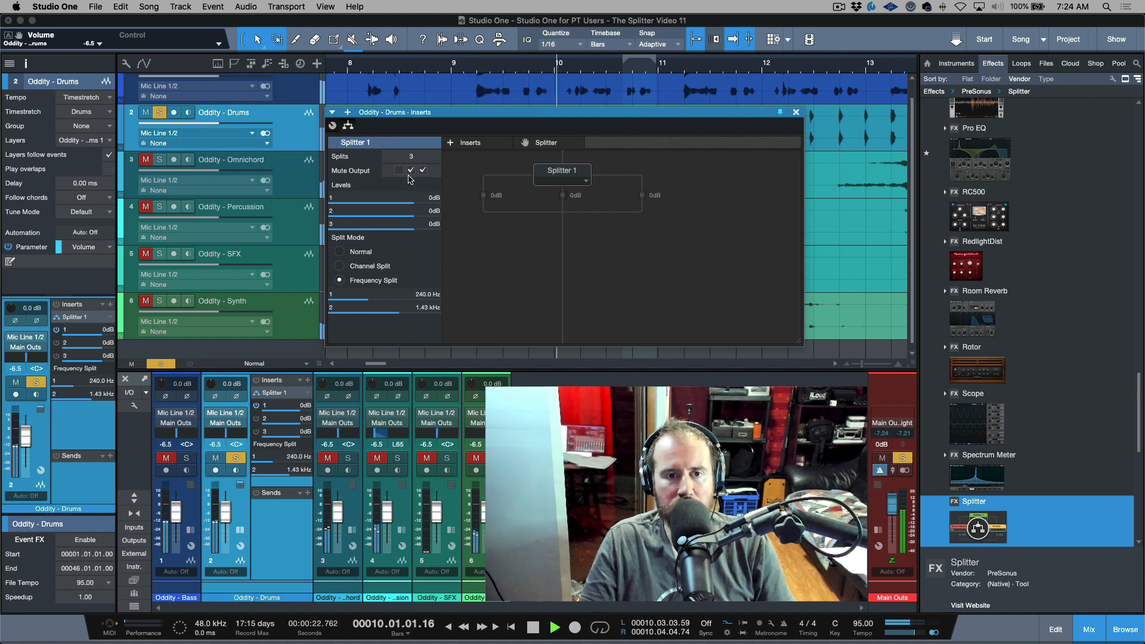
pyautogui.press('space')
pyautogui.click(399, 170)
pyautogui.press('space')
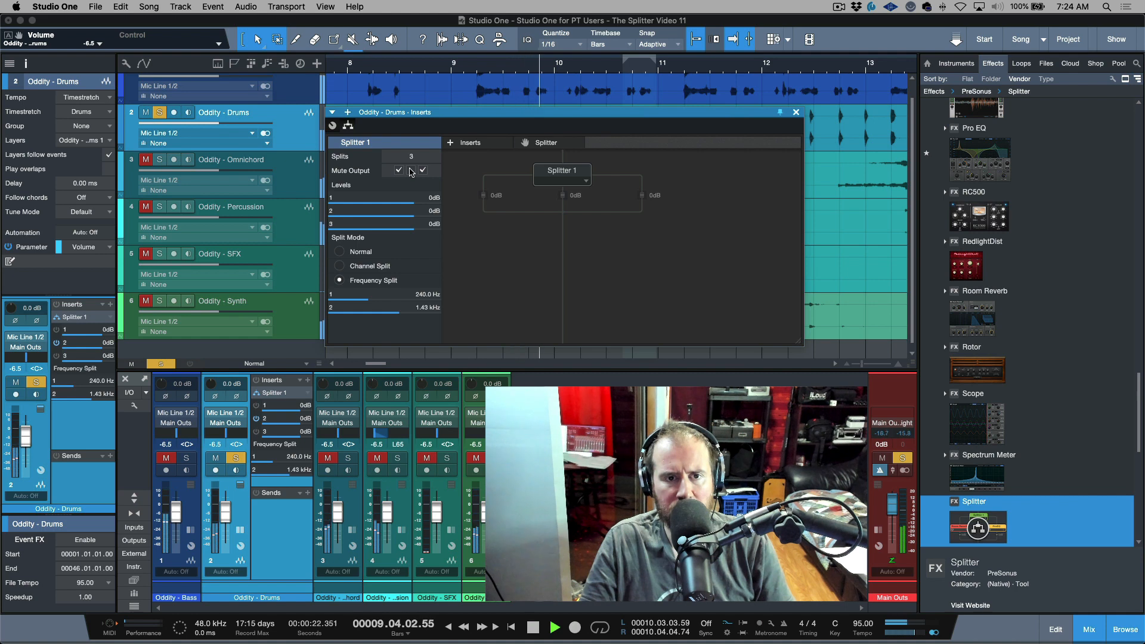
pyautogui.press('space')
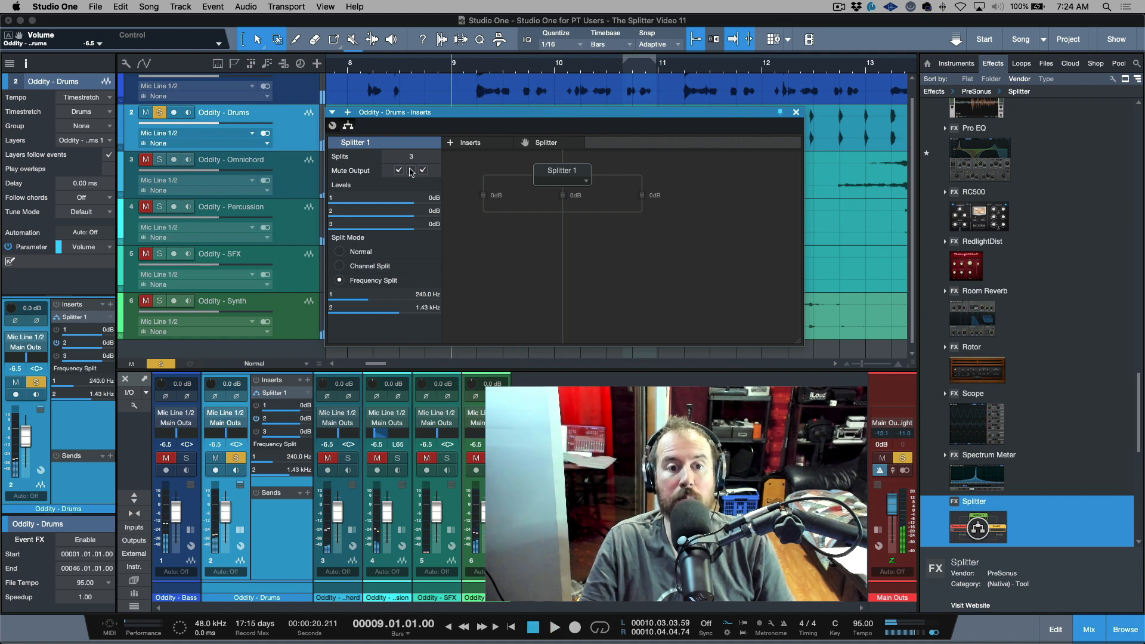
# Audition the high band with Splitter outputs 1 and 2 muted, and unmute all three outputs.
pyautogui.click(423, 173)
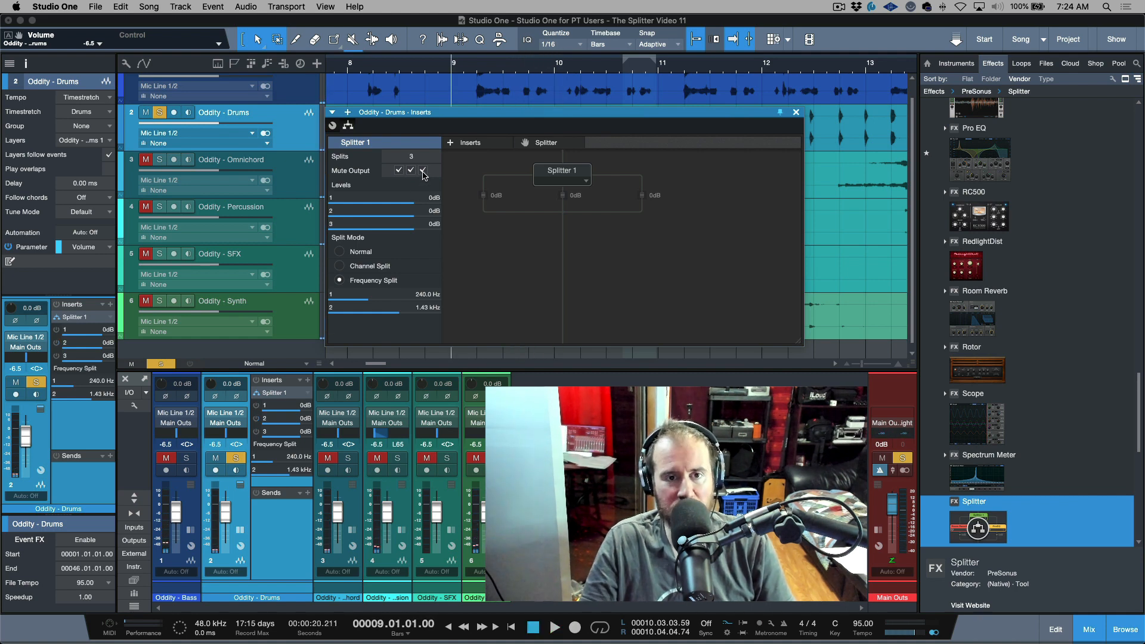
pyautogui.click(423, 172)
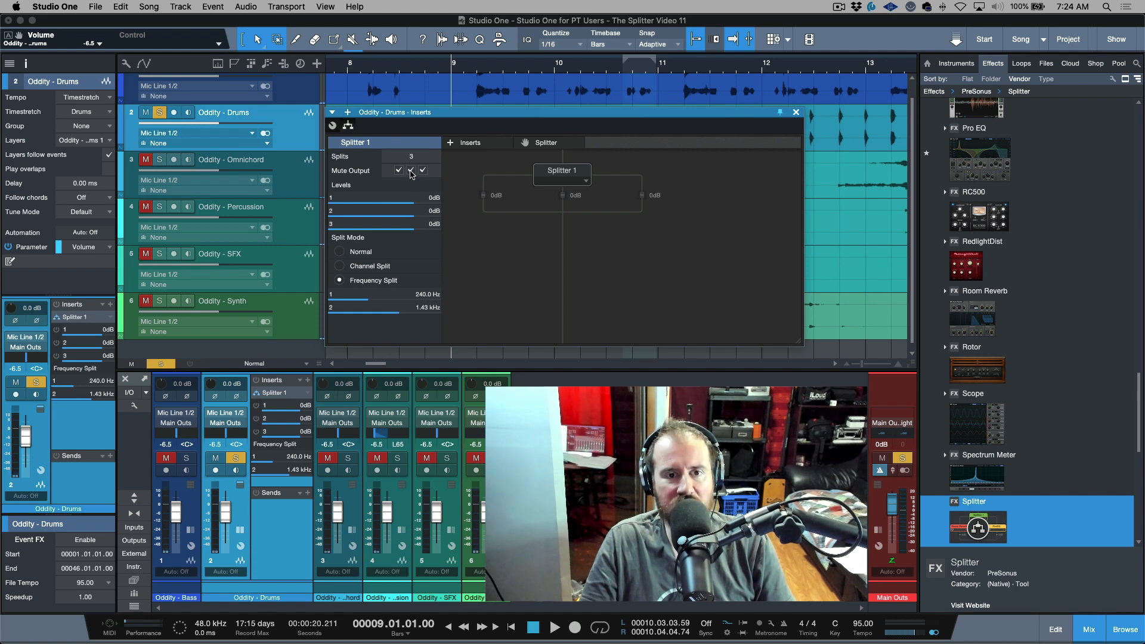
pyautogui.press('space')
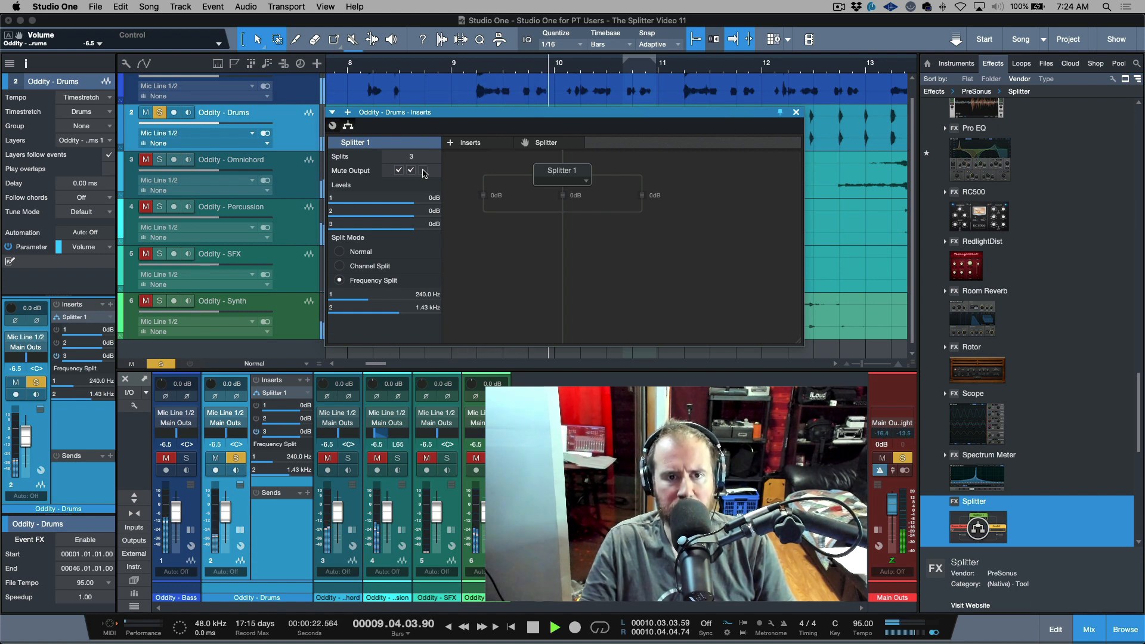
pyautogui.press('space')
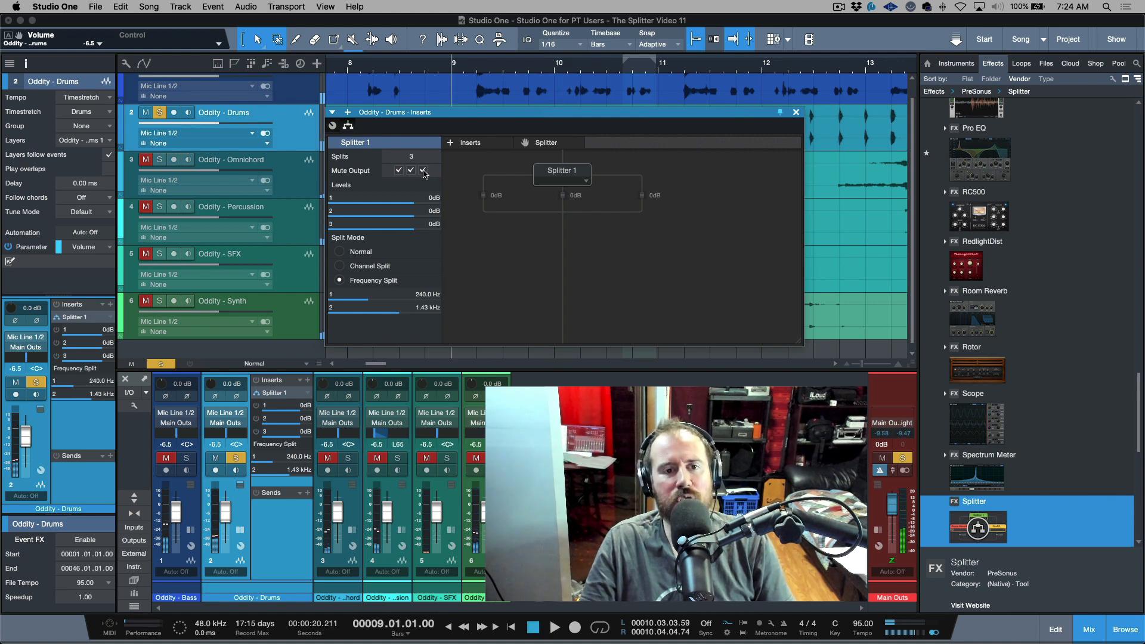
pyautogui.click(422, 171)
pyautogui.click(411, 171)
pyautogui.click(399, 171)
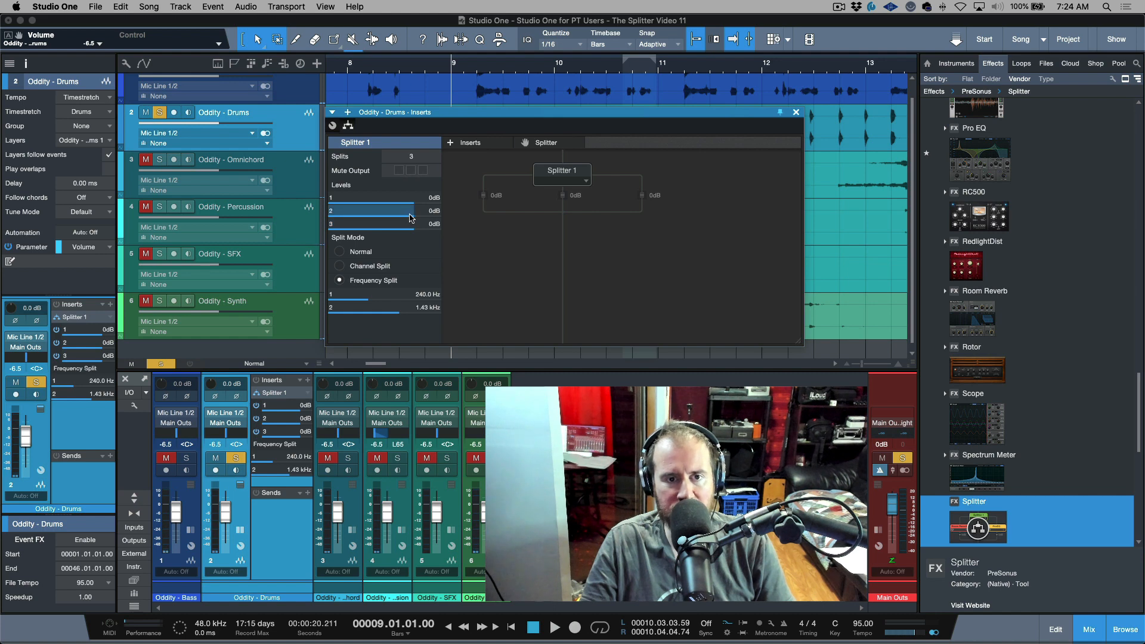
# Try Splitter levels of -12.0 dB, -2.0 dB and -5.1 dB on the three bands during playback, and reset all to 0 dB.
pyautogui.moveTo(411, 217)
pyautogui.mouseDown()
pyautogui.moveTo(394, 217)
pyautogui.moveTo(398, 230)
pyautogui.moveTo(396, 203)
pyautogui.moveTo(375, 209)
pyautogui.moveTo(404, 216)
pyautogui.moveTo(400, 232)
pyautogui.mouseUp()
pyautogui.press('space')
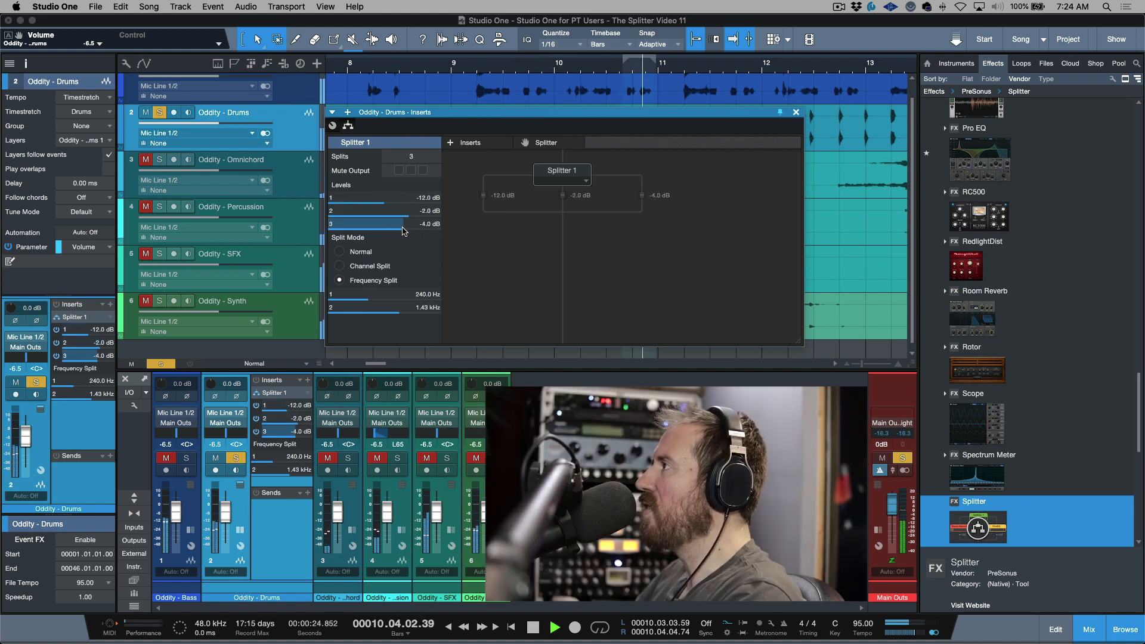
pyautogui.press('space')
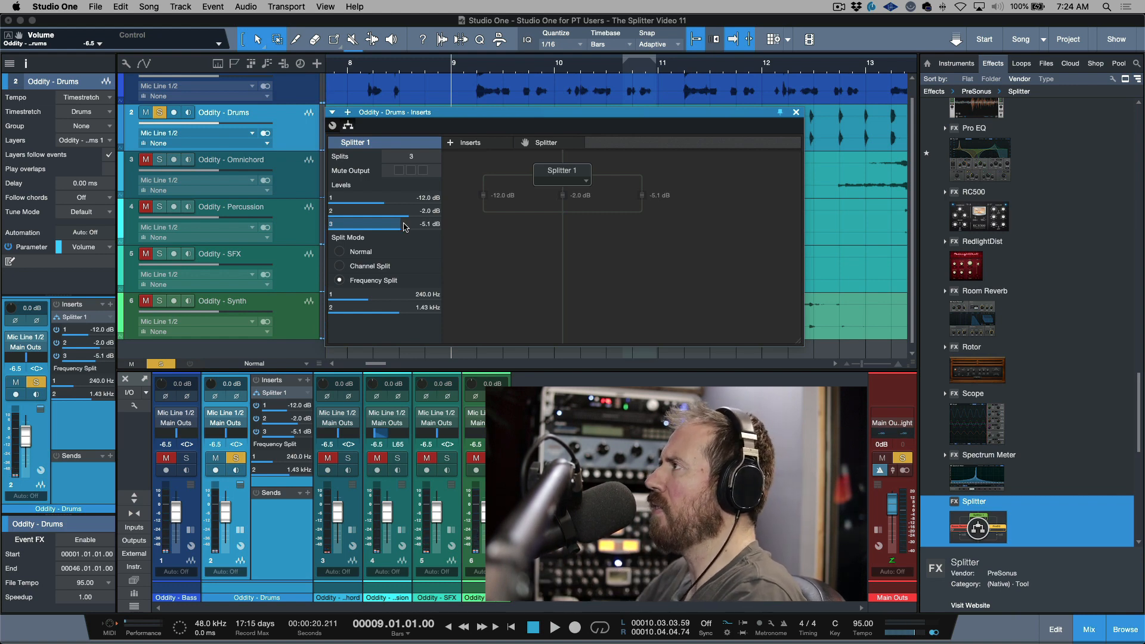
pyautogui.keyDown('super'); pyautogui.click(404, 227); pyautogui.keyUp('super')
pyautogui.keyDown('super'); pyautogui.click(406, 202); pyautogui.keyUp('super')
pyautogui.keyDown('super'); pyautogui.click(411, 215); pyautogui.keyUp('super')
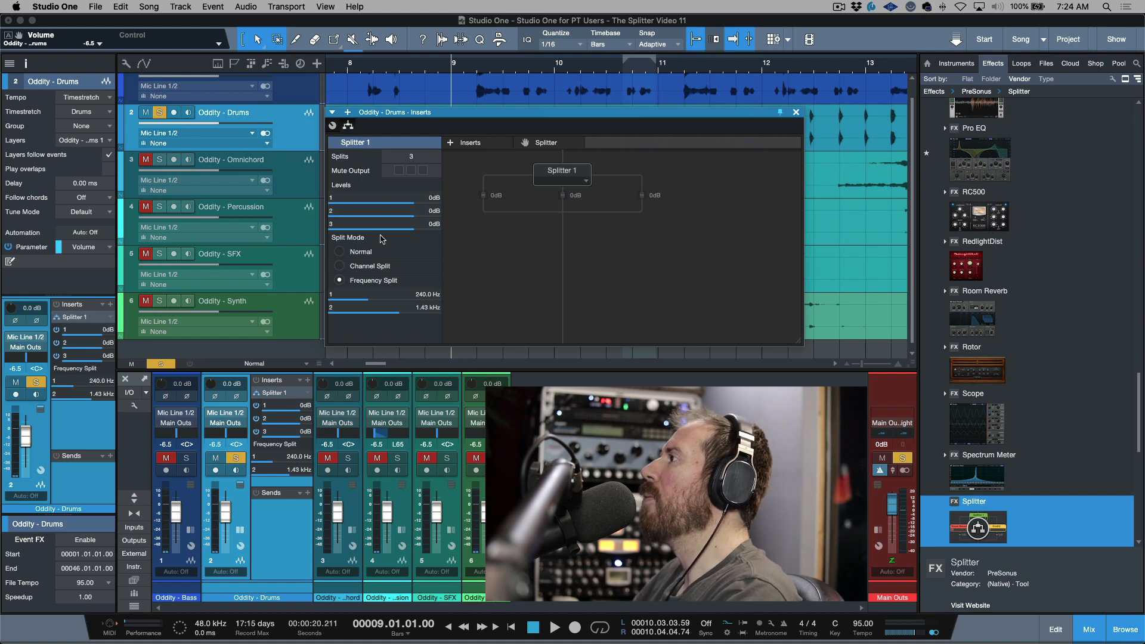
# Set the Splitter's split mode to Normal with two splits.
pyautogui.click(341, 254)
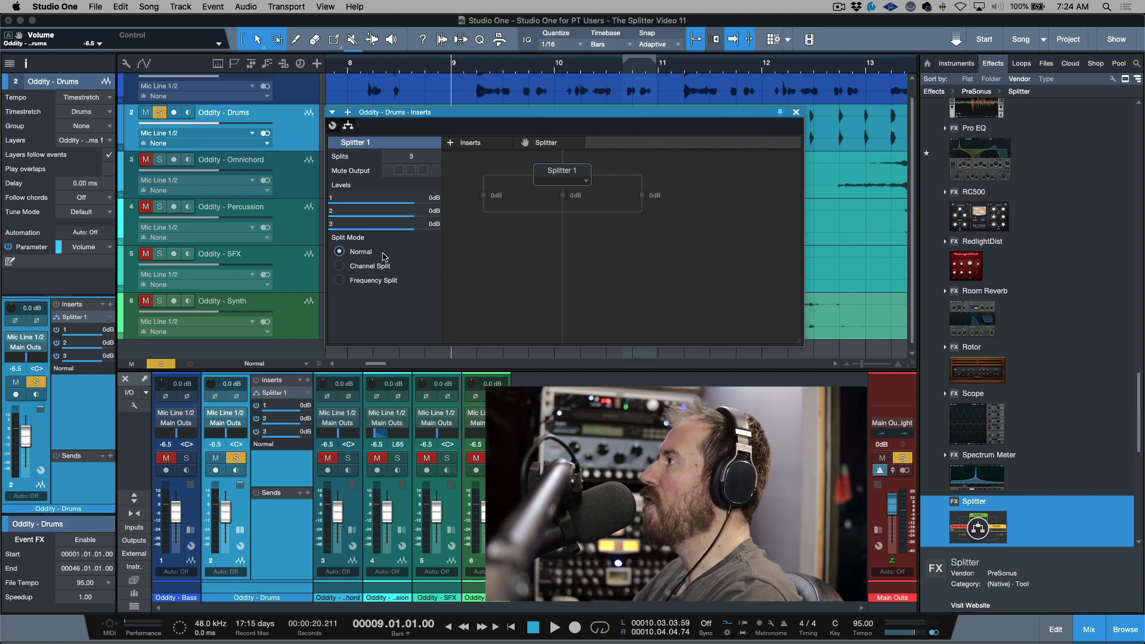
pyautogui.click(411, 155)
pyautogui.press('Return')
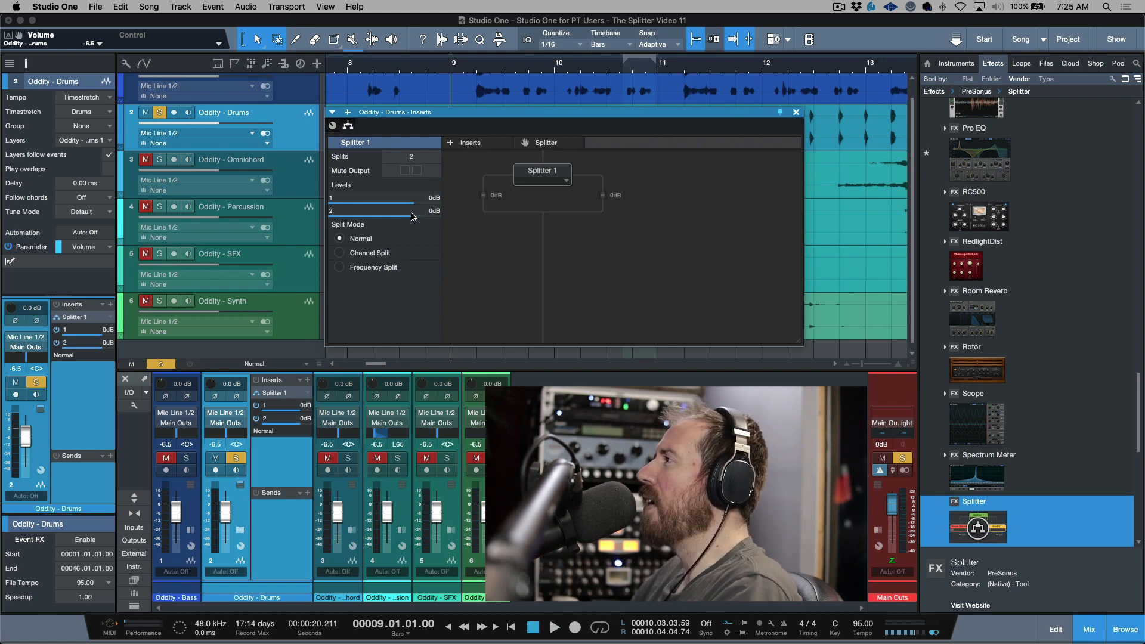
# Lower the Splitter's level 2 to -∞ dB, set level 1 to +6.0 dB, and play the drums to check the level.
pyautogui.moveTo(413, 217); pyautogui.dragTo(349, 213)
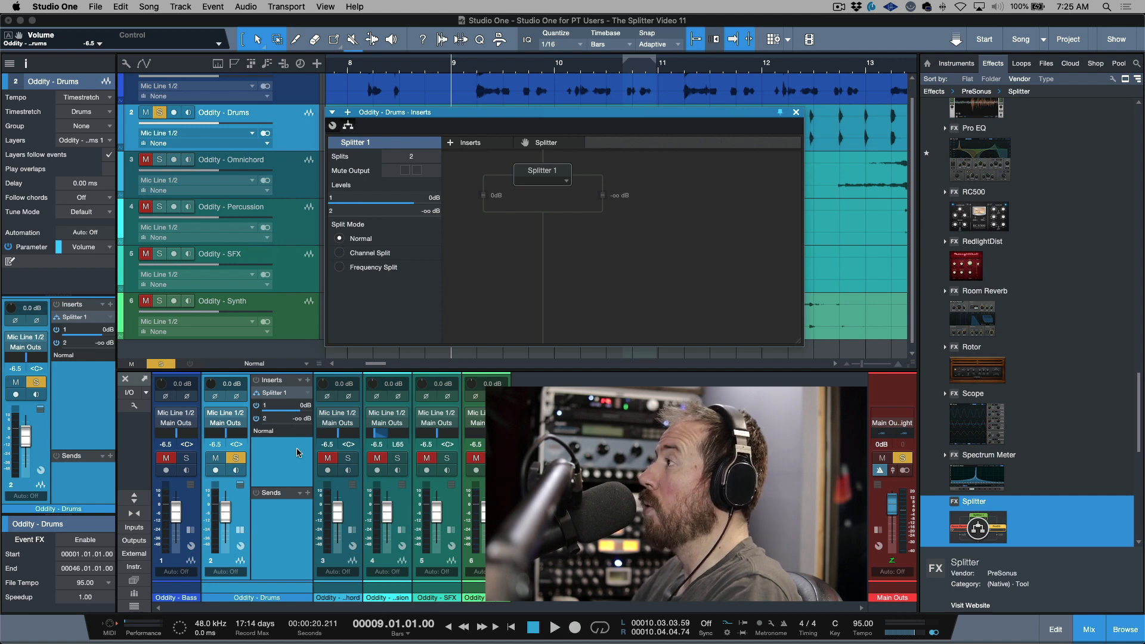
pyautogui.click(433, 197)
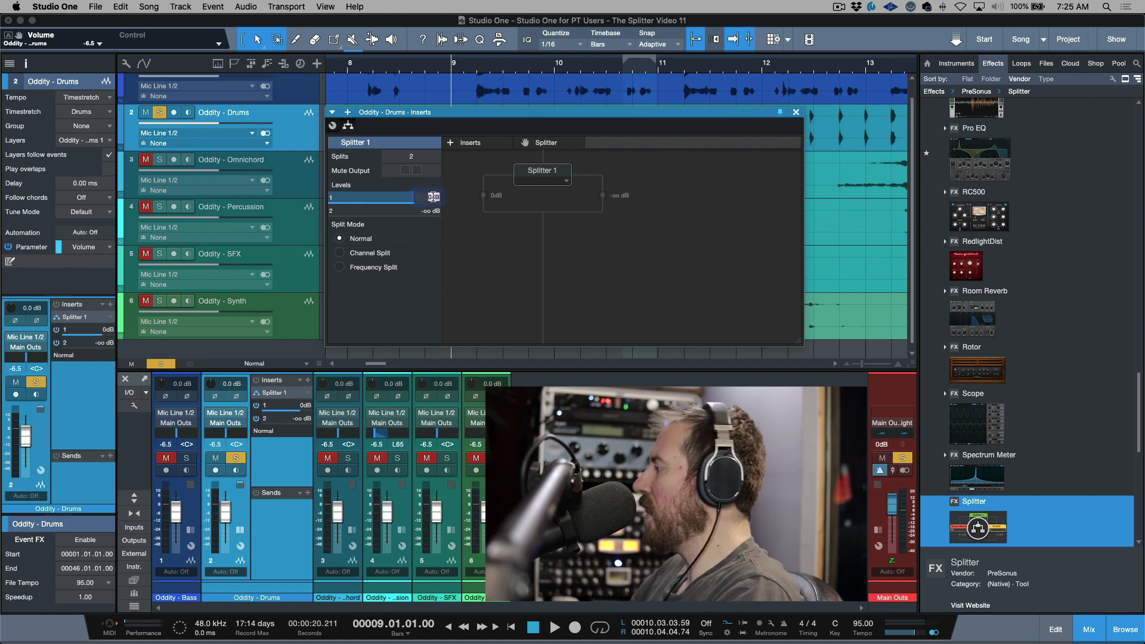
pyautogui.write('6')
pyautogui.press('Return')
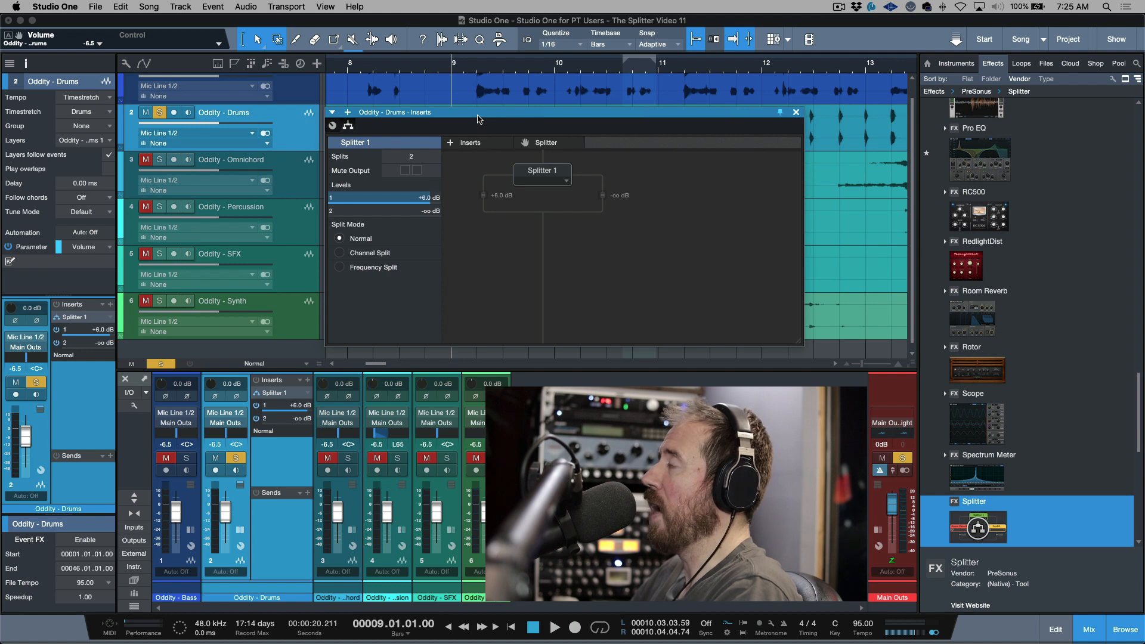
pyautogui.press('space')
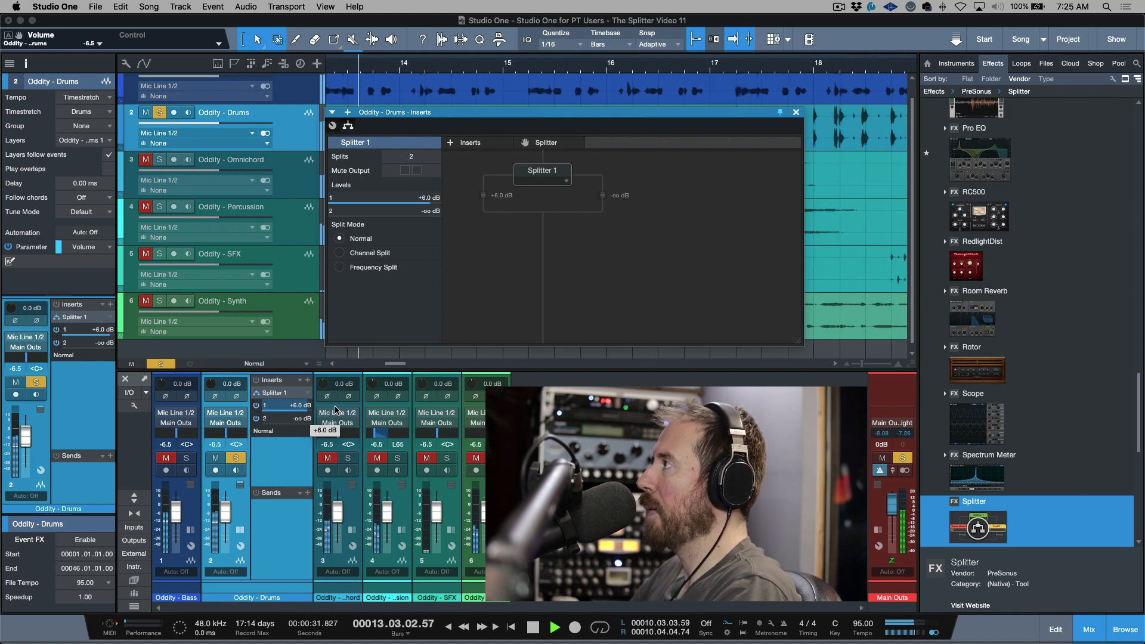
pyautogui.press('space')
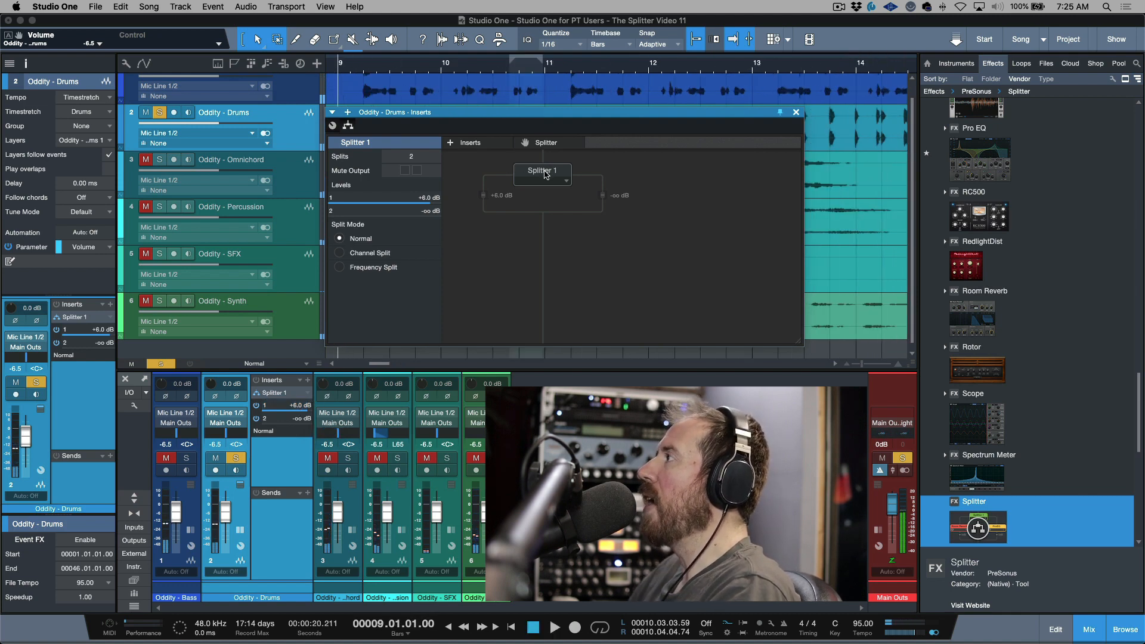
# Insert the CLA-76 Stereo compressor on the drums and place it on the Splitter's second branch.
pyautogui.click(450, 143)
pyautogui.write('cla')
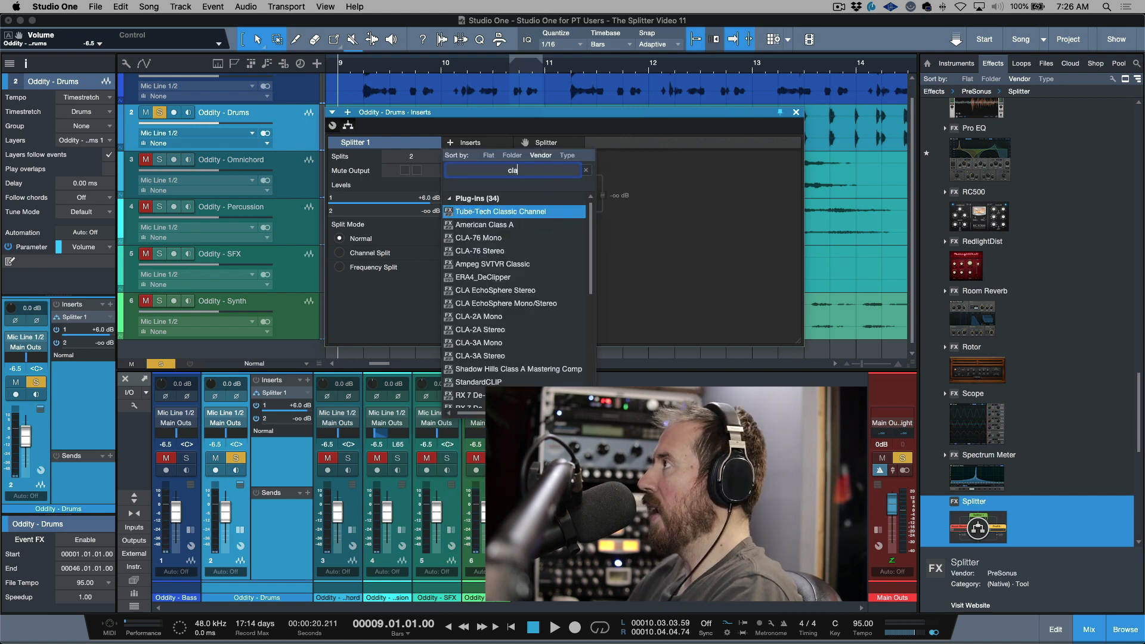
pyautogui.click(481, 251)
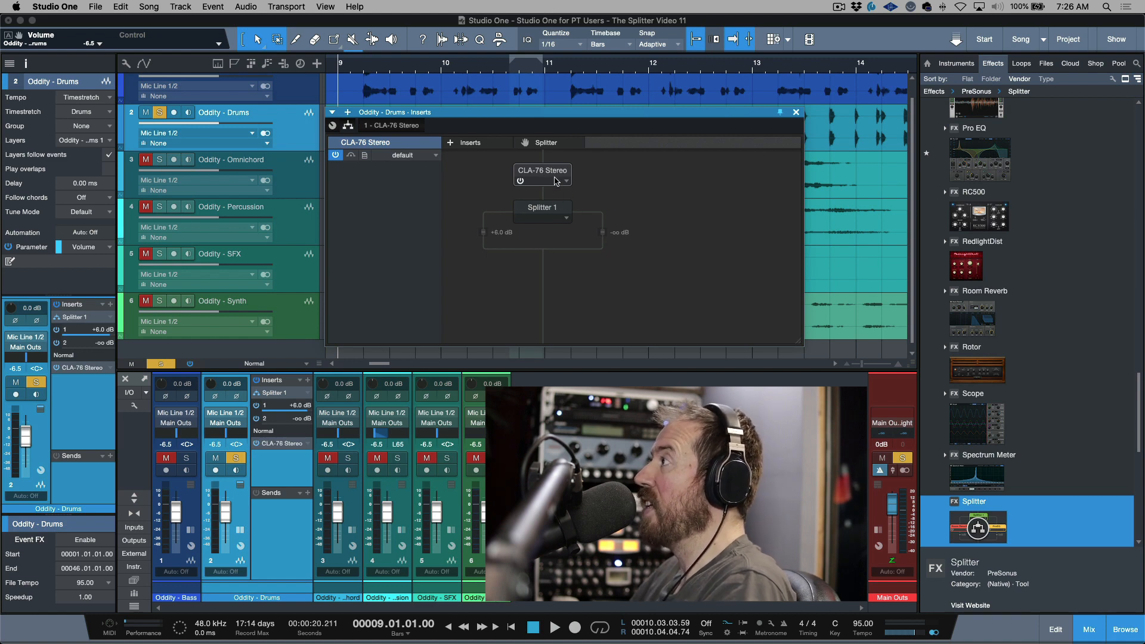
pyautogui.moveTo(546, 171); pyautogui.dragTo(597, 243)
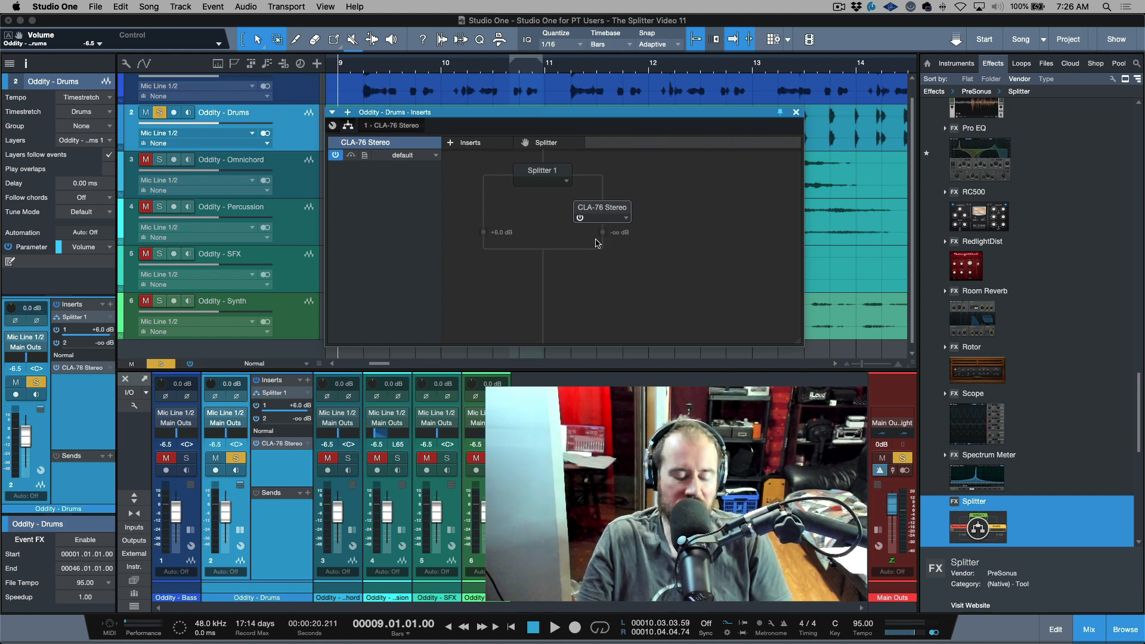
# Switch to Pro Tools and reset the Drum Crush fader to 0.0 dB after trying a lower level.
pyautogui.press('super+Tab')
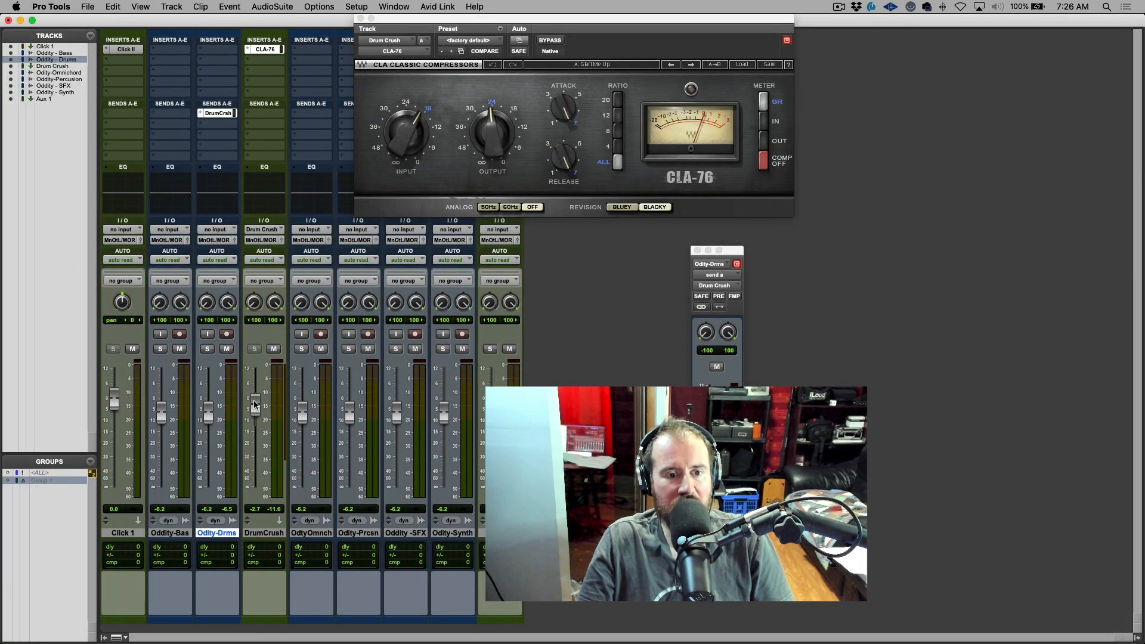
pyautogui.moveTo(255, 404); pyautogui.dragTo(253, 414)
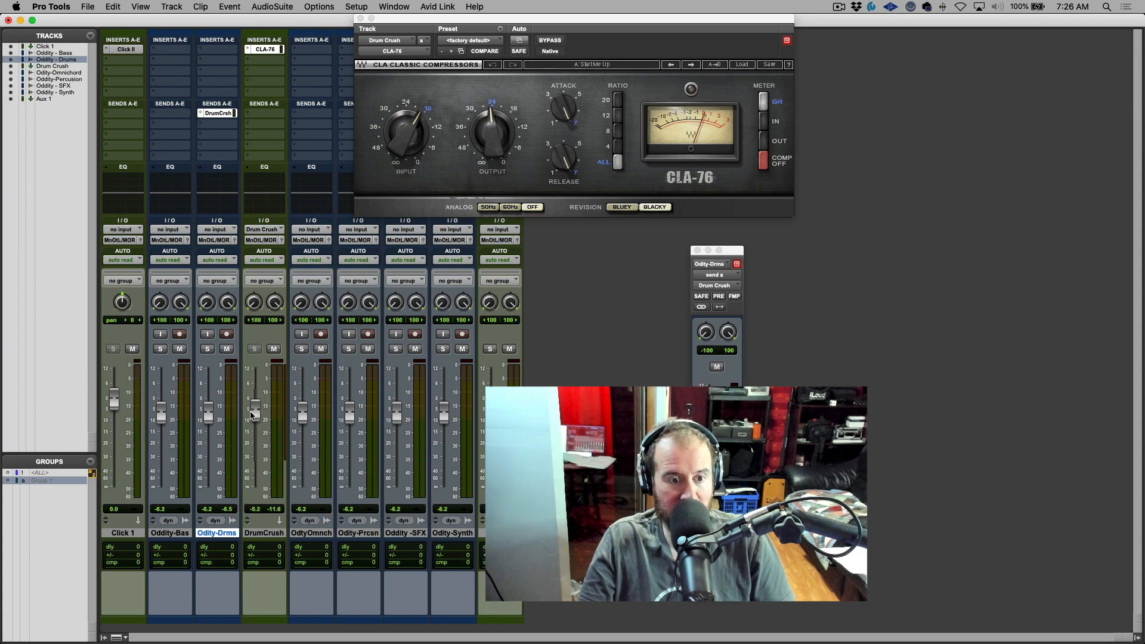
pyautogui.keyDown('alt'); pyautogui.click(254, 412); pyautogui.keyUp('alt')
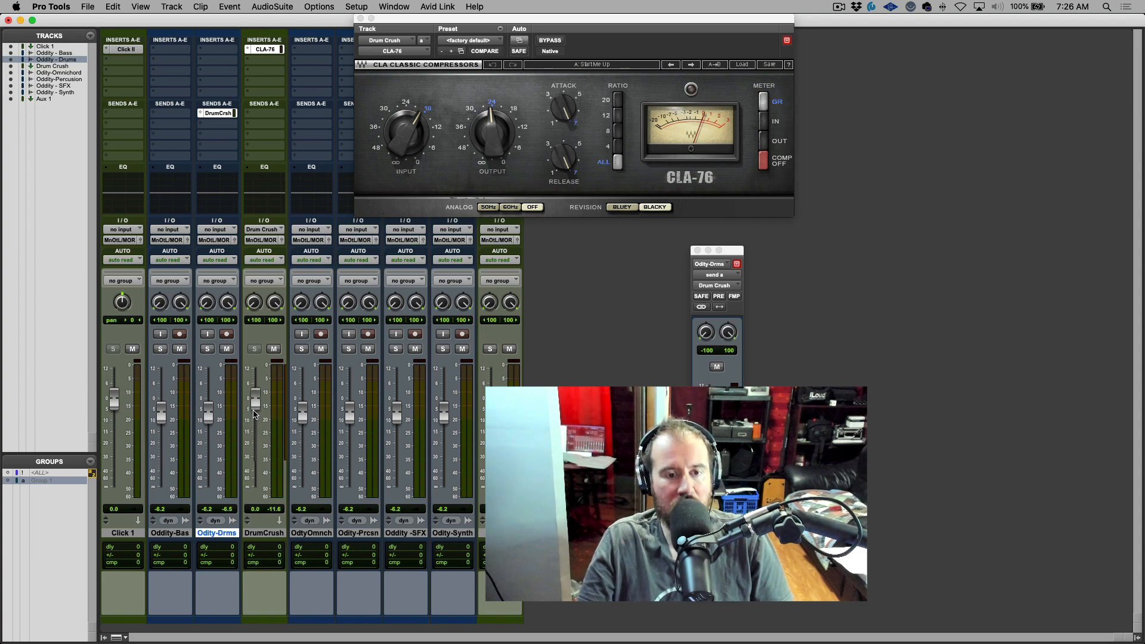
# Switch back to Studio One and open the CLA-76 Stereo's plug-in window, arranging it below the routing window.
pyautogui.press('super+Tab')
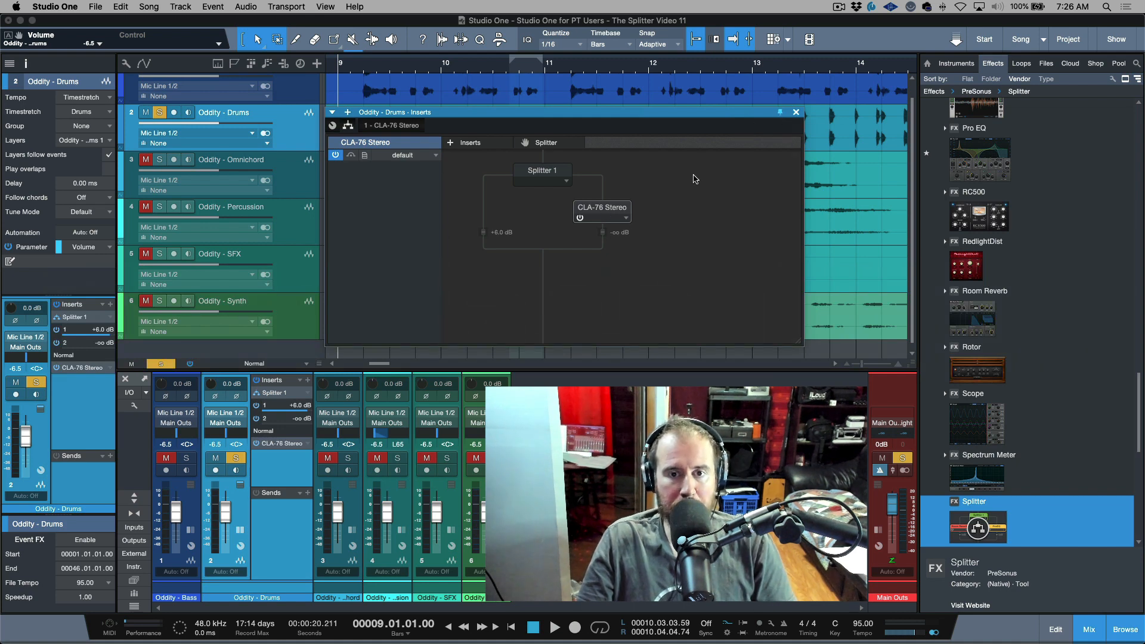
pyautogui.doubleClick(626, 208)
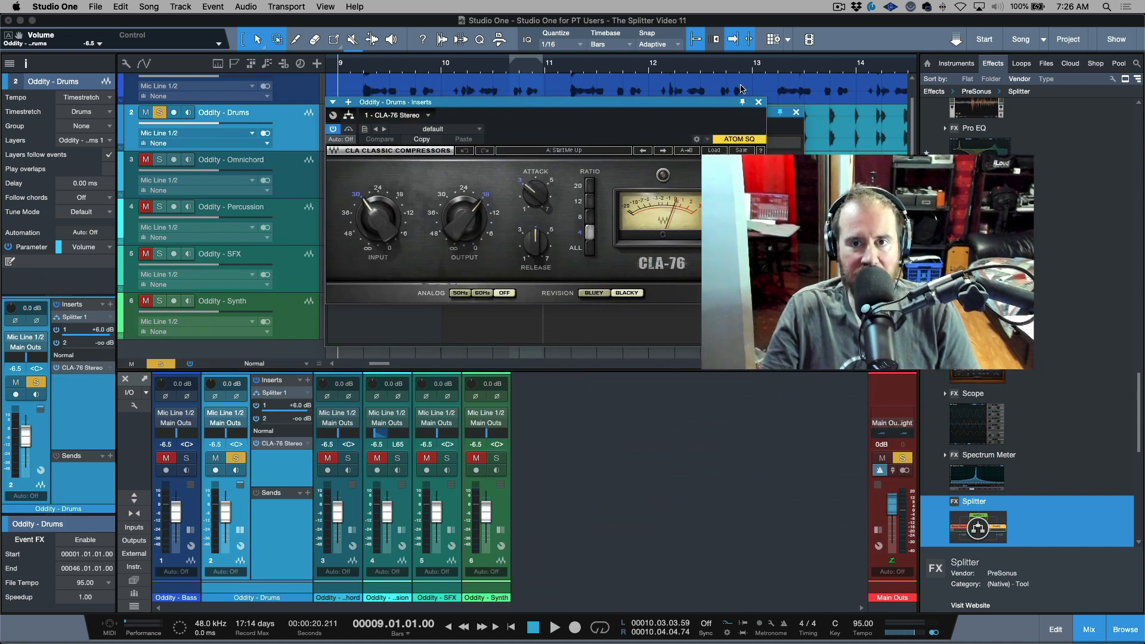
pyautogui.moveTo(706, 100); pyautogui.dragTo(800, 392)
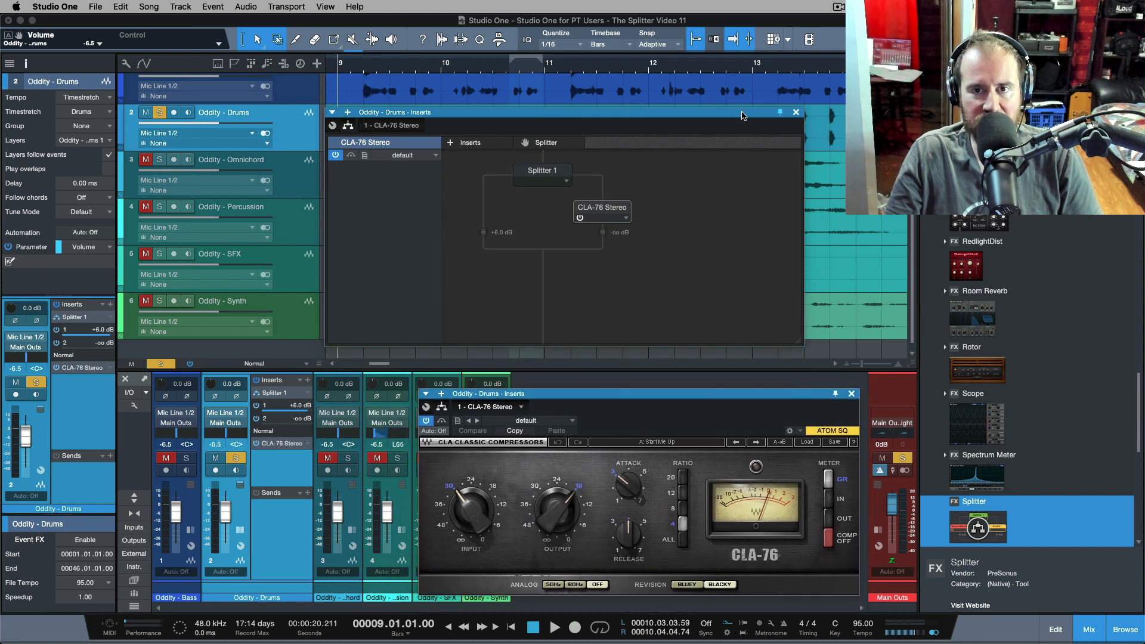
pyautogui.moveTo(743, 115); pyautogui.dragTo(754, 80)
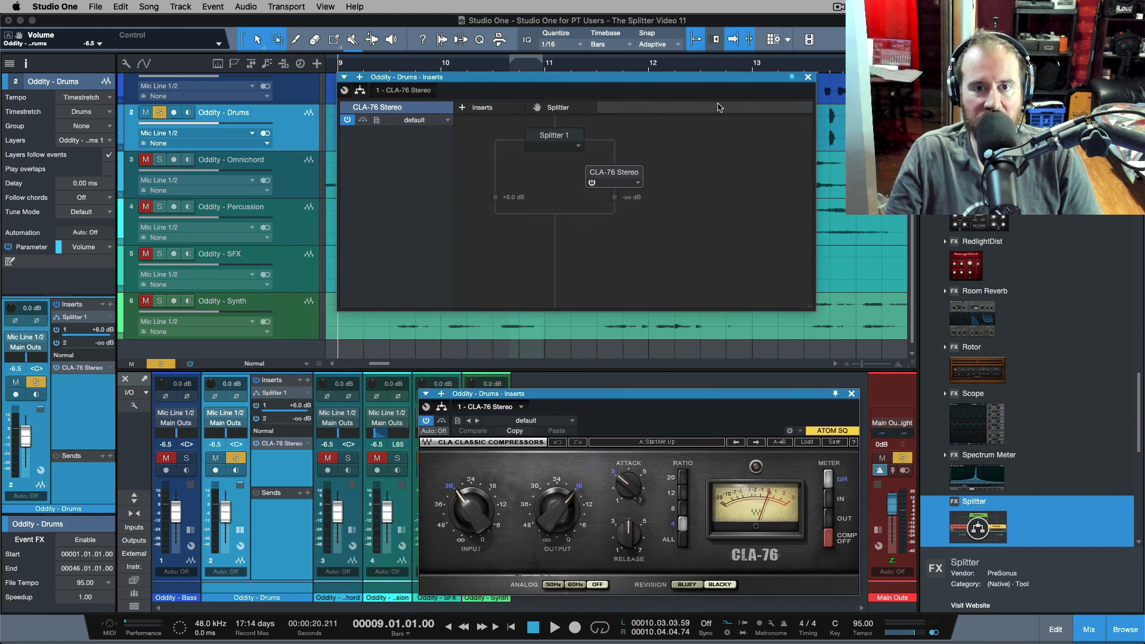
# Show the Splitter's settings, and mute and unmute its second output.
pyautogui.click(566, 139)
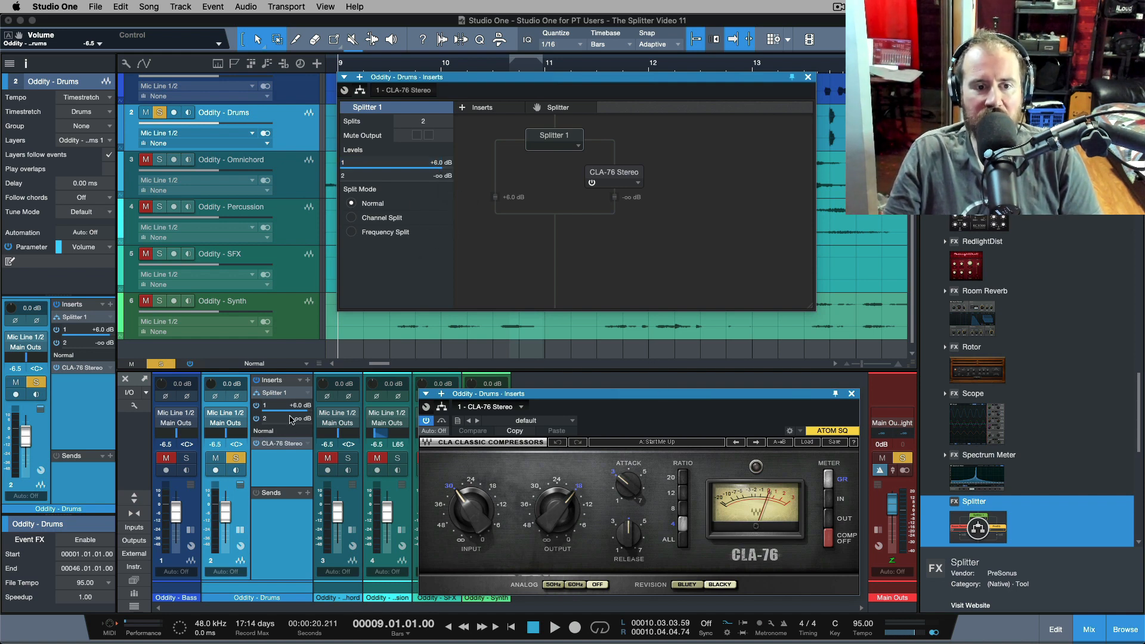
pyautogui.click(257, 419)
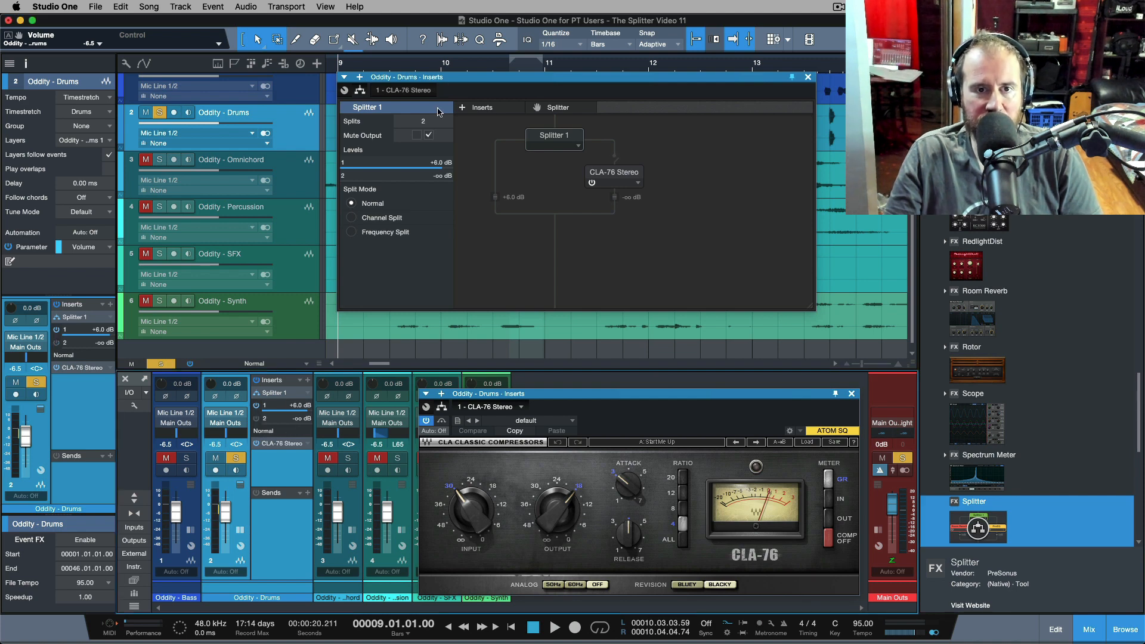
pyautogui.click(430, 137)
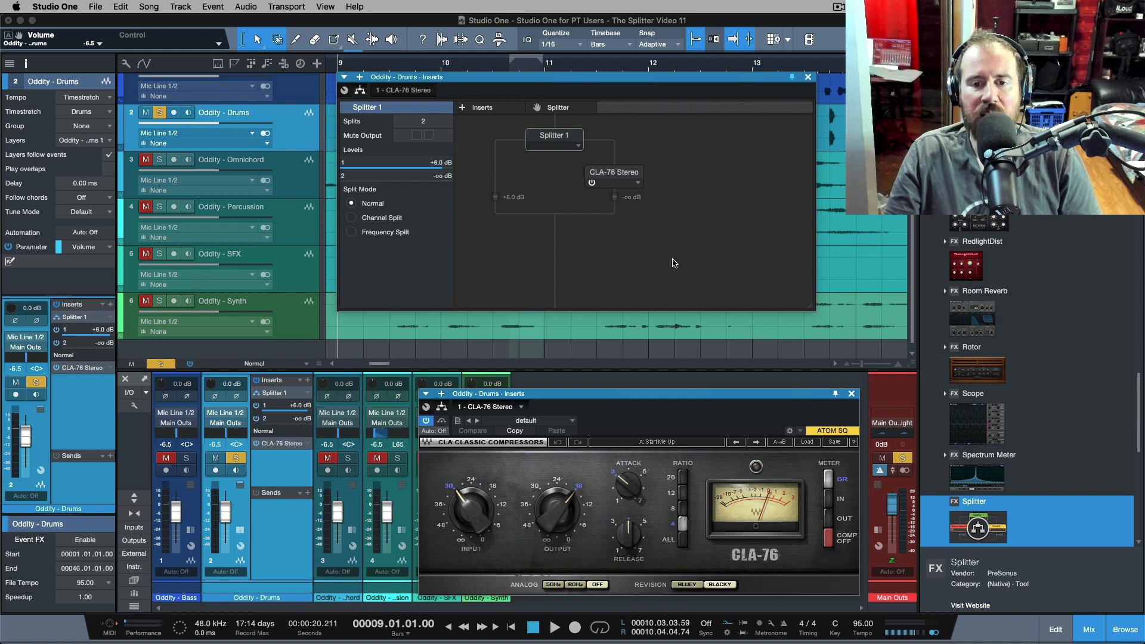
# Adjust the CLA-76's input and output, and set its attack to 7, release to 7 and ratio to All.
pyautogui.moveTo(686, 399); pyautogui.dragTo(700, 335)
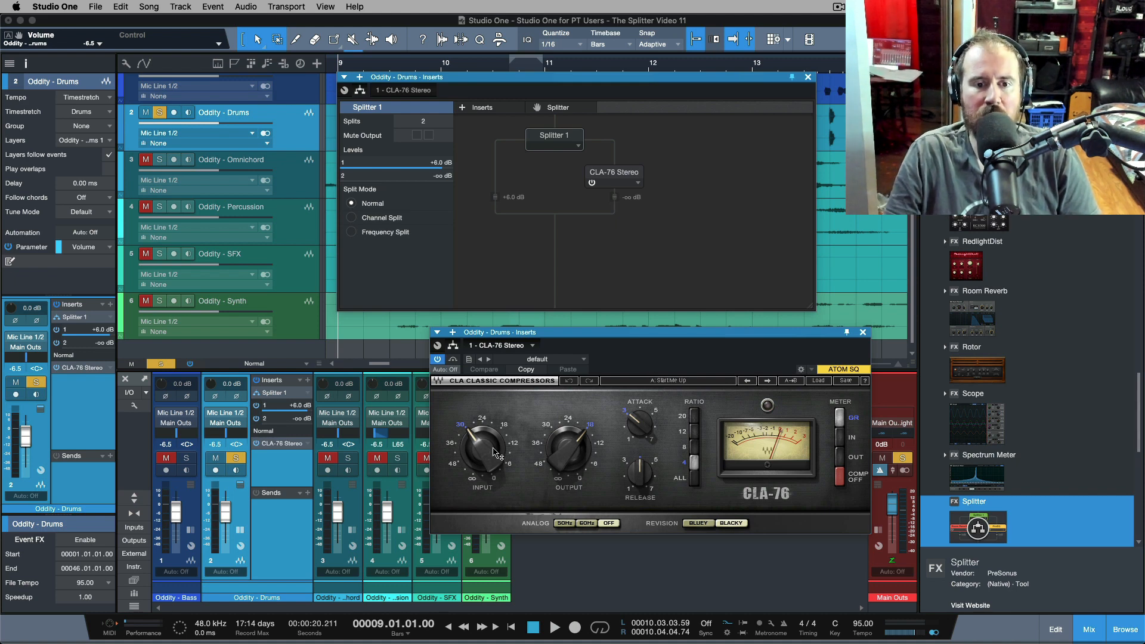
pyautogui.moveTo(497, 454); pyautogui.dragTo(496, 455)
pyautogui.moveTo(578, 450); pyautogui.dragTo(578, 468)
pyautogui.moveTo(648, 423); pyautogui.dragTo(614, 561)
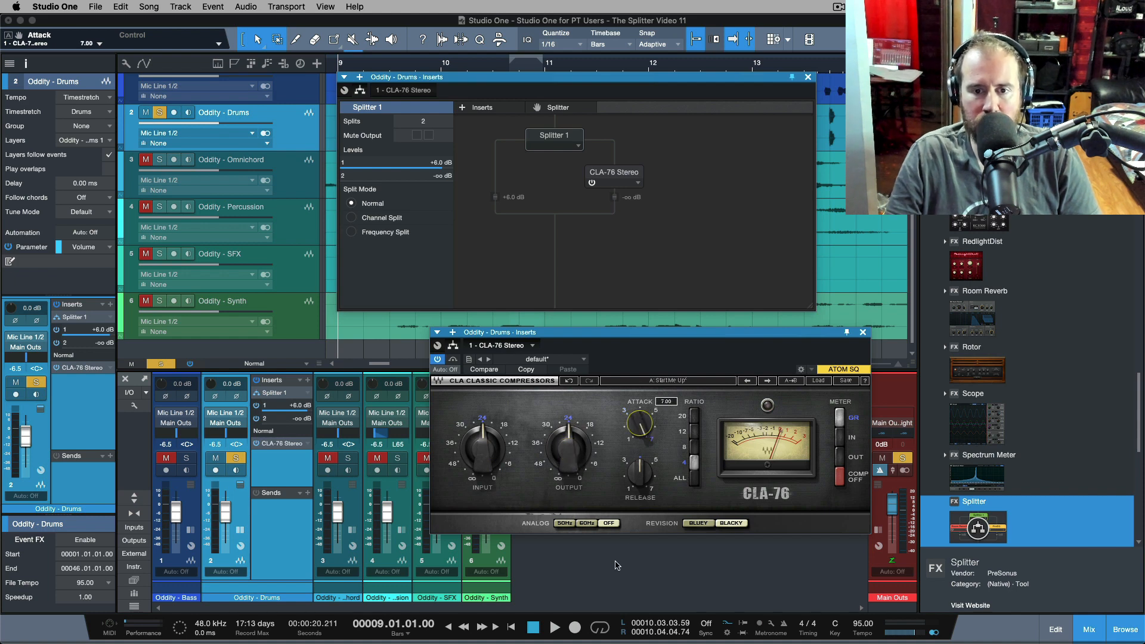
pyautogui.moveTo(643, 475); pyautogui.dragTo(649, 484)
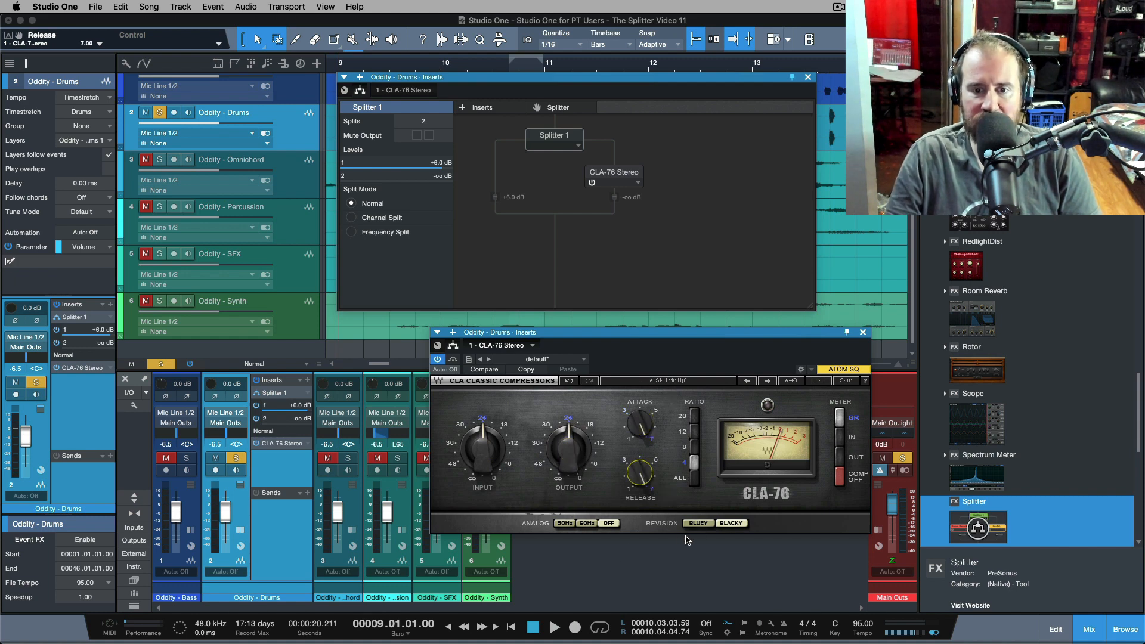
pyautogui.moveTo(702, 459); pyautogui.dragTo(699, 482)
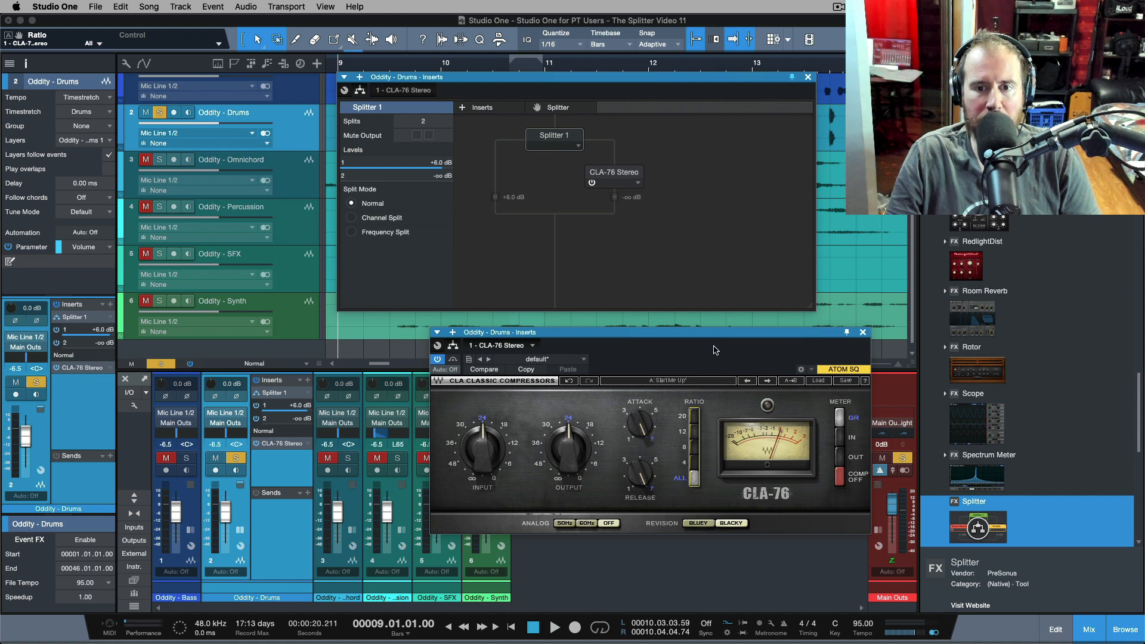
pyautogui.moveTo(715, 350); pyautogui.dragTo(716, 349)
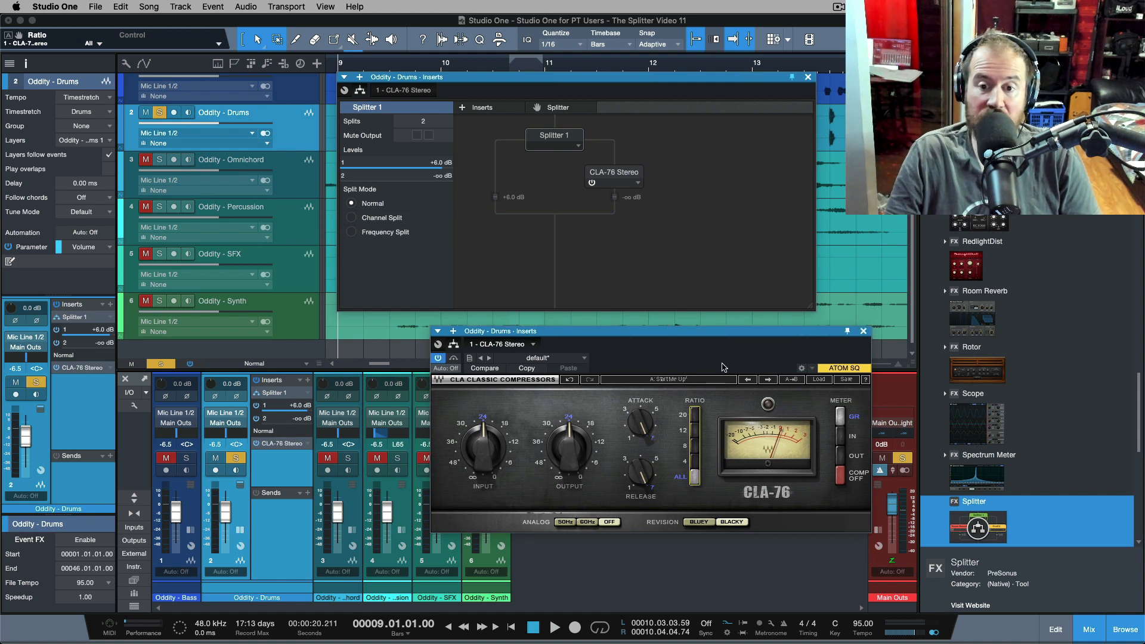
# Start playback and set the CLA-76's input to -27.1 and its output to about -21.8.
pyautogui.press('space')
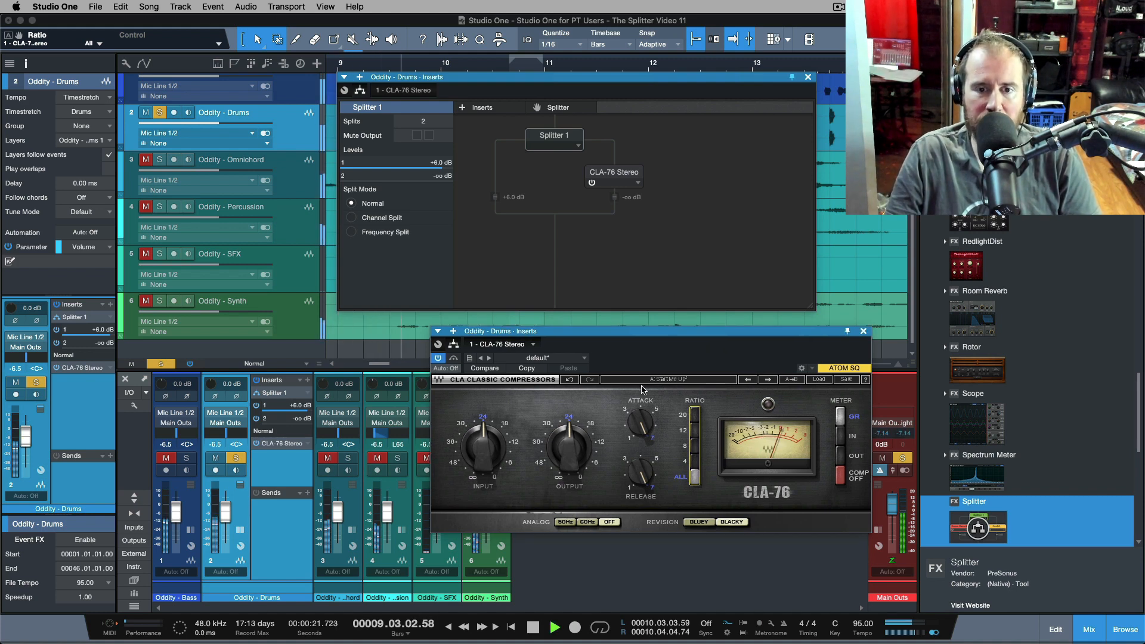
pyautogui.moveTo(485, 446); pyautogui.dragTo(485, 458)
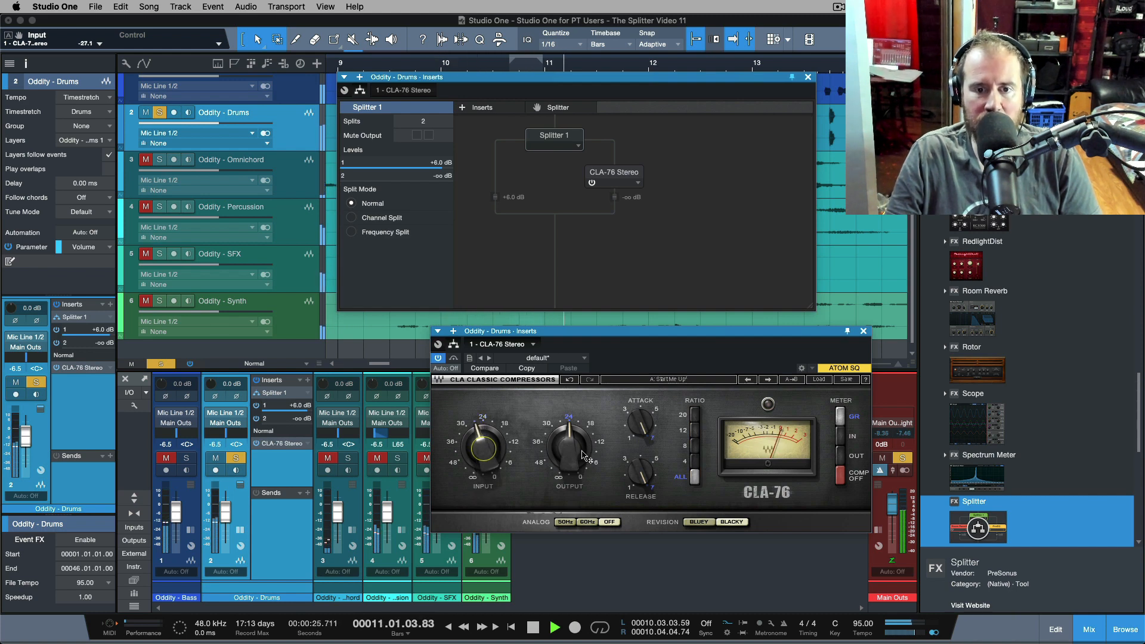
pyautogui.moveTo(572, 454); pyautogui.dragTo(571, 444)
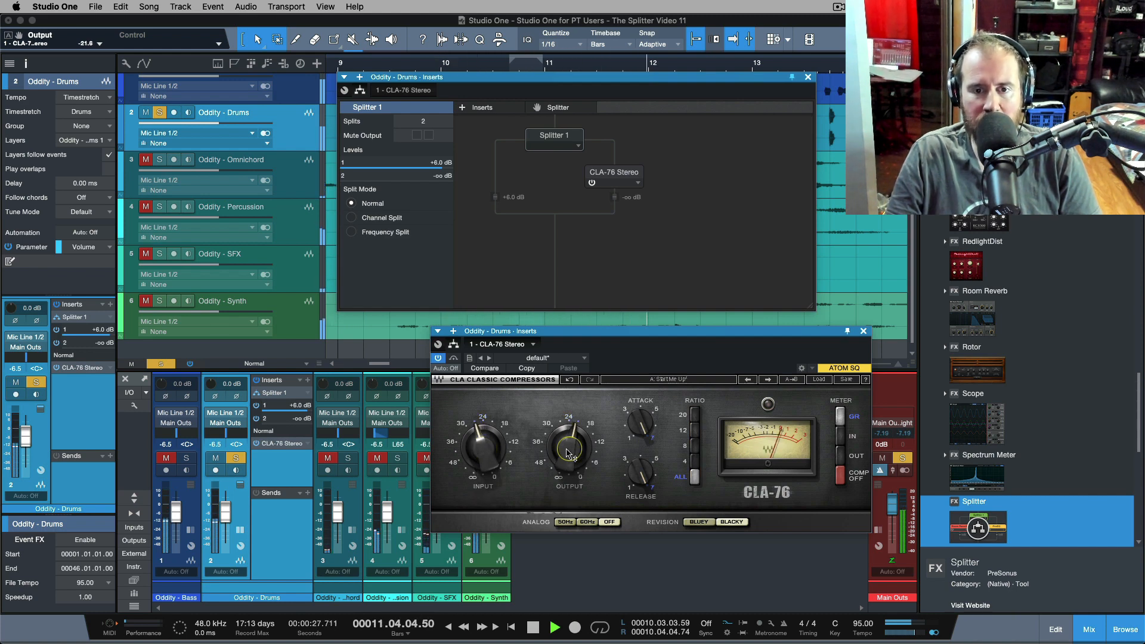
pyautogui.moveTo(702, 335); pyautogui.dragTo(707, 322)
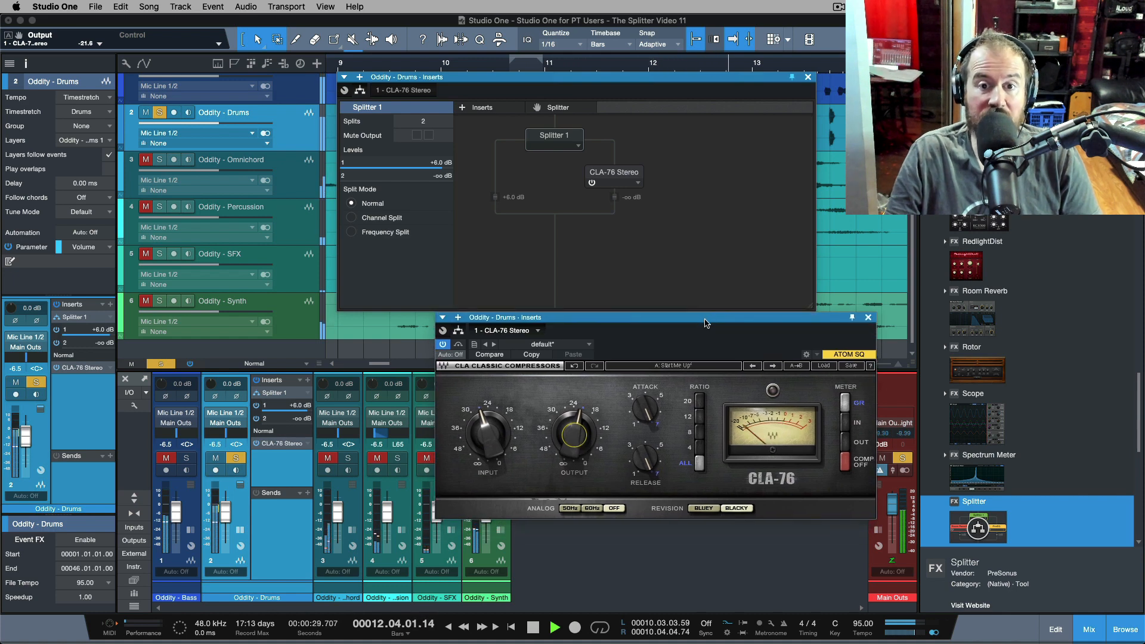
# Set the Splitter's second output level to +0.4 dB after trying +4.5 dB, toggling its mute to compare, and stop playback.
pyautogui.moveTo(273, 422); pyautogui.dragTo(311, 421)
pyautogui.click(258, 420)
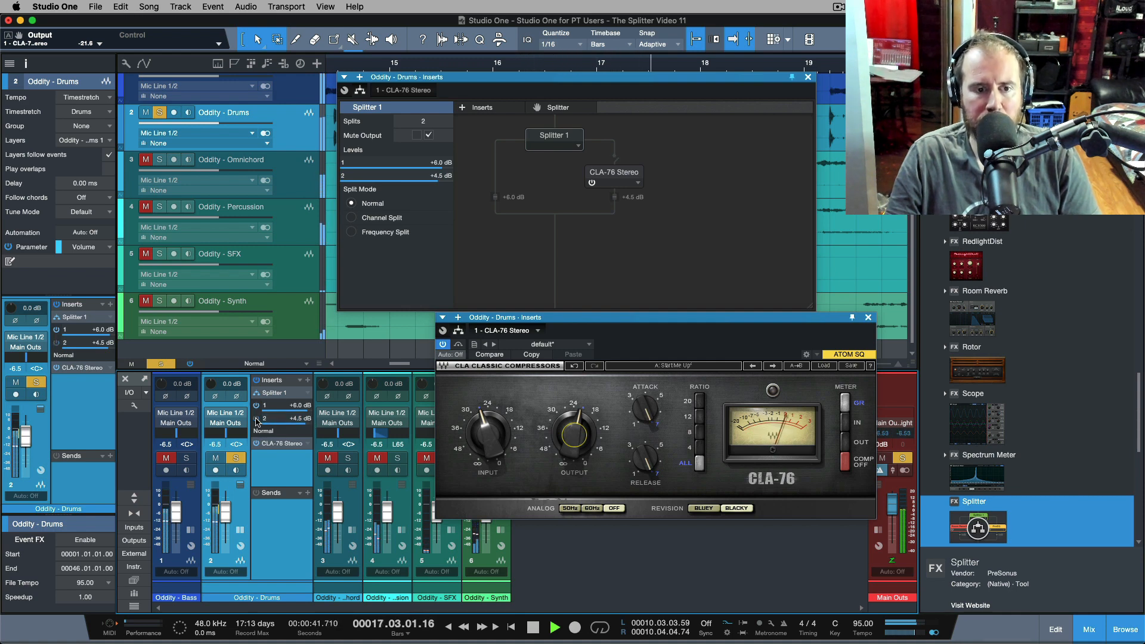
pyautogui.click(258, 420)
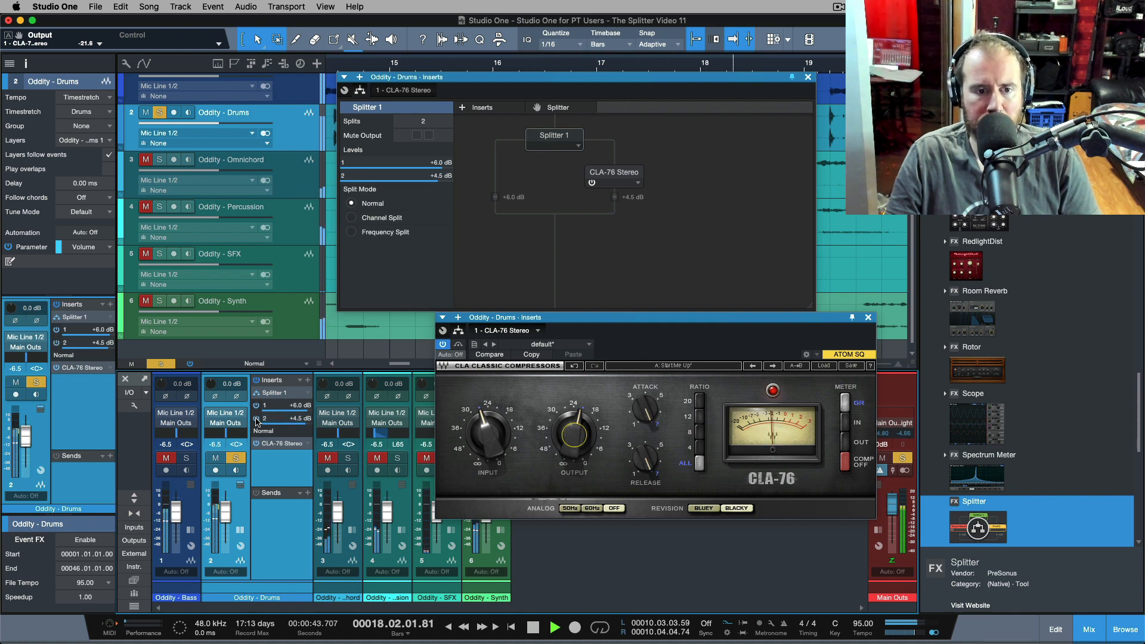
pyautogui.click(256, 420)
pyautogui.moveTo(299, 422); pyautogui.dragTo(297, 427)
pyautogui.click(257, 420)
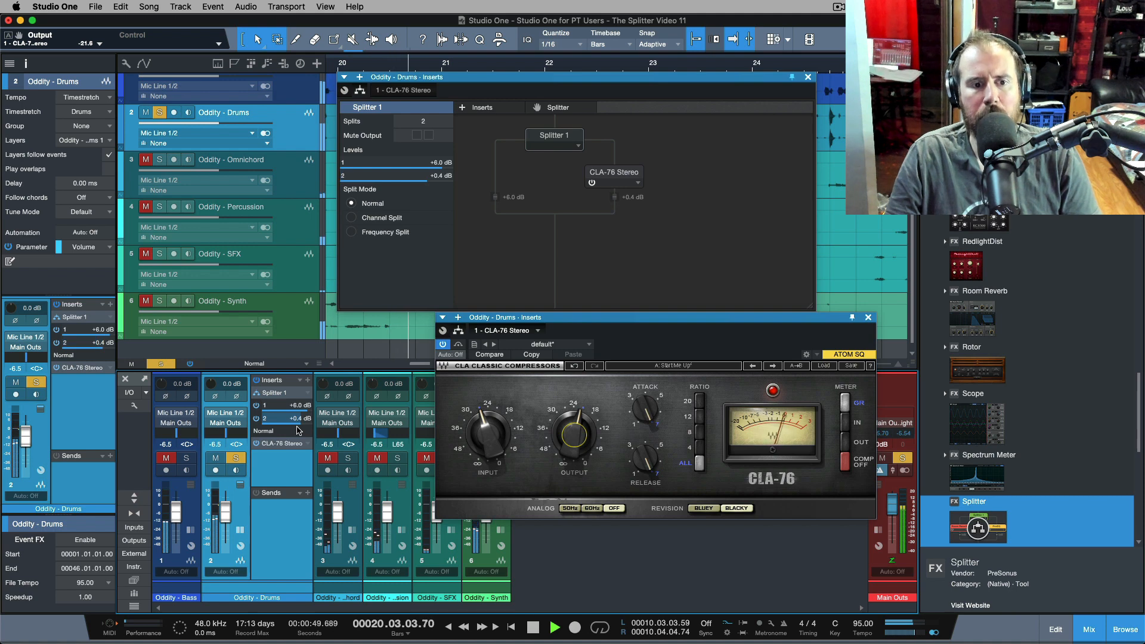
pyautogui.click(256, 419)
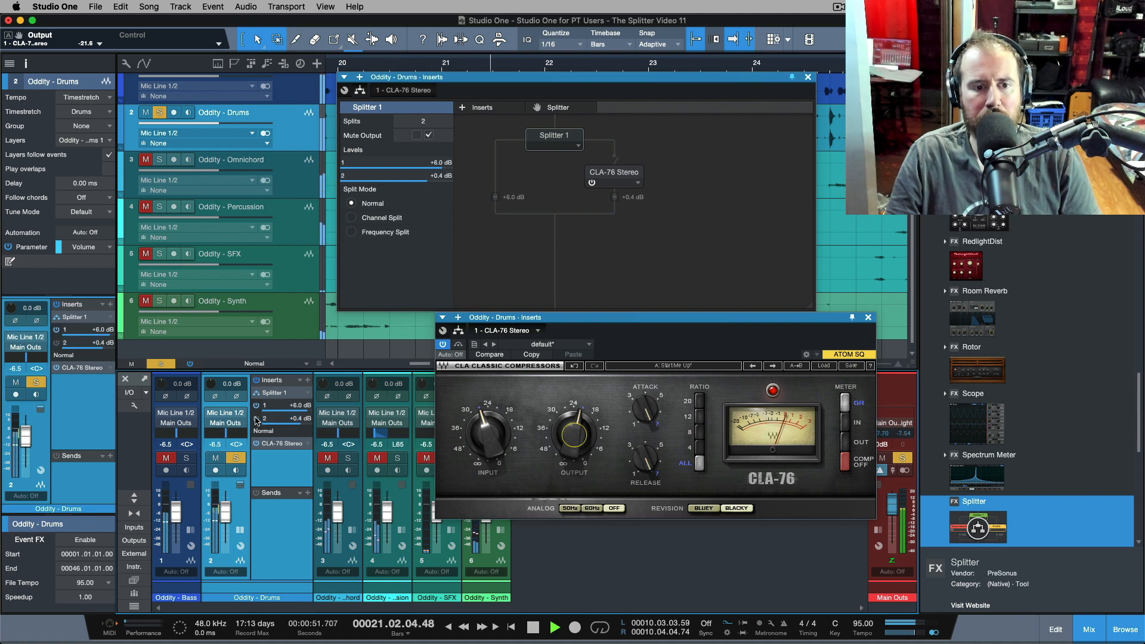
pyautogui.press('space')
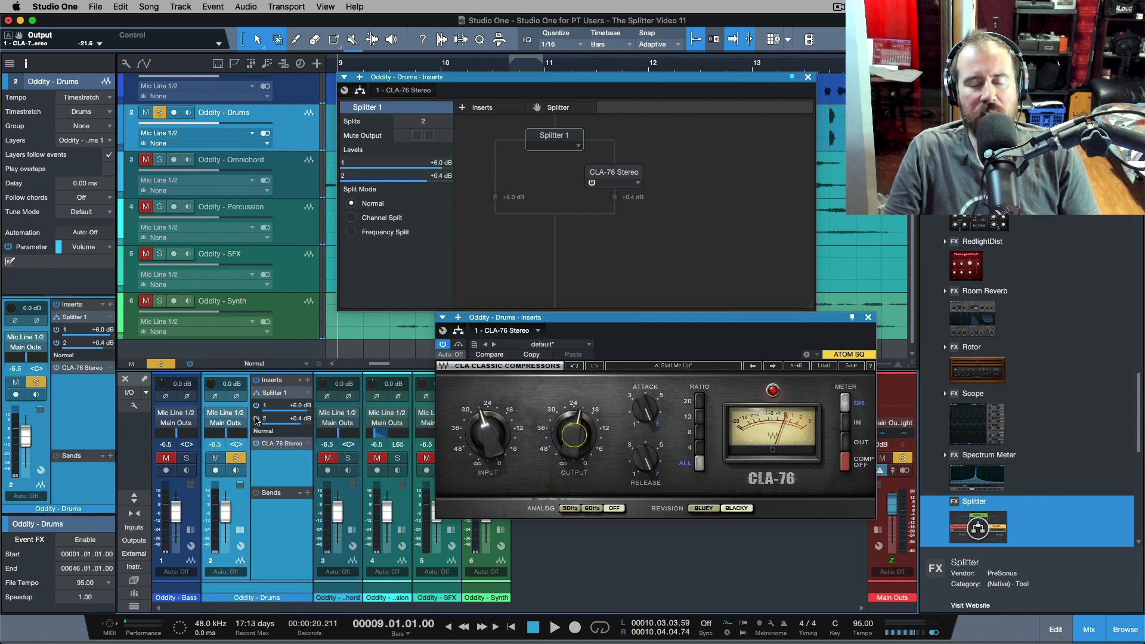
# Switch to Pro Tools to view the Drum Crush send and fader setup, and return to Studio One.
pyautogui.press('super+Tab')
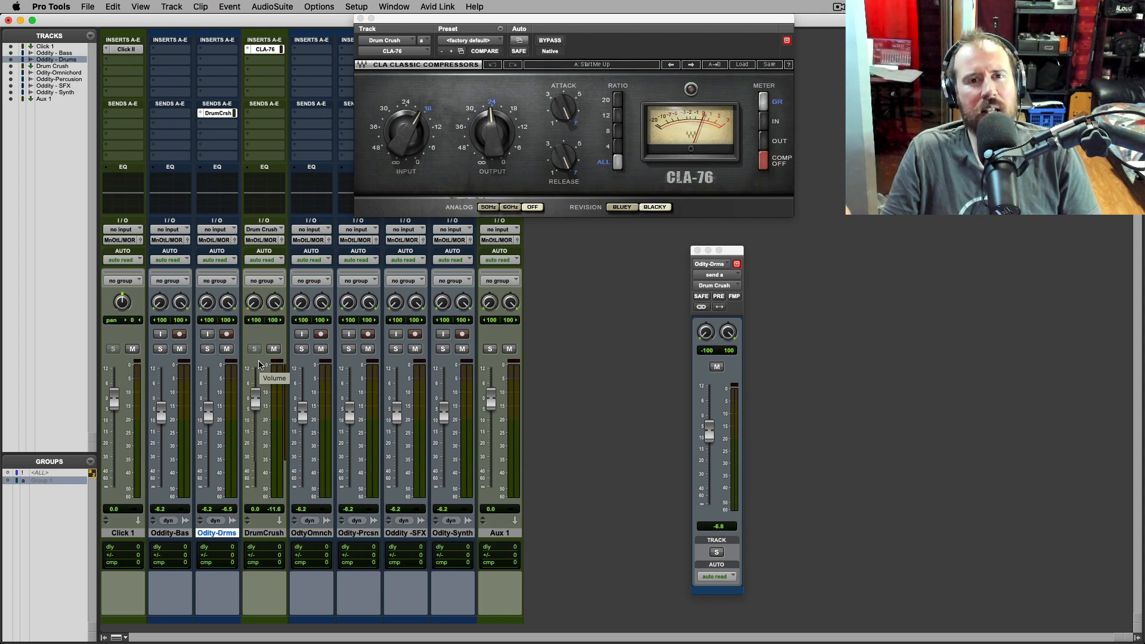
pyautogui.press('super+Tab')
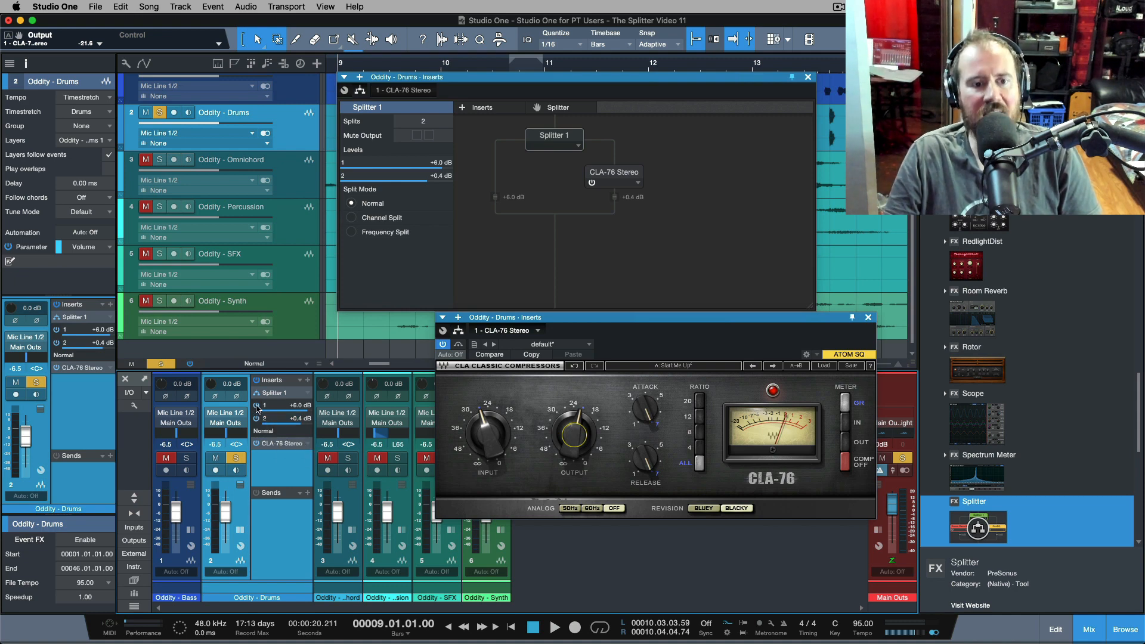
# Play with the Splitter's first output muted, set the CLA-76's input to about -21.6, readjust its output and choose the Bluey revision.
pyautogui.press('space')
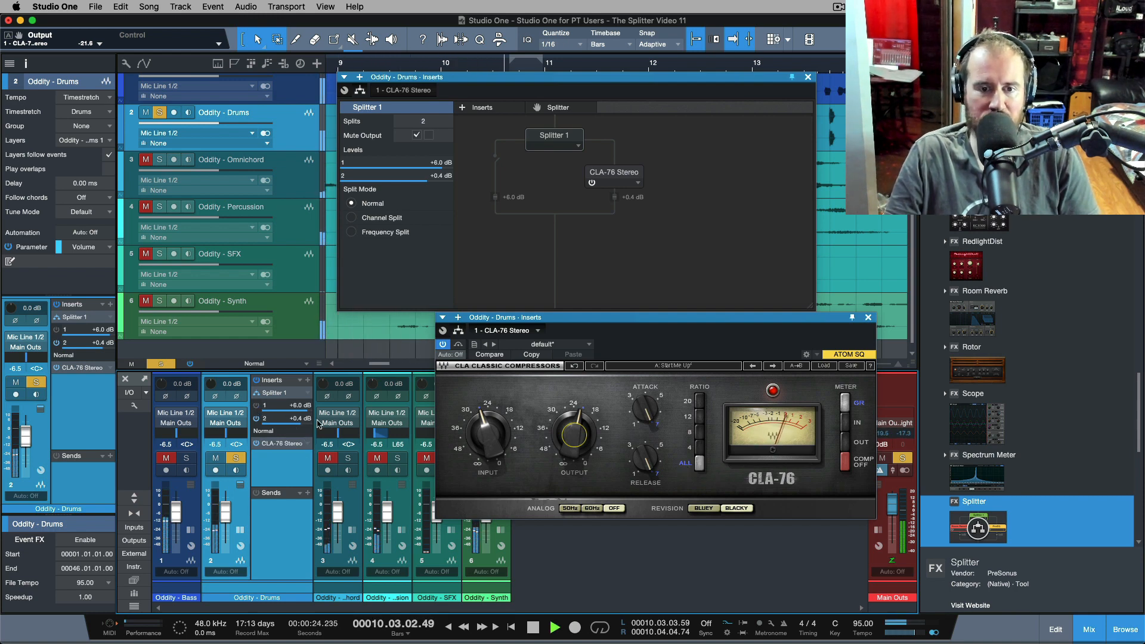
pyautogui.click(487, 436)
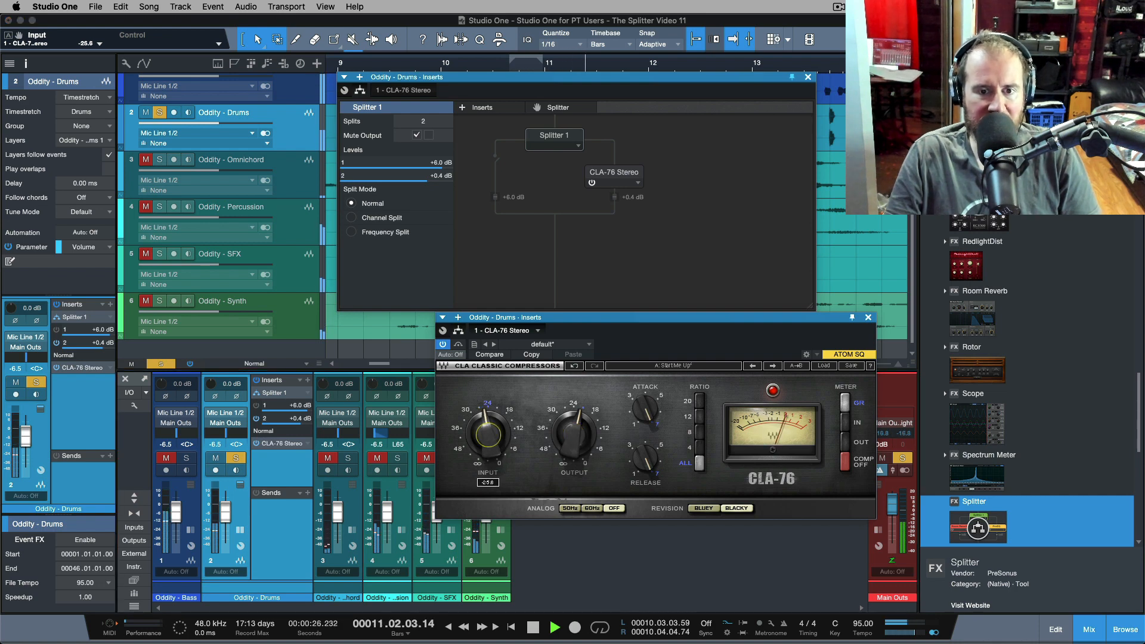
pyautogui.click(575, 435)
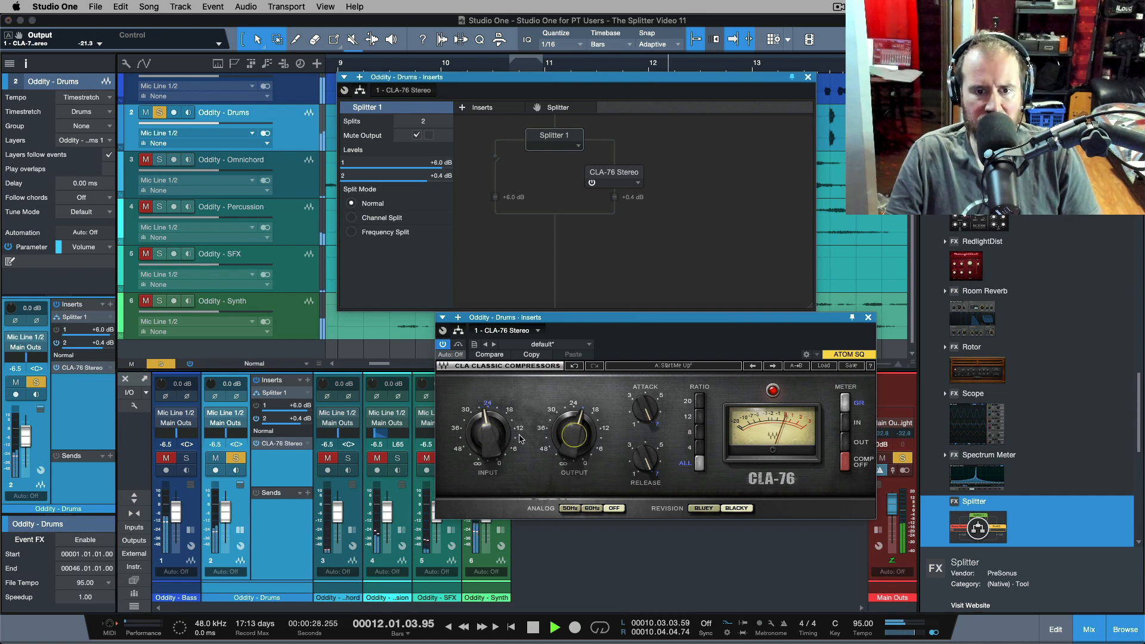
pyautogui.moveTo(495, 434); pyautogui.dragTo(496, 427)
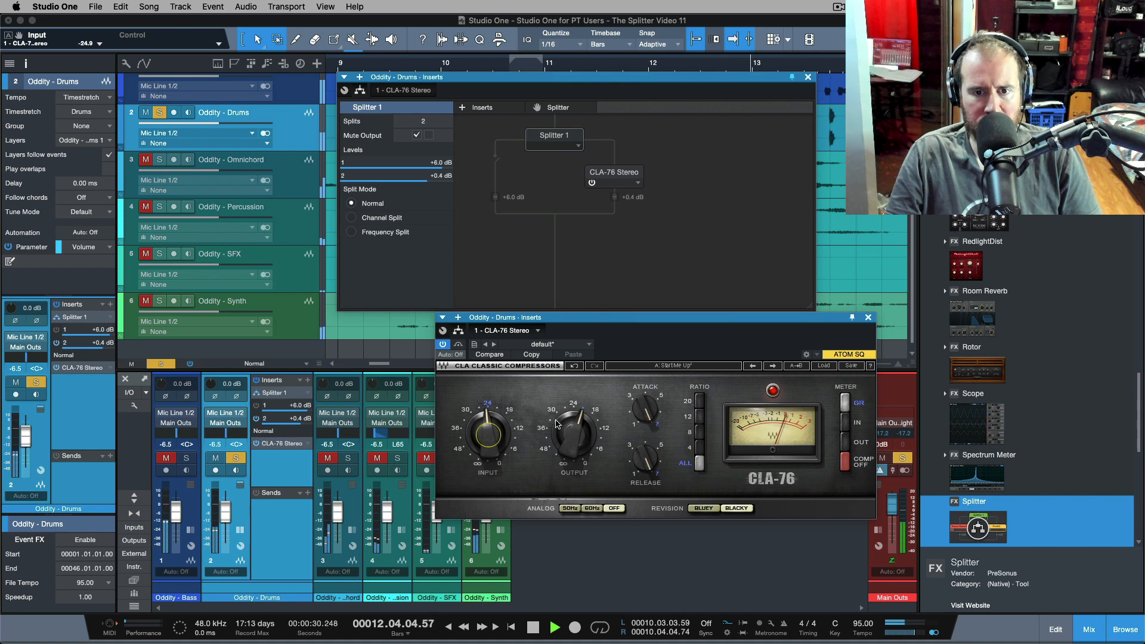
pyautogui.moveTo(574, 436); pyautogui.dragTo(574, 442)
pyautogui.moveTo(488, 436)
pyautogui.mouseDown()
pyautogui.moveTo(488, 425)
pyautogui.moveTo(499, 446)
pyautogui.mouseUp()
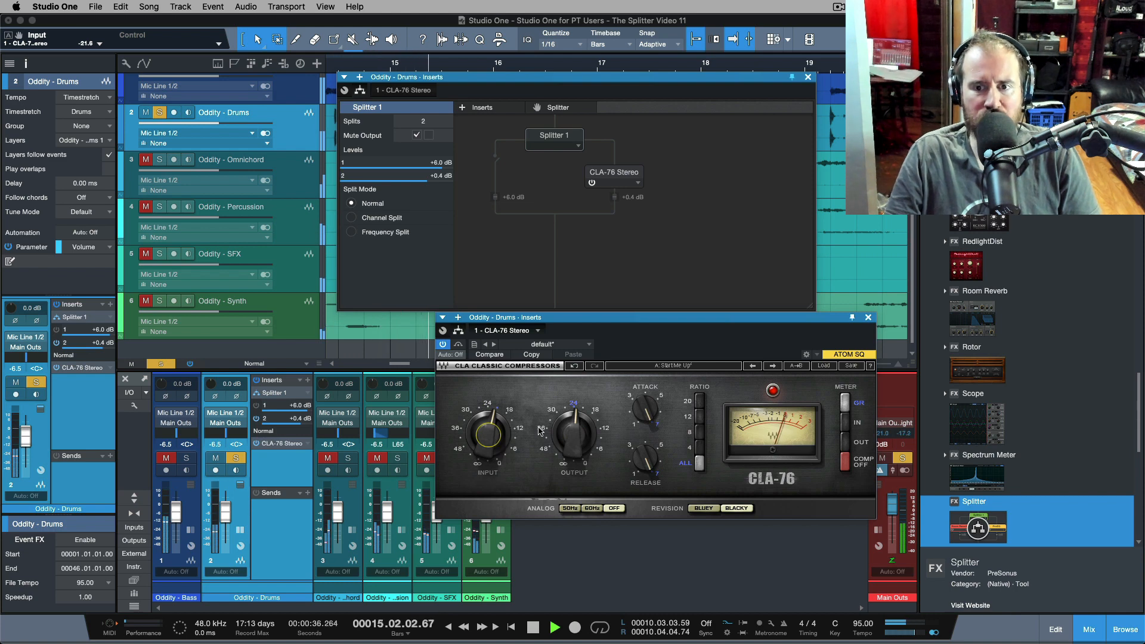
pyautogui.click(704, 509)
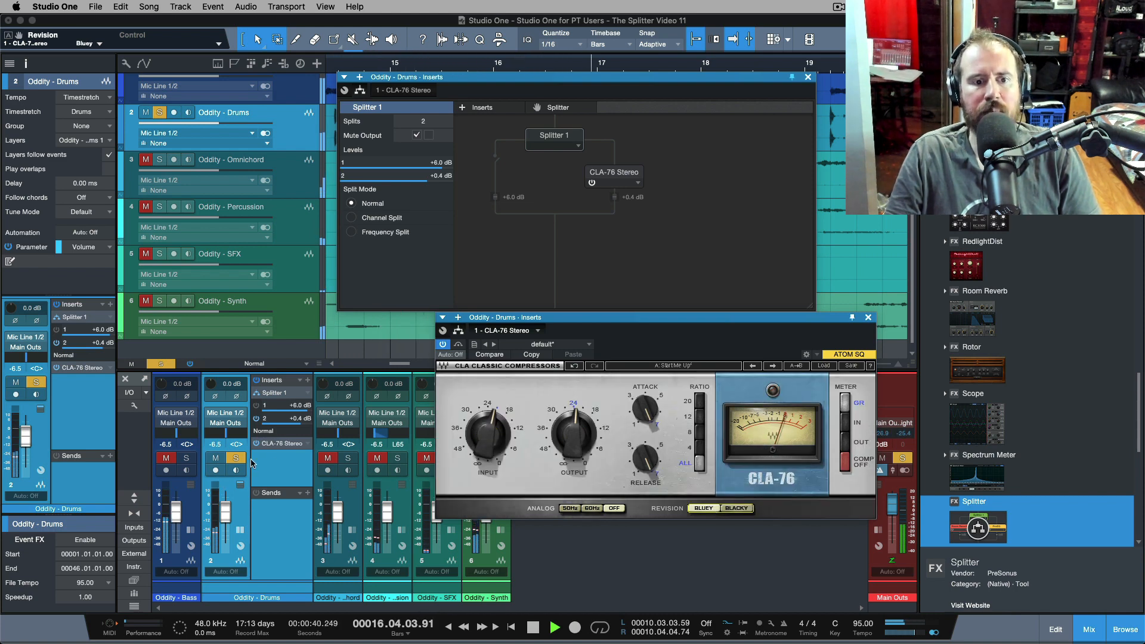
# Unmute both Splitter outputs and lower the second output's level to -1.1 dB, toggling its mute to compare before stopping playback.
pyautogui.click(257, 420)
pyautogui.click(256, 406)
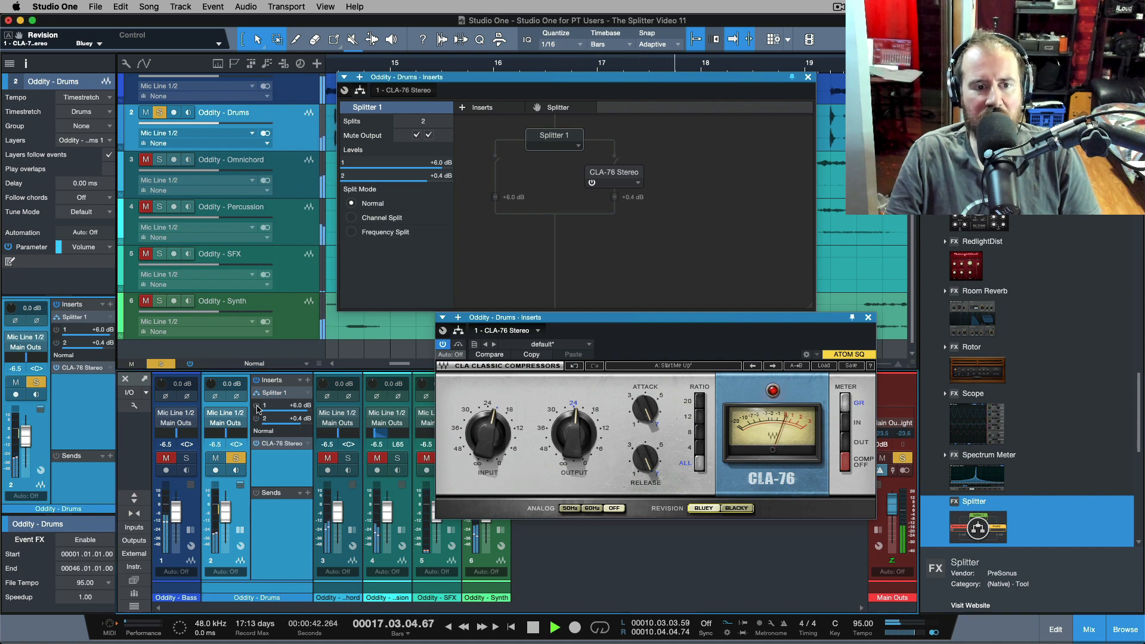
pyautogui.moveTo(280, 427); pyautogui.dragTo(311, 422)
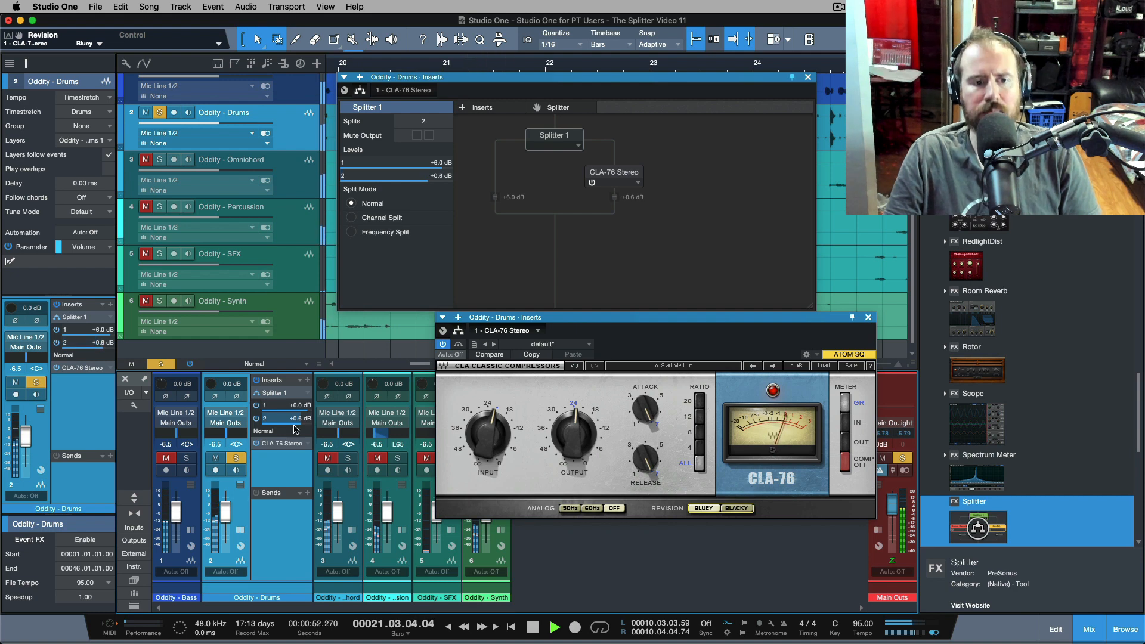
pyautogui.click(257, 420)
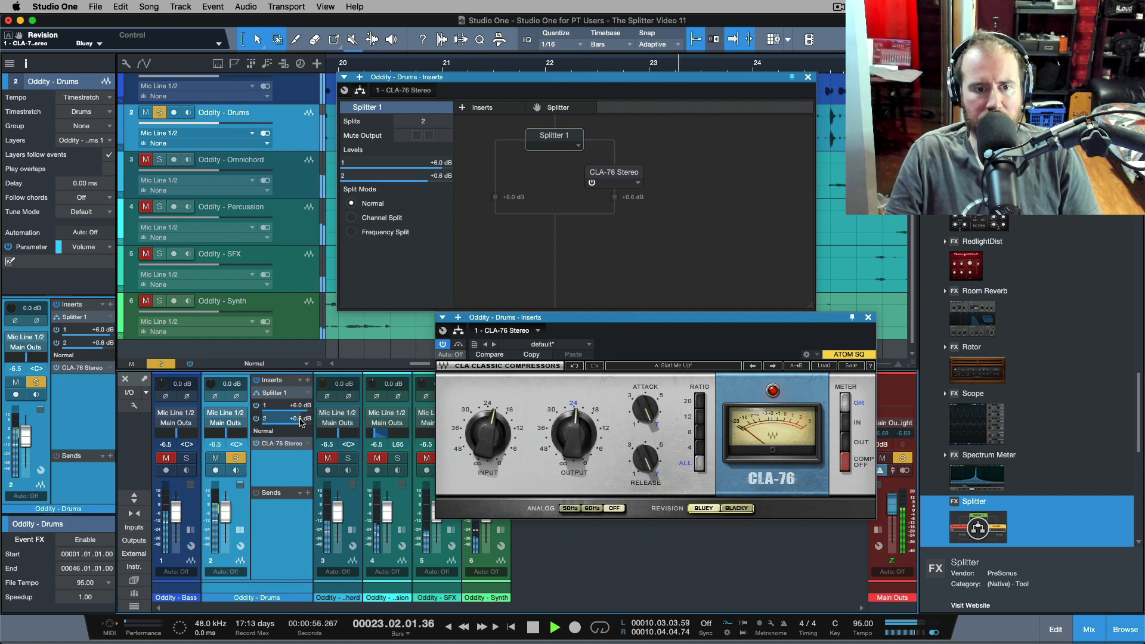
pyautogui.click(257, 420)
pyautogui.moveTo(297, 426); pyautogui.dragTo(294, 426)
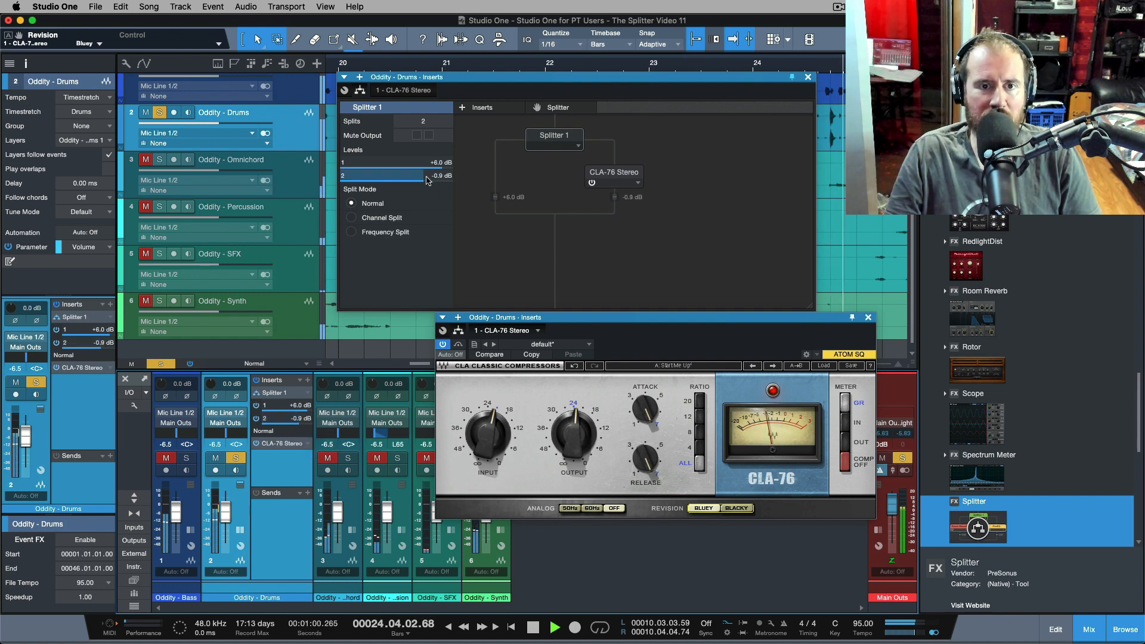
pyautogui.moveTo(425, 176); pyautogui.dragTo(425, 185)
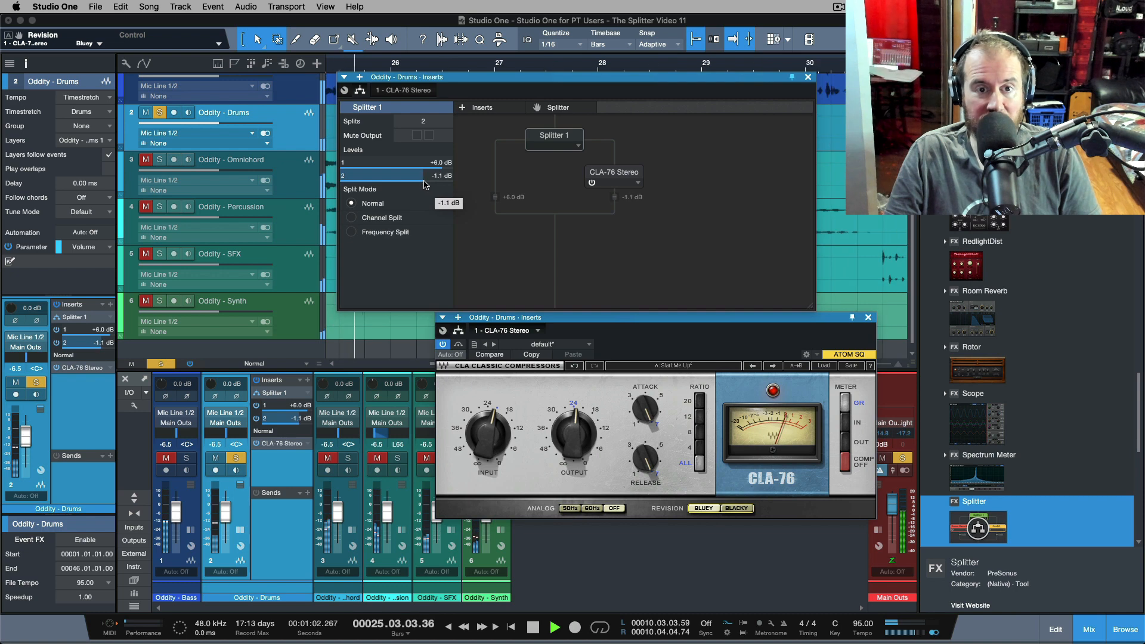
pyautogui.press('space')
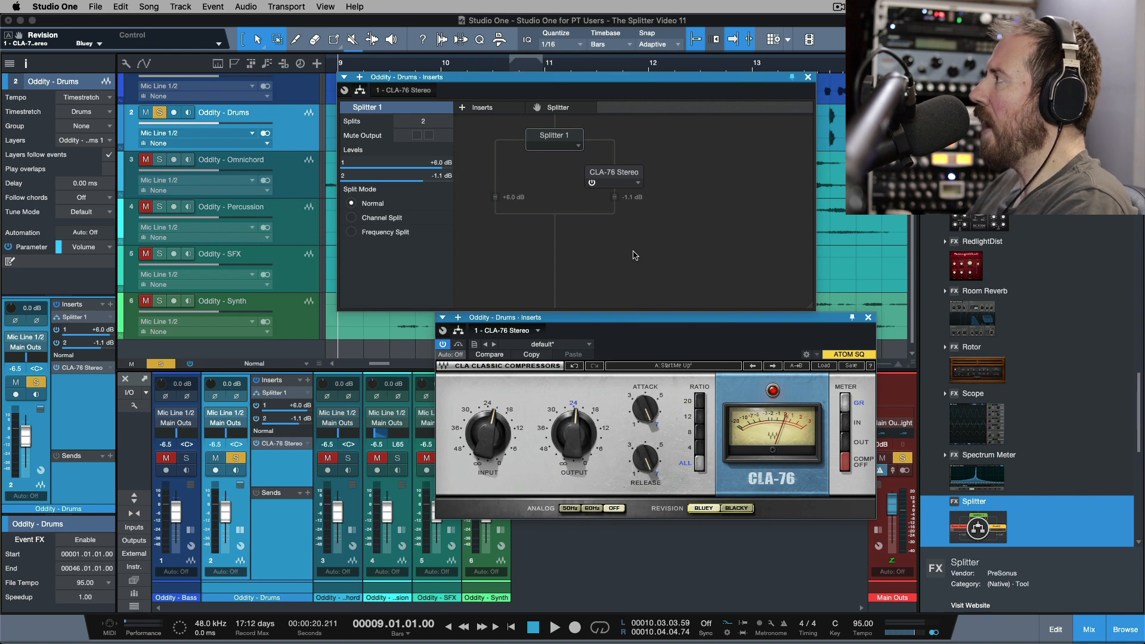
# Close the CLA-76's plug-in window and insert the Sonnox Oxford Limiter after the Splitter's branches rejoin.
pyautogui.click(868, 318)
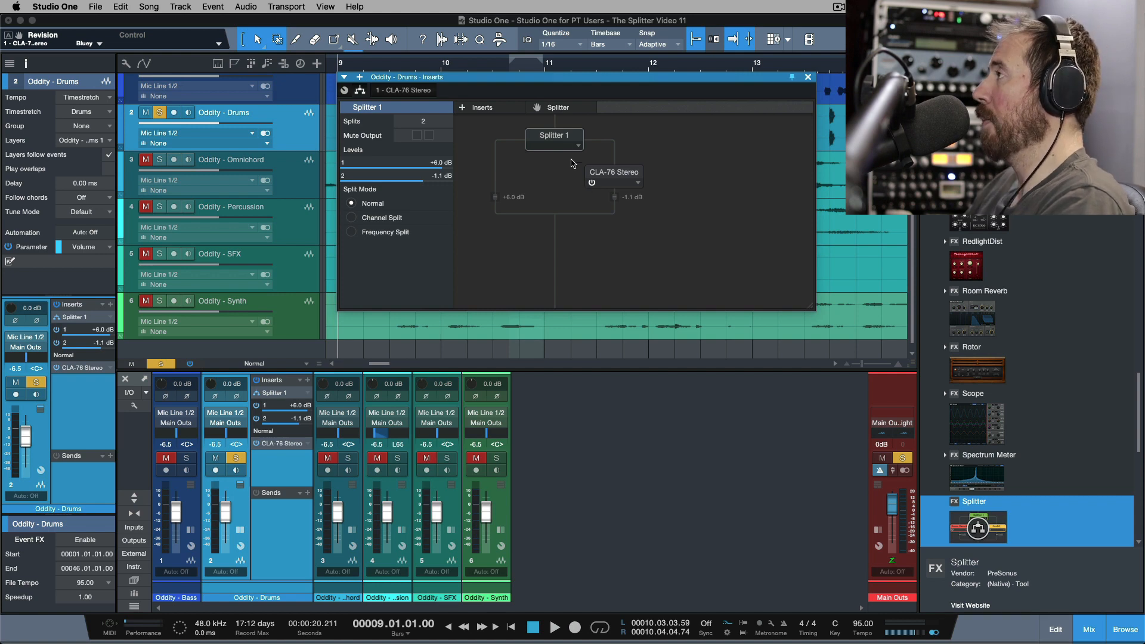
pyautogui.click(462, 108)
pyautogui.write('sonn')
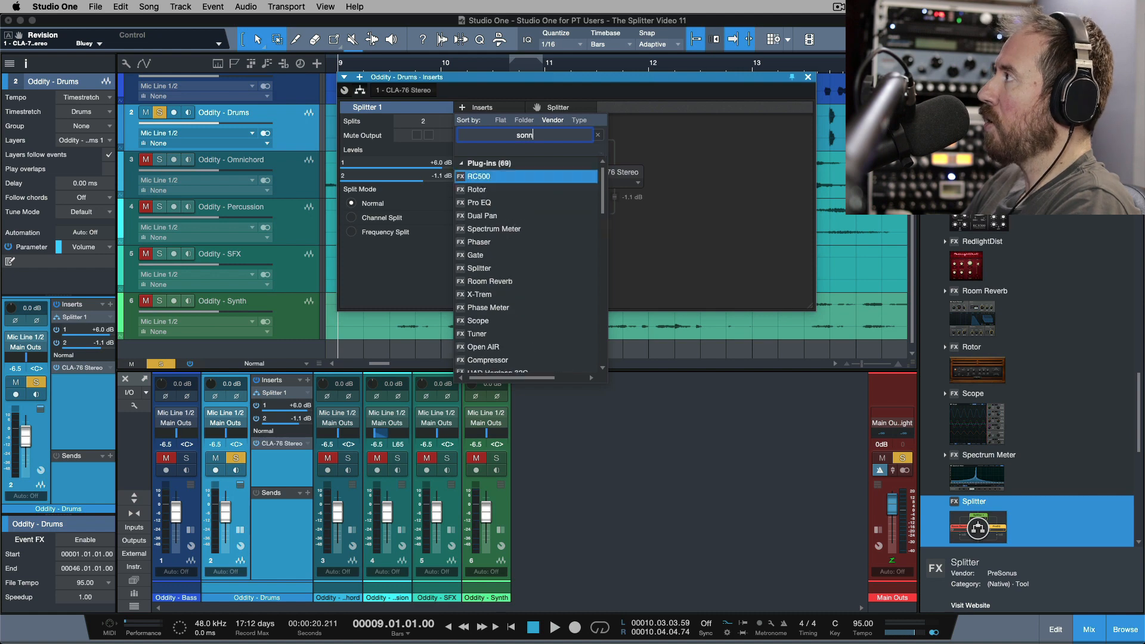
pyautogui.write('ox')
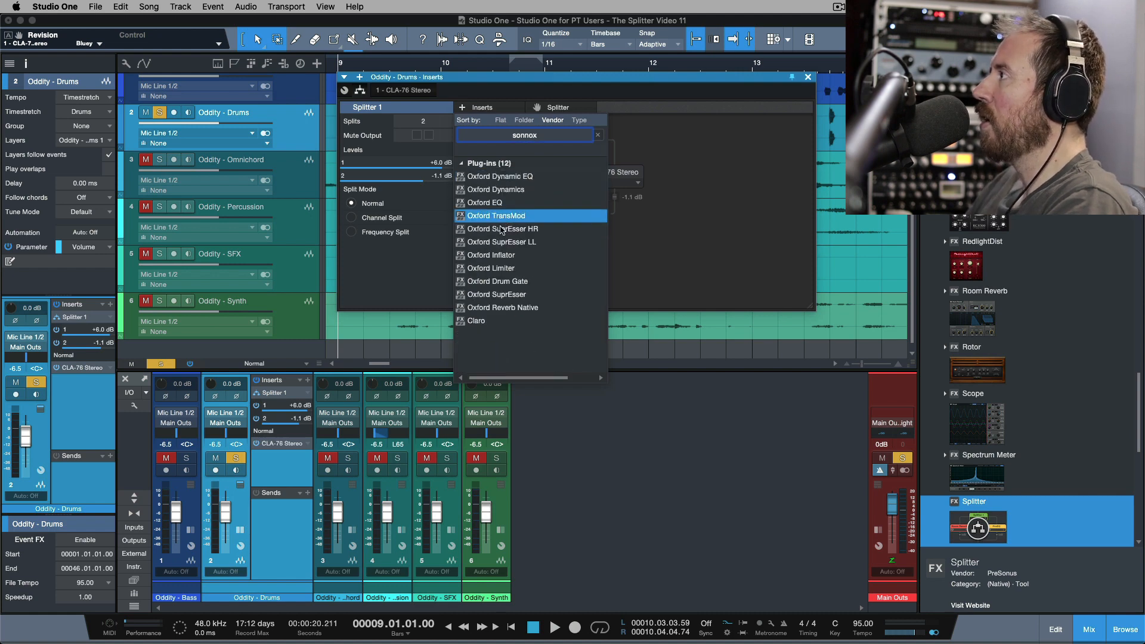
pyautogui.click(509, 271)
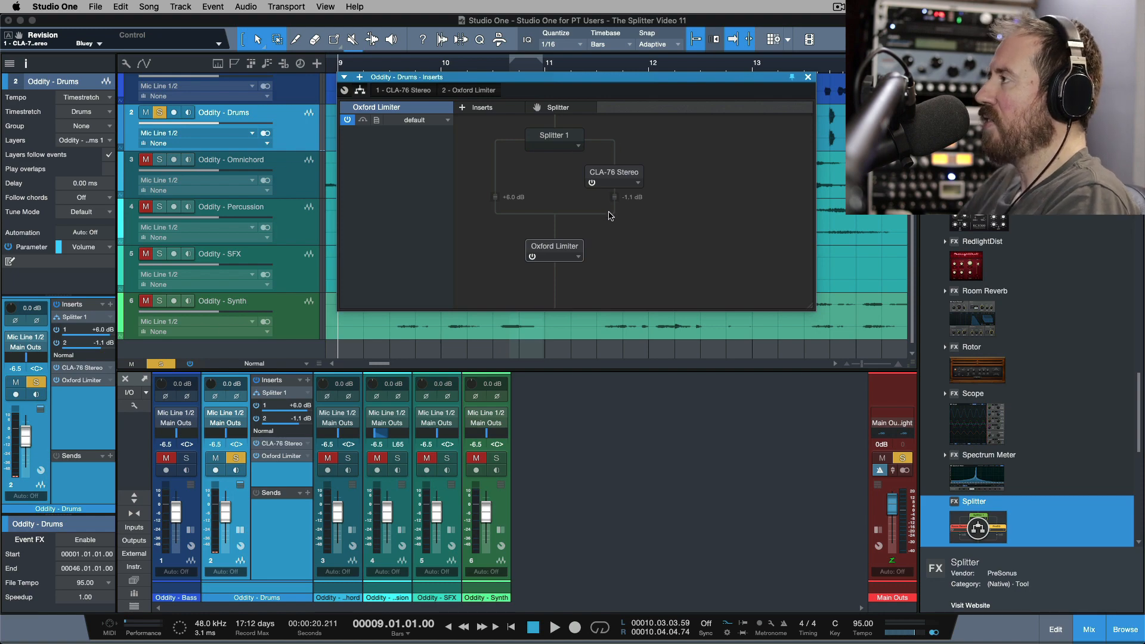
# Switch to Pro Tools, select the Oddity - Drums and Drum Crush tracks together, and return to Studio One.
pyautogui.press('super+Tab')
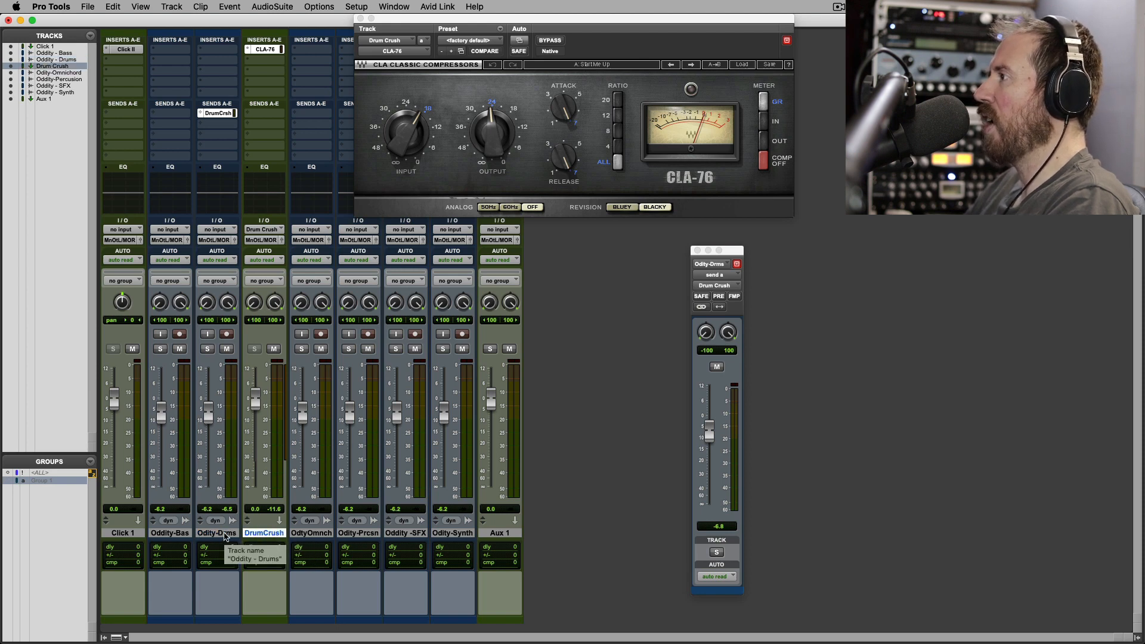
pyautogui.keyDown('shift'); pyautogui.click(227, 534); pyautogui.keyUp('shift')
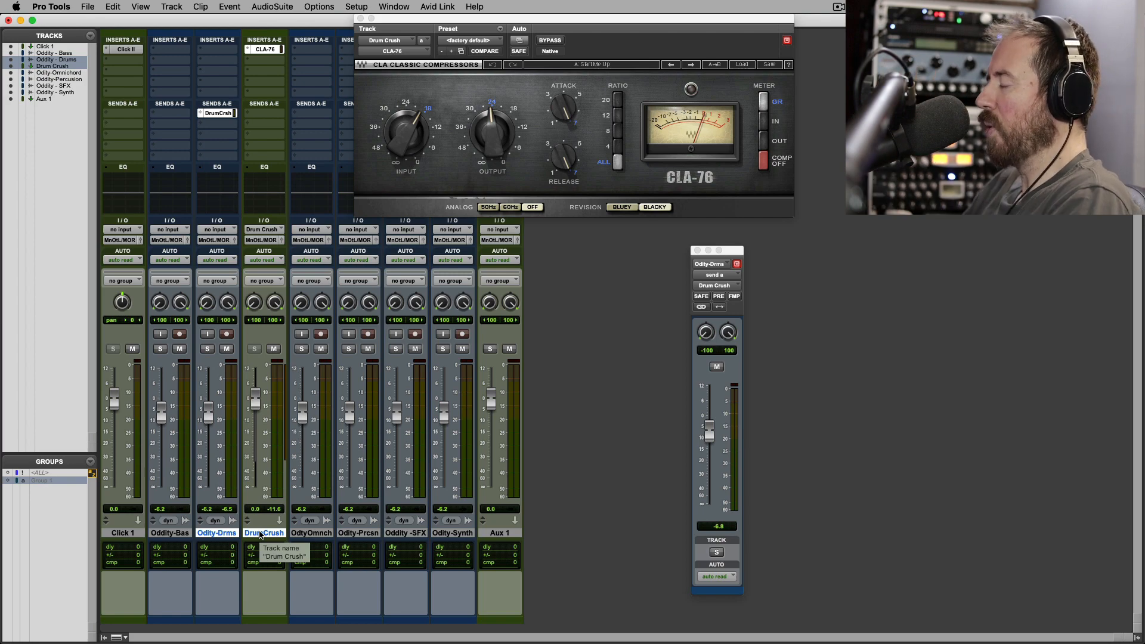
pyautogui.press('super+Tab')
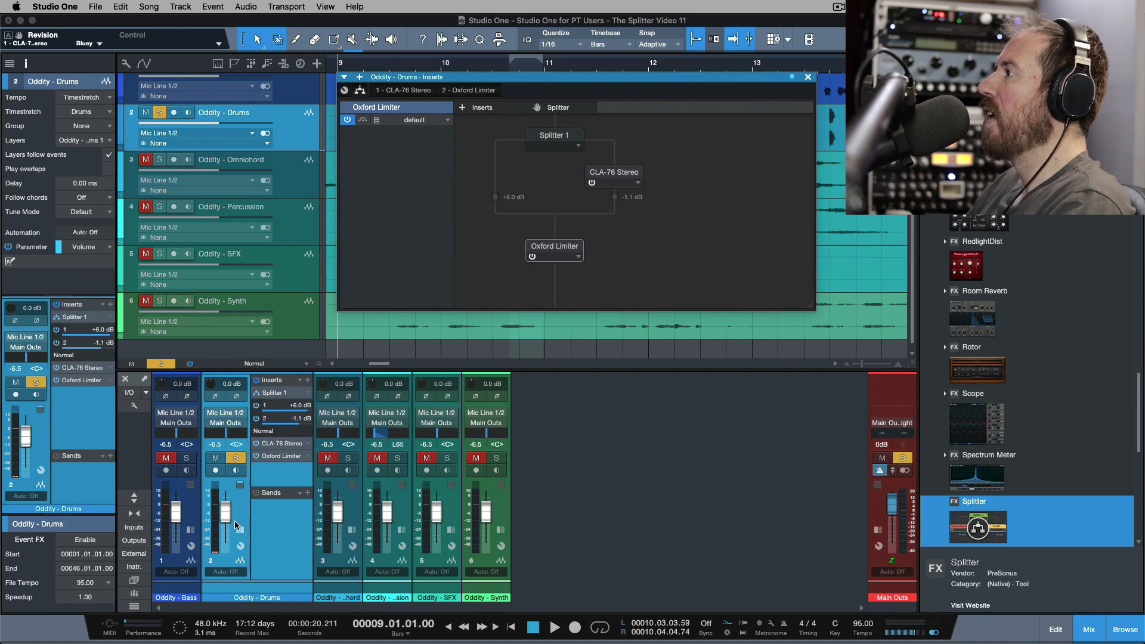
# Open the Oxford Limiter and set input gain to about +8.04 dB, attack to 0.101 ms, output trim to -0.0118 dB and enhance to 51.5%.
pyautogui.doubleClick(565, 250)
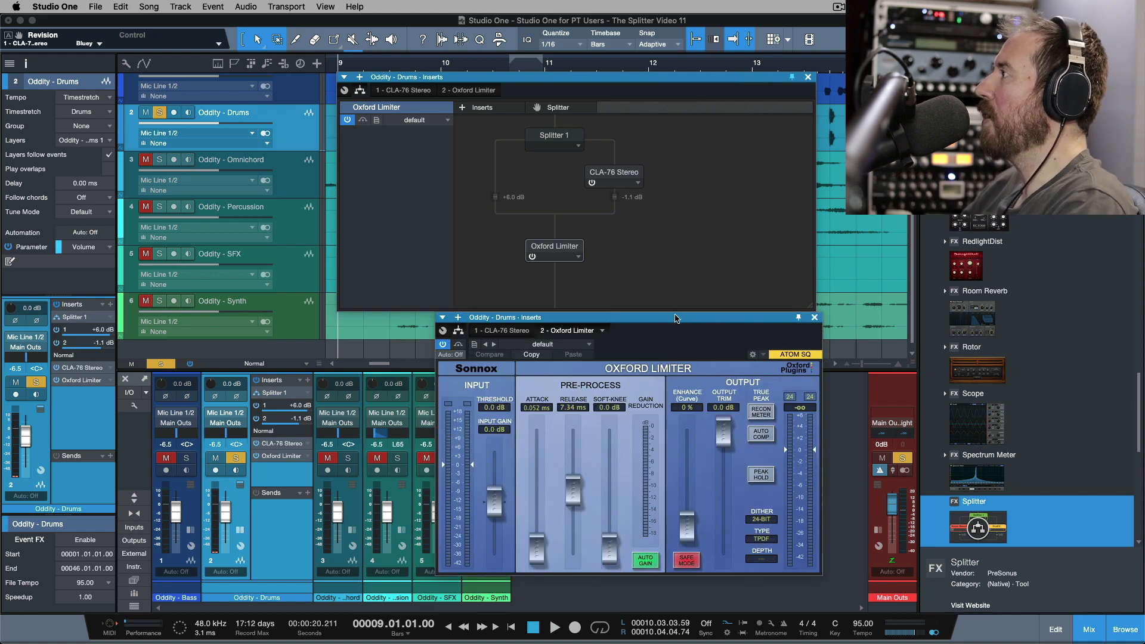
pyautogui.moveTo(676, 318); pyautogui.dragTo(685, 314)
pyautogui.moveTo(732, 437); pyautogui.dragTo(720, 434)
pyautogui.moveTo(500, 497); pyautogui.dragTo(500, 474)
pyautogui.moveTo(541, 536); pyautogui.dragTo(542, 513)
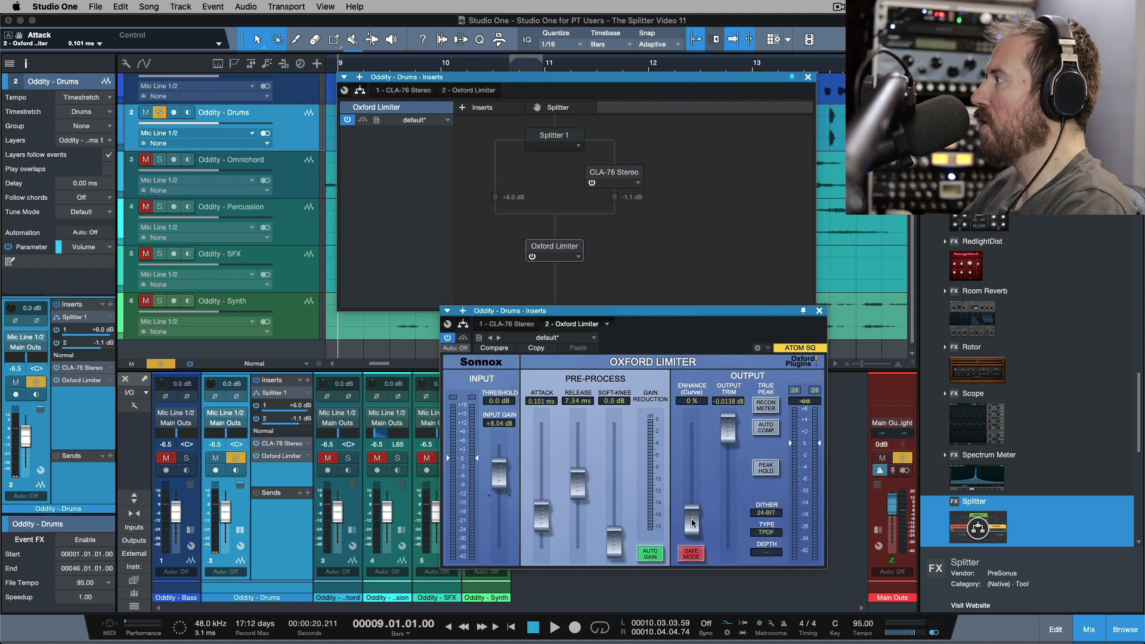
pyautogui.moveTo(692, 523); pyautogui.dragTo(692, 487)
# During playback, refine the limiter to +6.30 dB input gain, 0.106 ms attack and -0.0486 dB output trim, closing its window and stopping when done.
pyautogui.press('space')
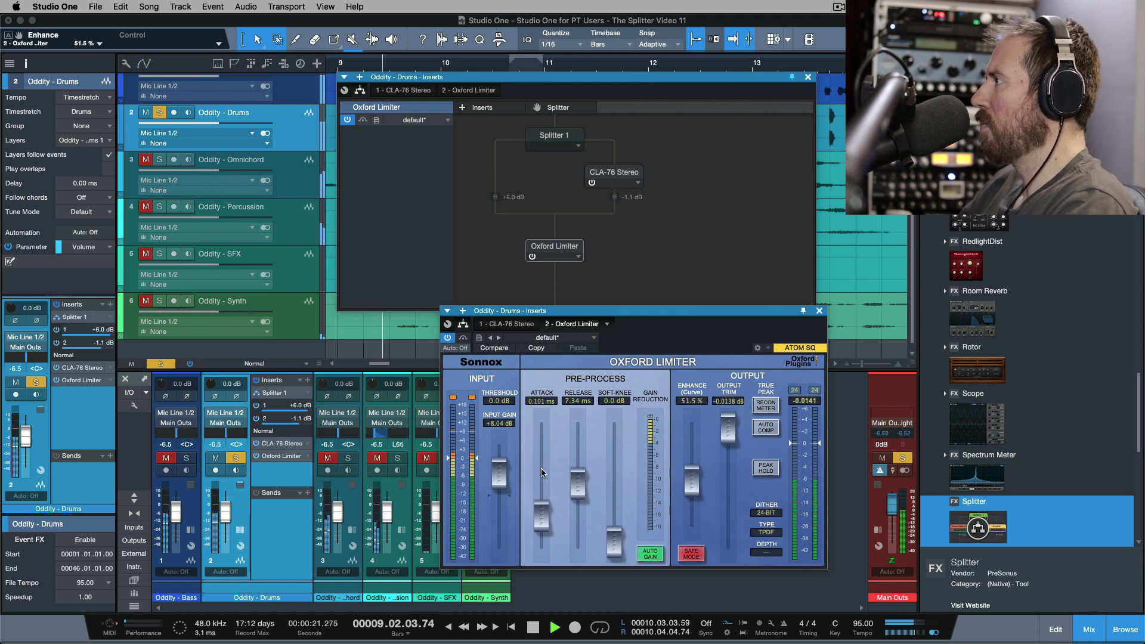
pyautogui.moveTo(543, 505); pyautogui.dragTo(500, 490)
pyautogui.moveTo(726, 439); pyautogui.dragTo(726, 440)
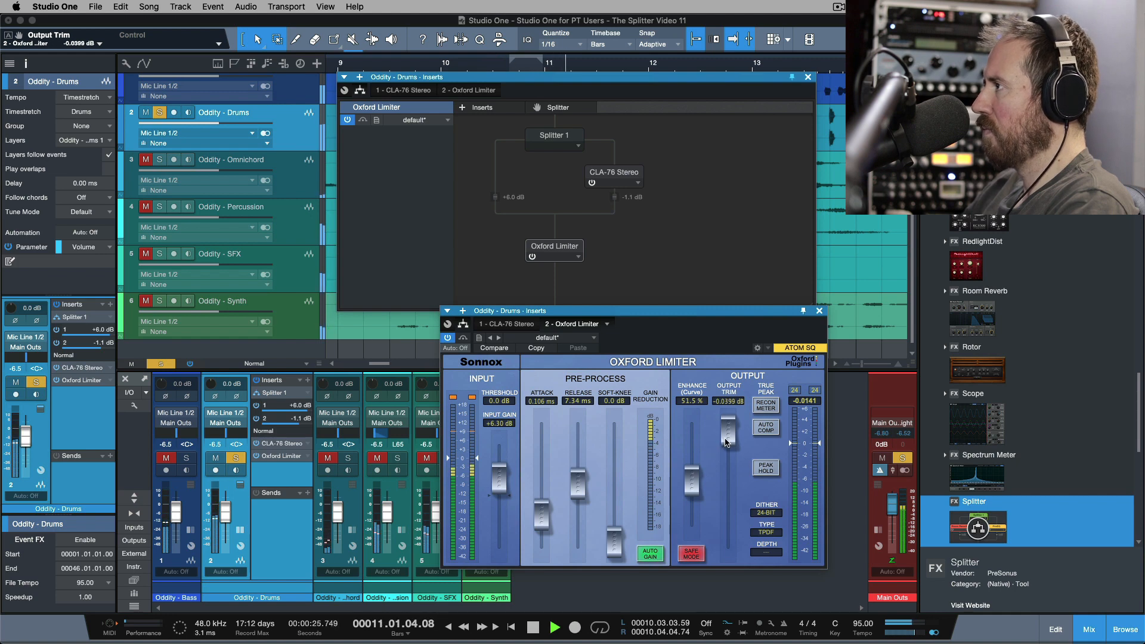
pyautogui.click(819, 311)
pyautogui.press('space')
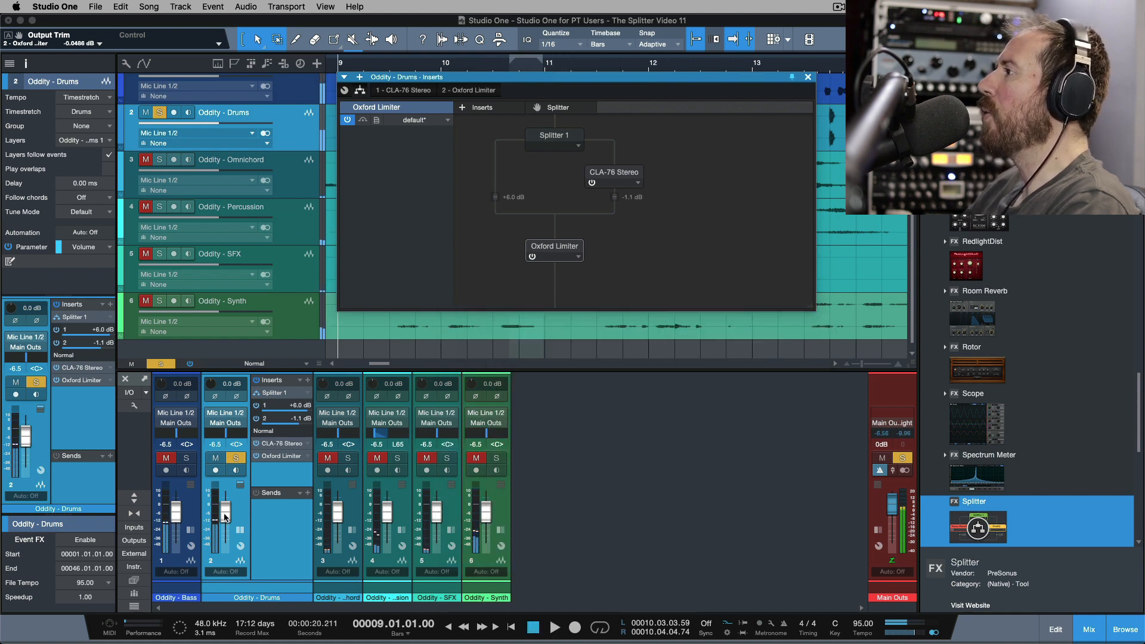
# Unsolo the Oddity - Drums track and lower its channel volume to about -9.8 dB while the full mix plays.
pyautogui.moveTo(226, 517); pyautogui.dragTo(224, 521)
pyautogui.press('space')
pyautogui.press('s')
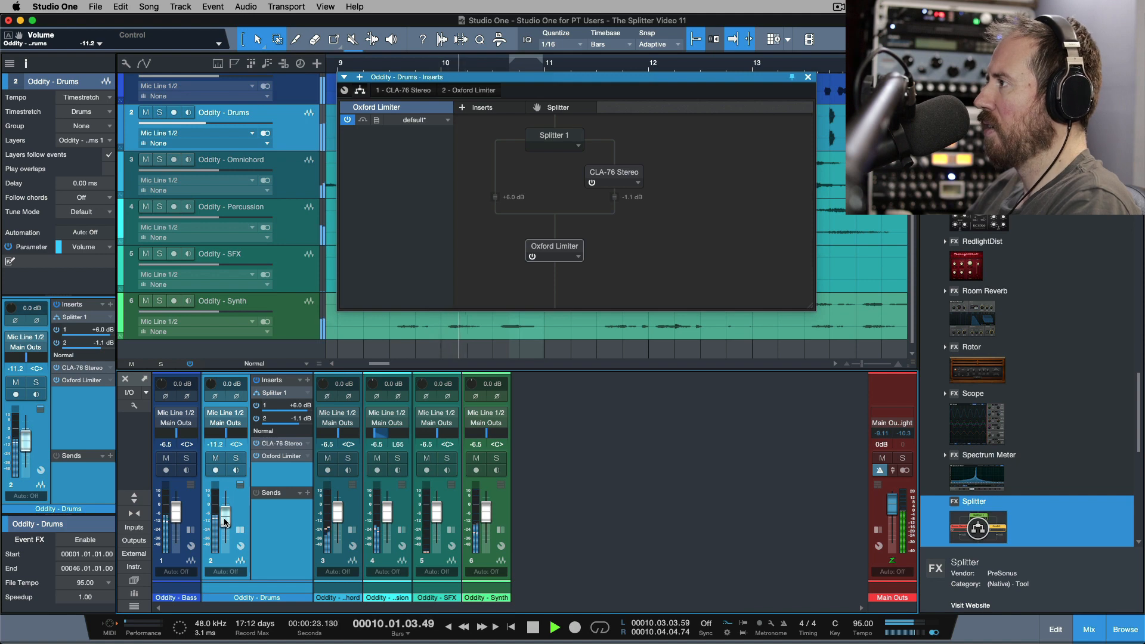
pyautogui.moveTo(225, 526); pyautogui.dragTo(226, 527)
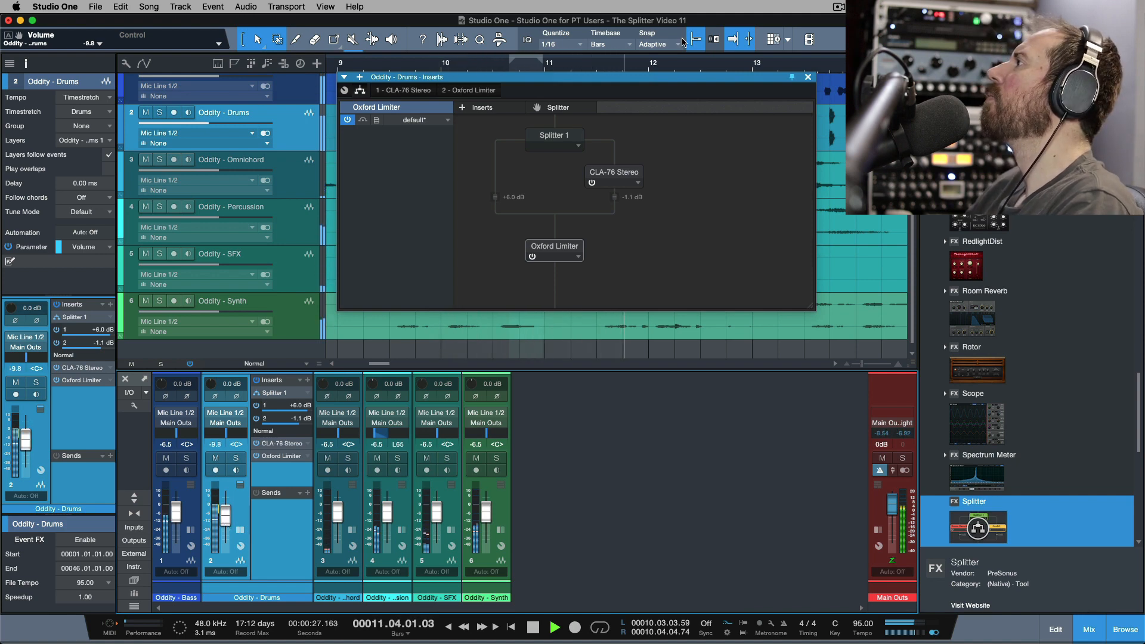
# Select Splitter 1, collapse its settings in the drum channel's inserts, close the routing window and stop playback.
pyautogui.click(565, 137)
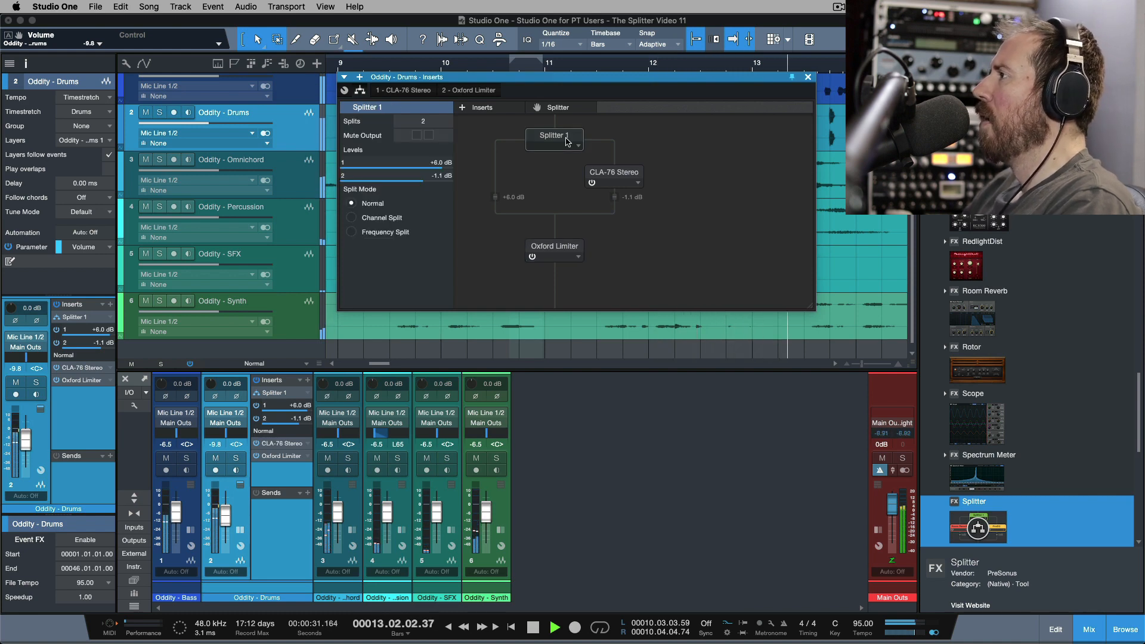
pyautogui.click(307, 394)
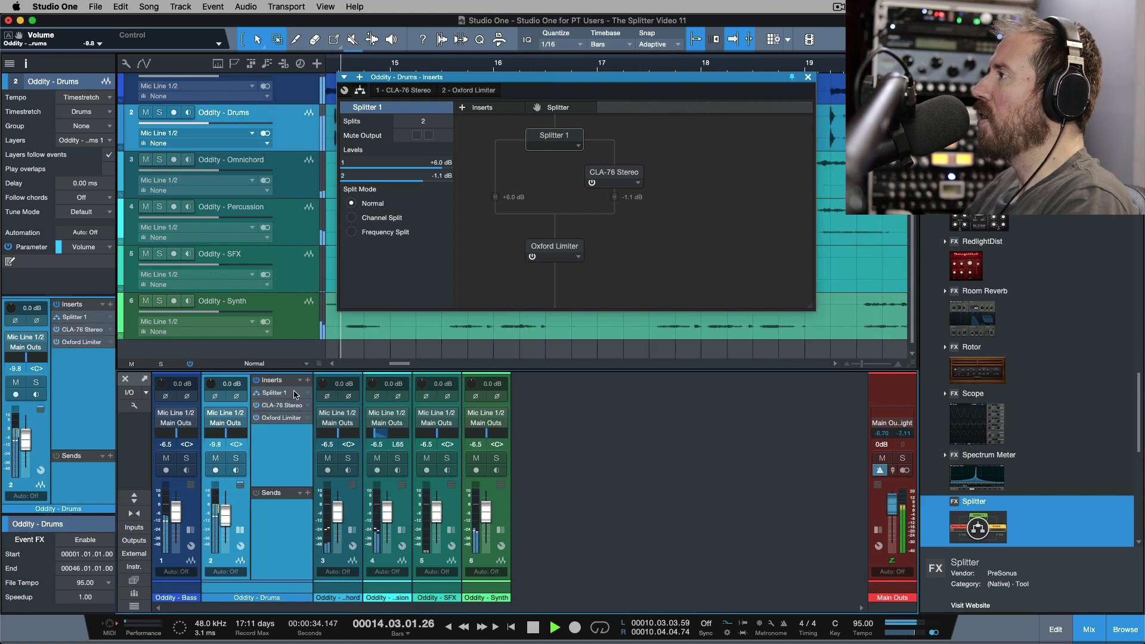
pyautogui.click(808, 77)
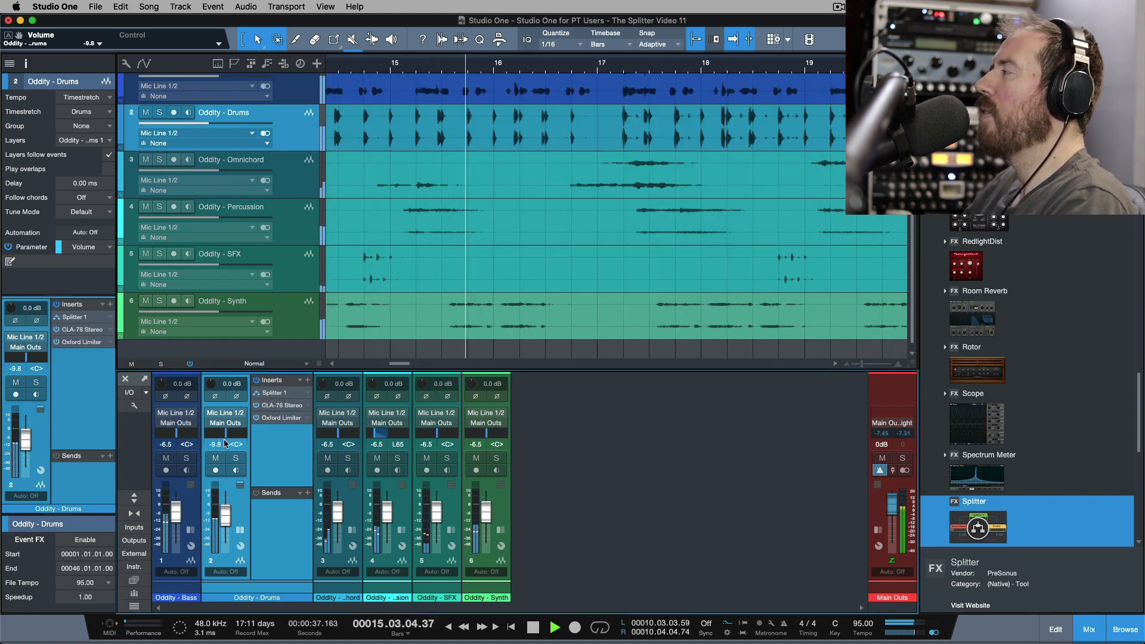
pyautogui.press('space')
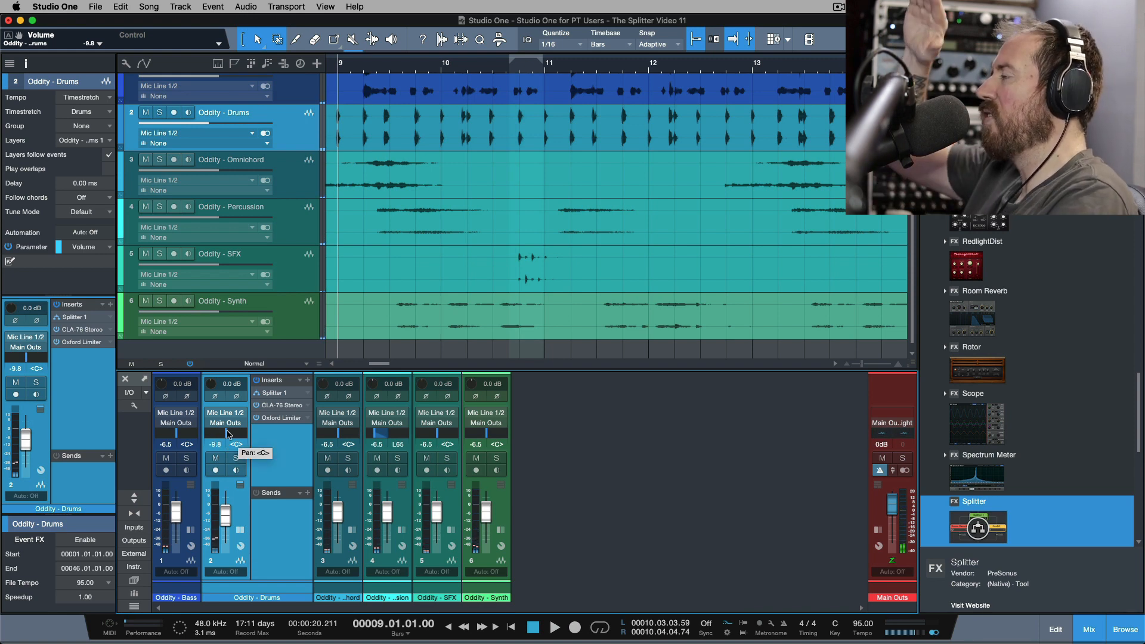
# Reopen the drum channel's Splitter routing and colour the CLA-76 Stereo block magenta, leaving the Oxford Limiter block uncoloured.
pyautogui.doubleClick(279, 395)
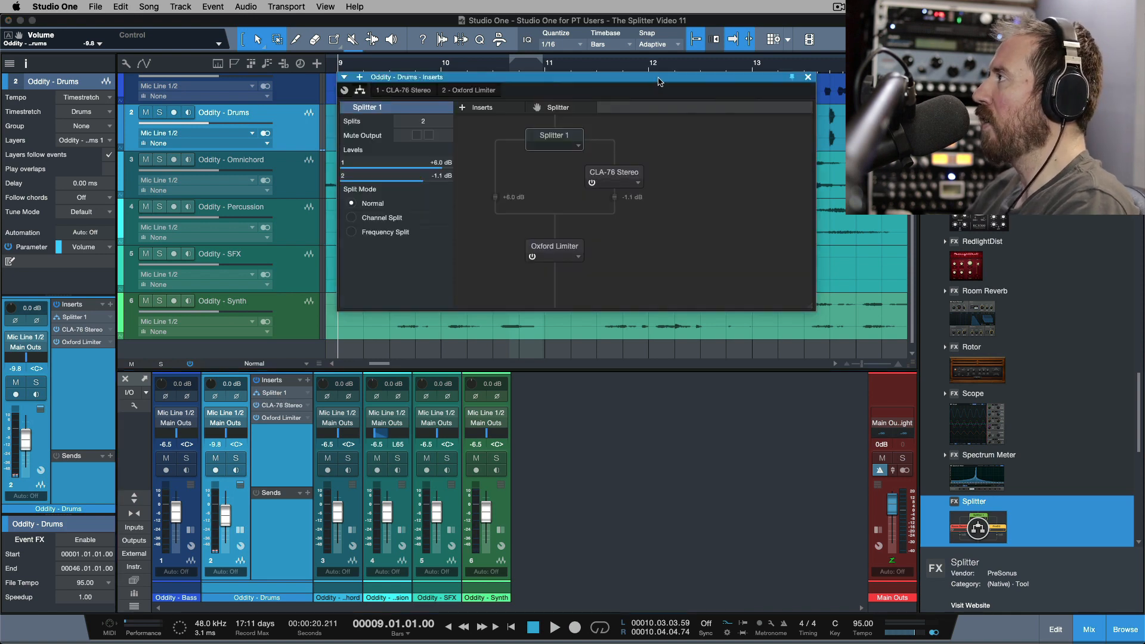
pyautogui.click(636, 175)
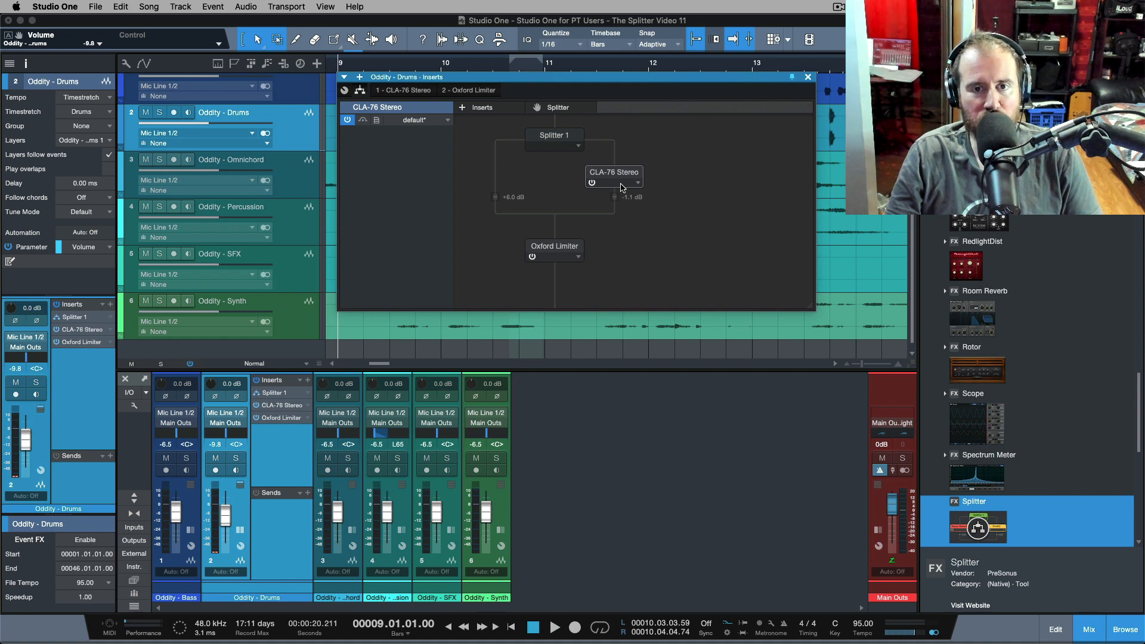
pyautogui.click(622, 187)
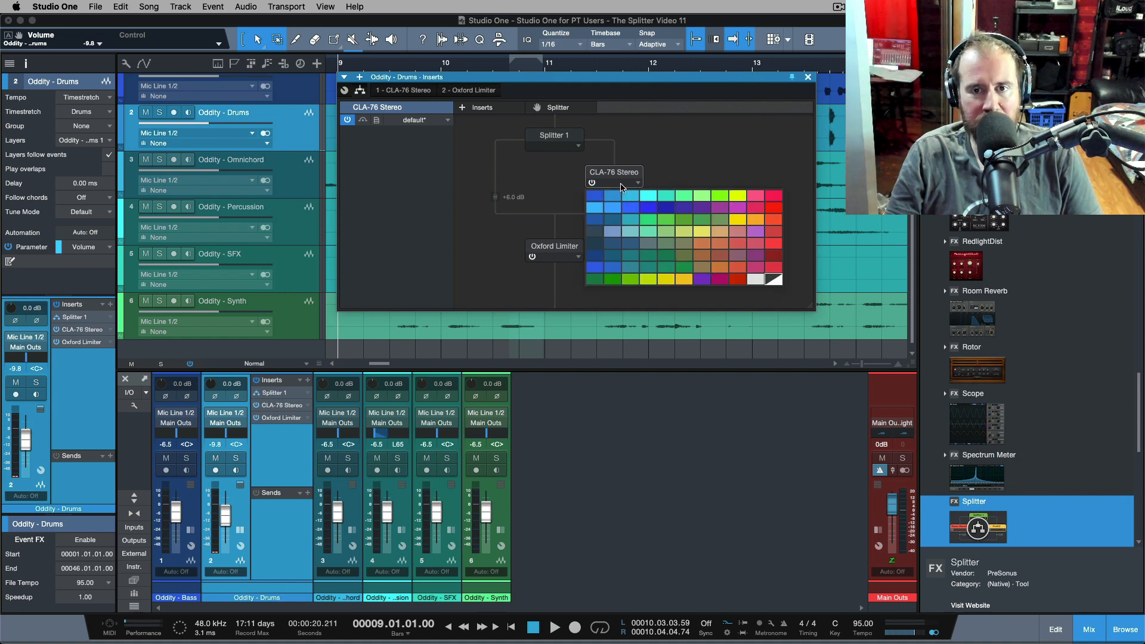
pyautogui.click(739, 208)
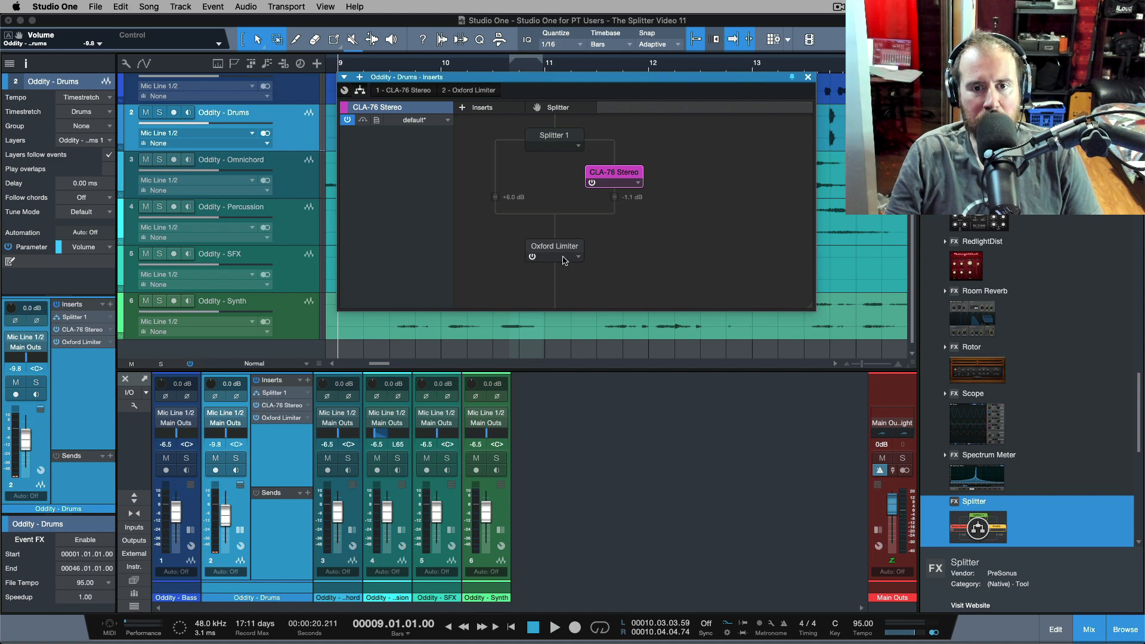
pyautogui.click(564, 260)
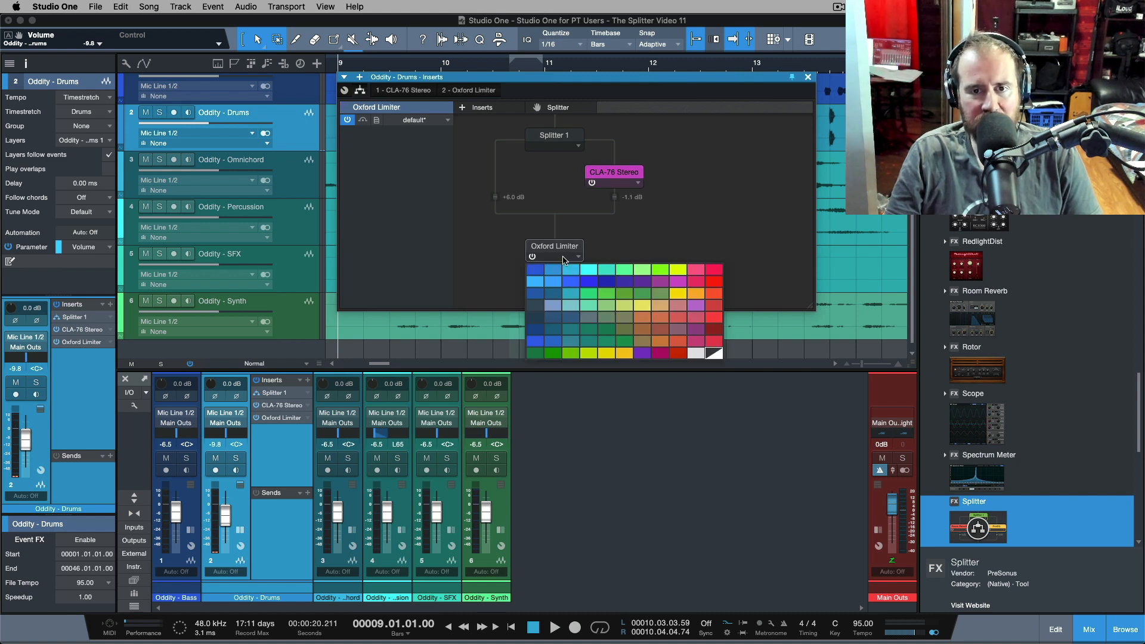
pyautogui.click(647, 225)
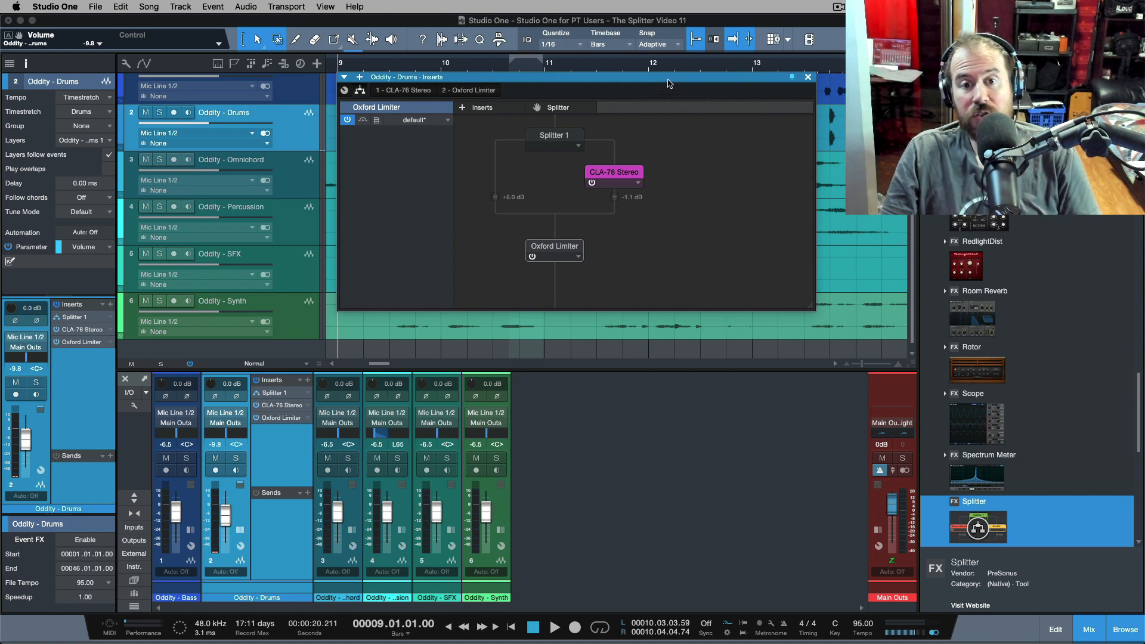
# Set the number of splits on Splitter 1 to 3.
pyautogui.click(568, 137)
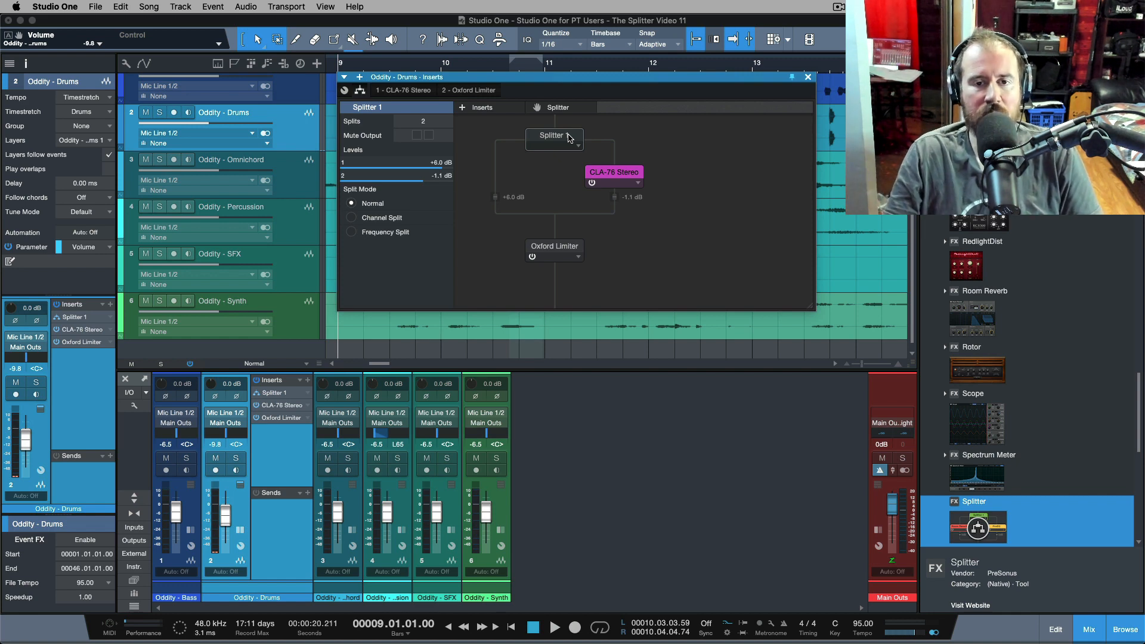
pyautogui.click(423, 122)
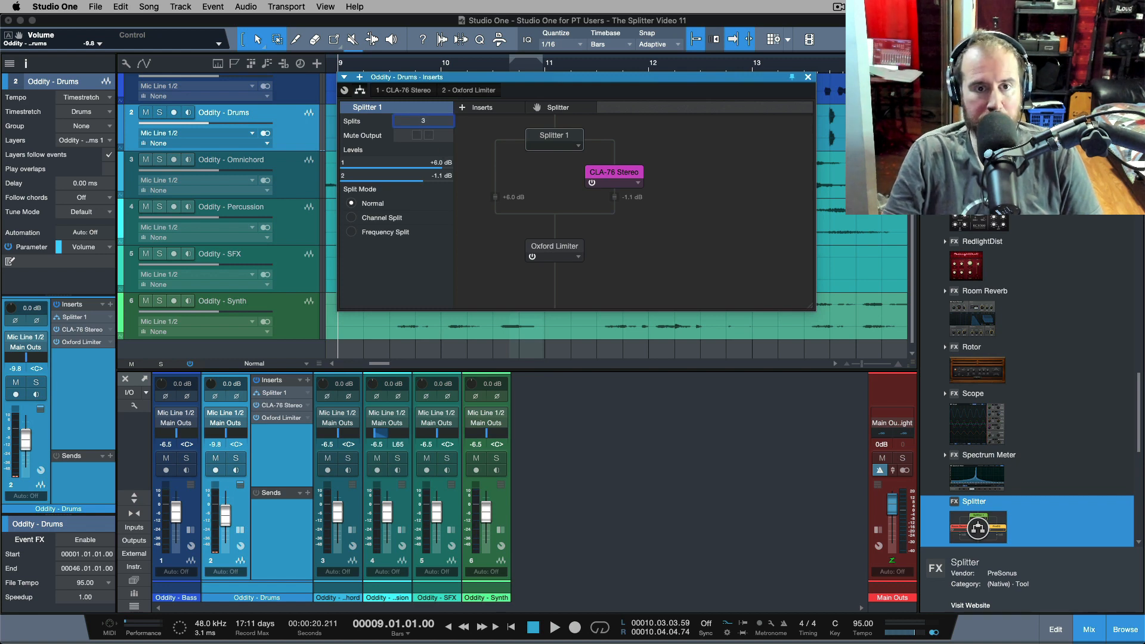
pyautogui.press('Return')
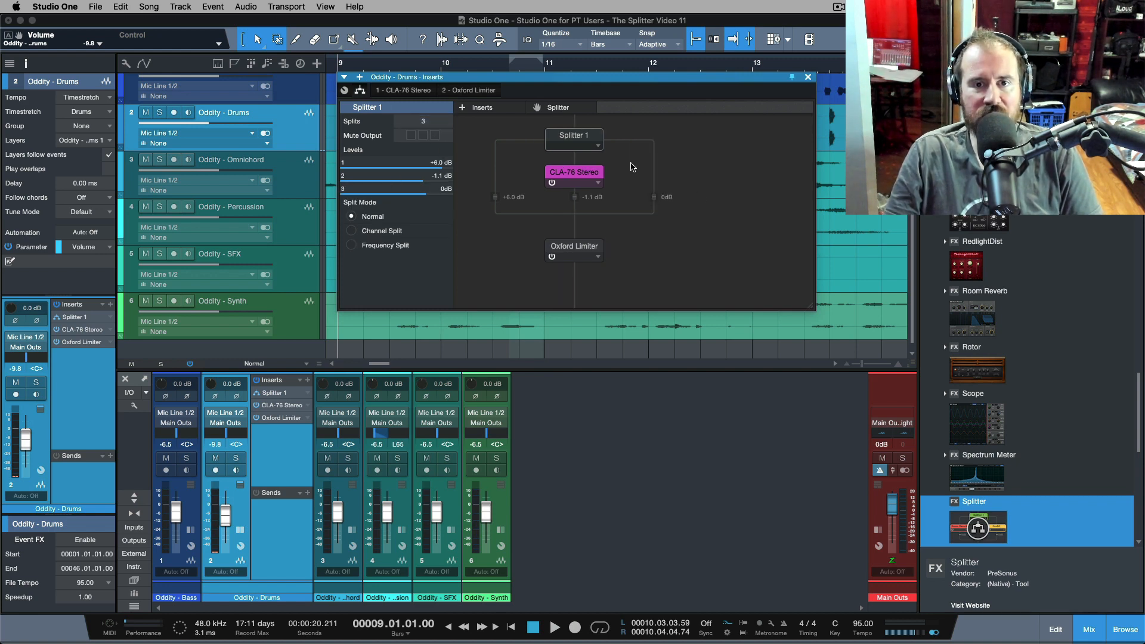
# Search the inserts for "dec", add the Decapitator and move it onto the Splitter's third branch.
pyautogui.click(462, 108)
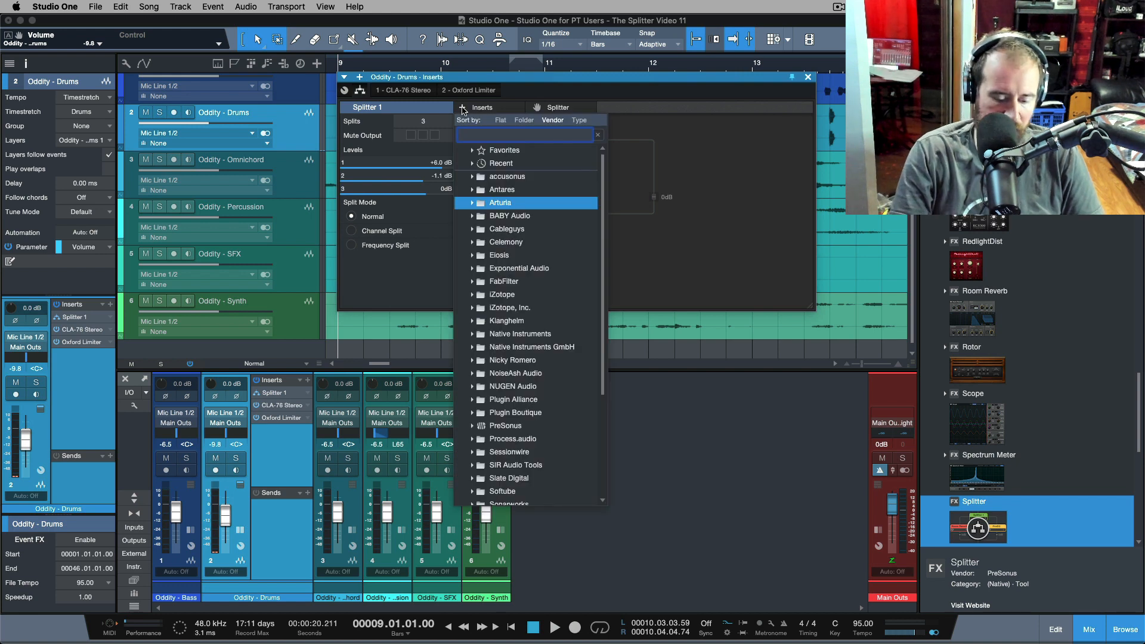
pyautogui.write('dec')
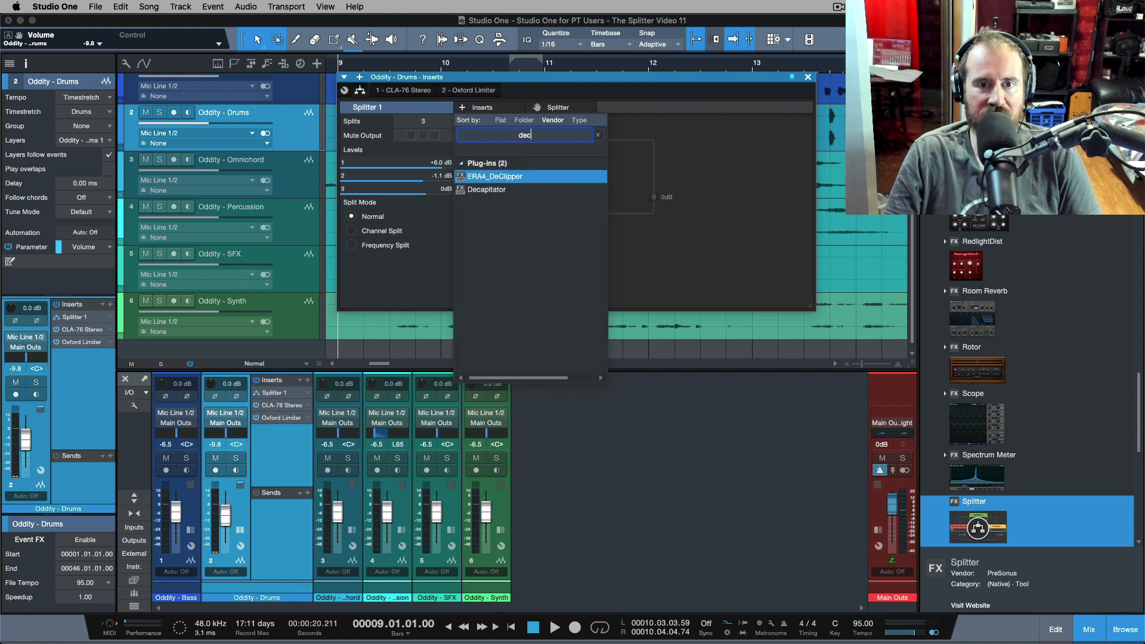
pyautogui.doubleClick(488, 190)
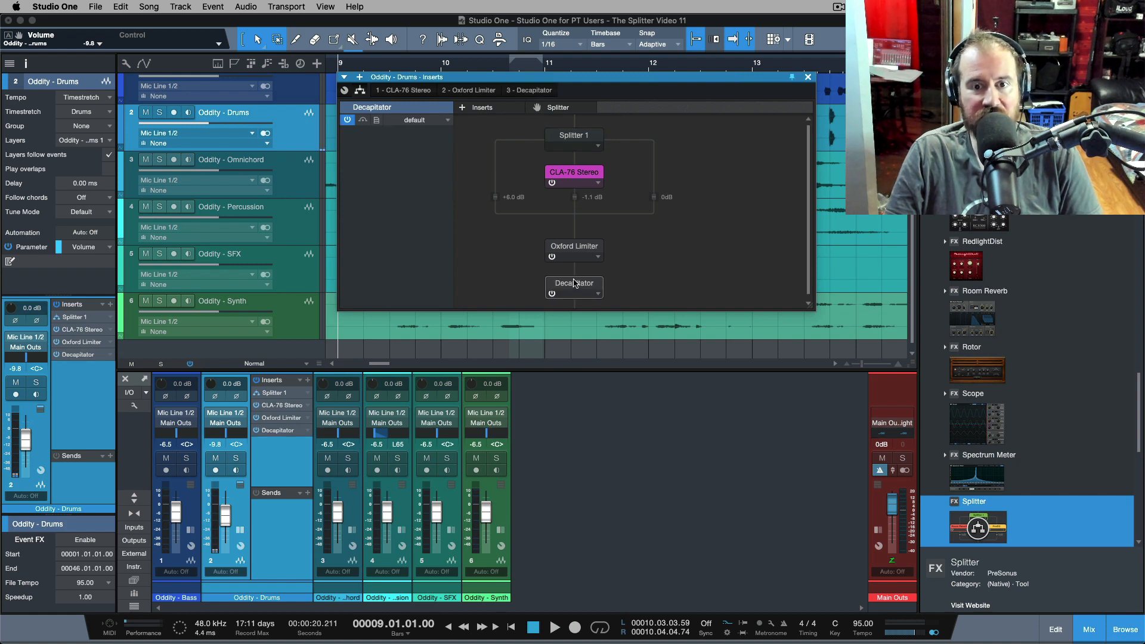
pyautogui.moveTo(574, 284); pyautogui.dragTo(666, 175)
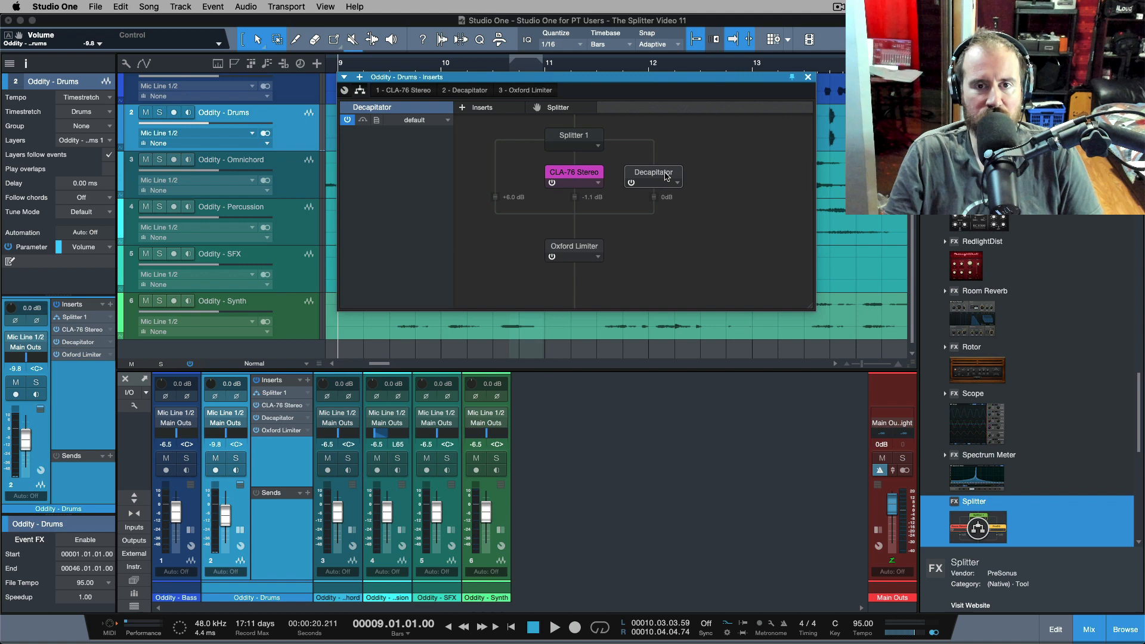
# Expand Splitter 1 in the drum channel's inserts and mute its first two outputs.
pyautogui.click(591, 136)
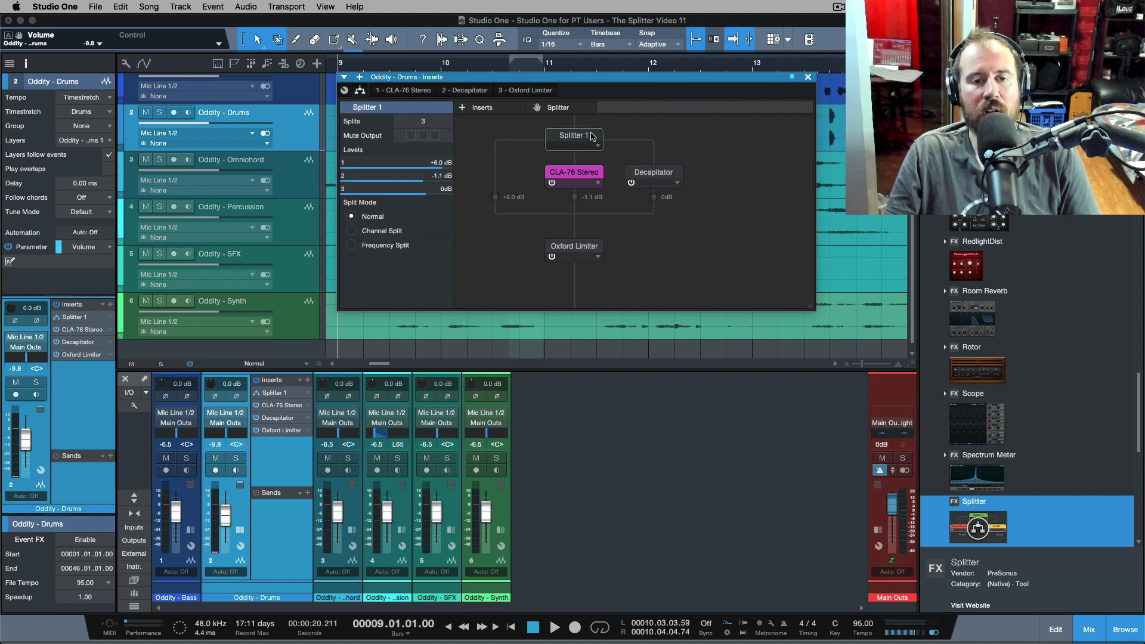
pyautogui.click(292, 393)
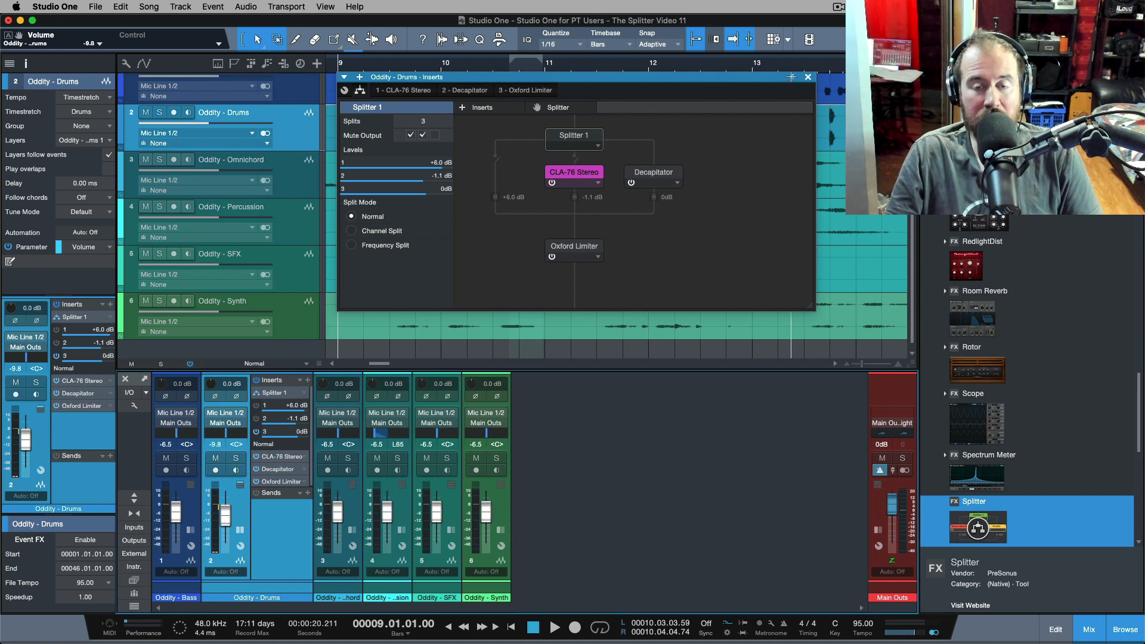
# Open the Decapitator, move its window clear of the routing view, enable Punish and set its output to -8.8 dB.
pyautogui.doubleClick(670, 178)
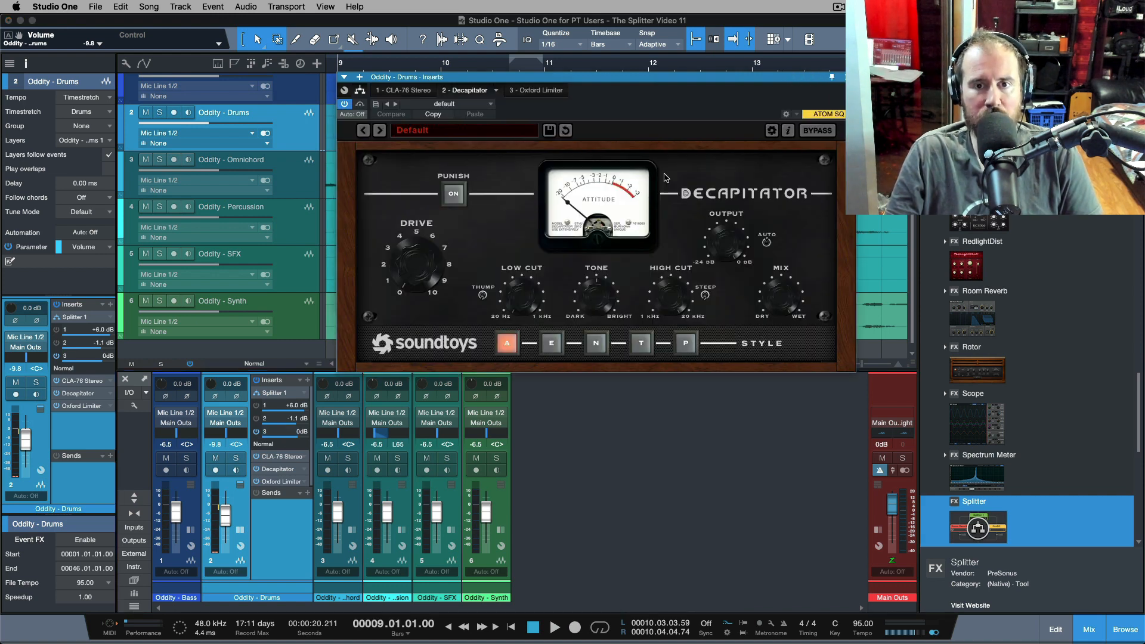
pyautogui.moveTo(676, 82); pyautogui.dragTo(784, 333)
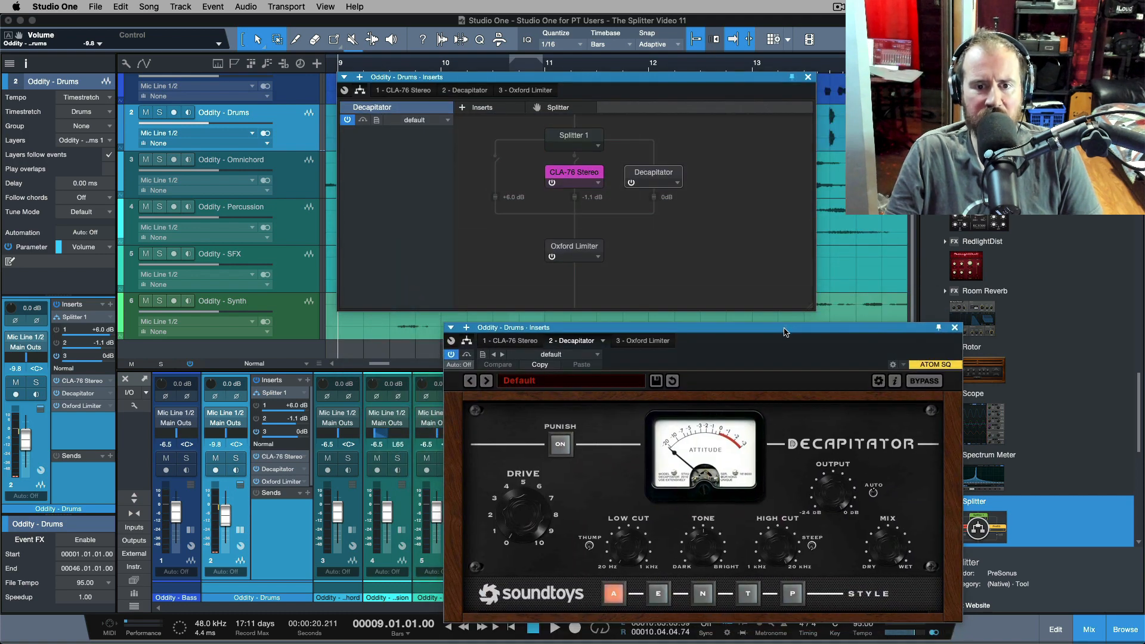
pyautogui.click(560, 445)
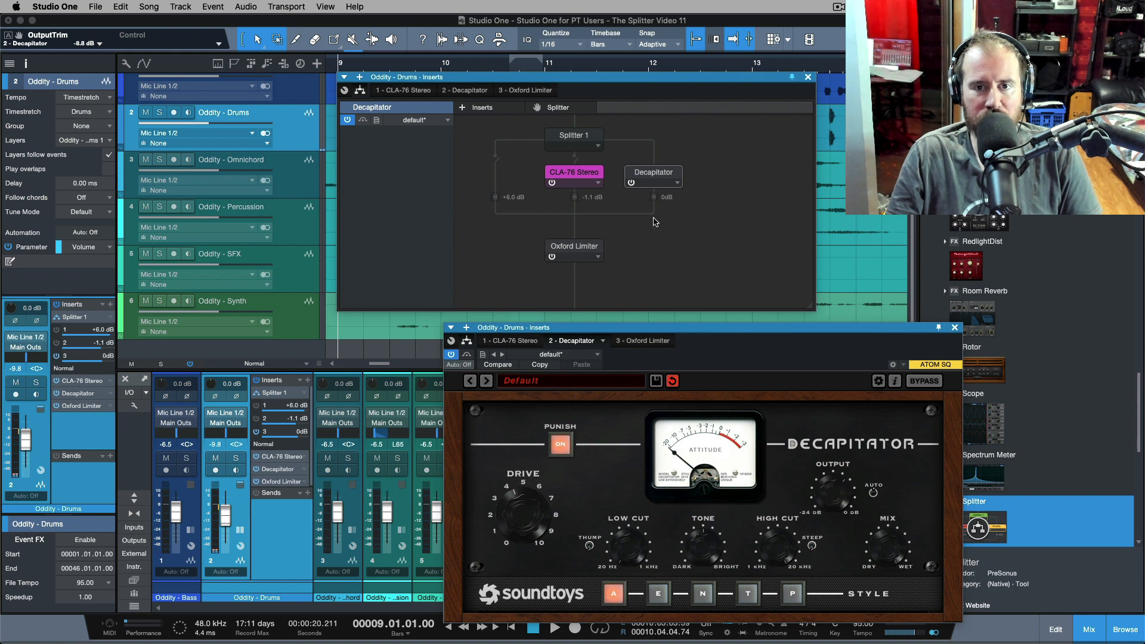
# Lower the Splitter's third output to -20.5 dB and play with the Oddity - Drums track soloed.
pyautogui.moveTo(653, 197); pyautogui.dragTo(656, 290)
pyautogui.press('space')
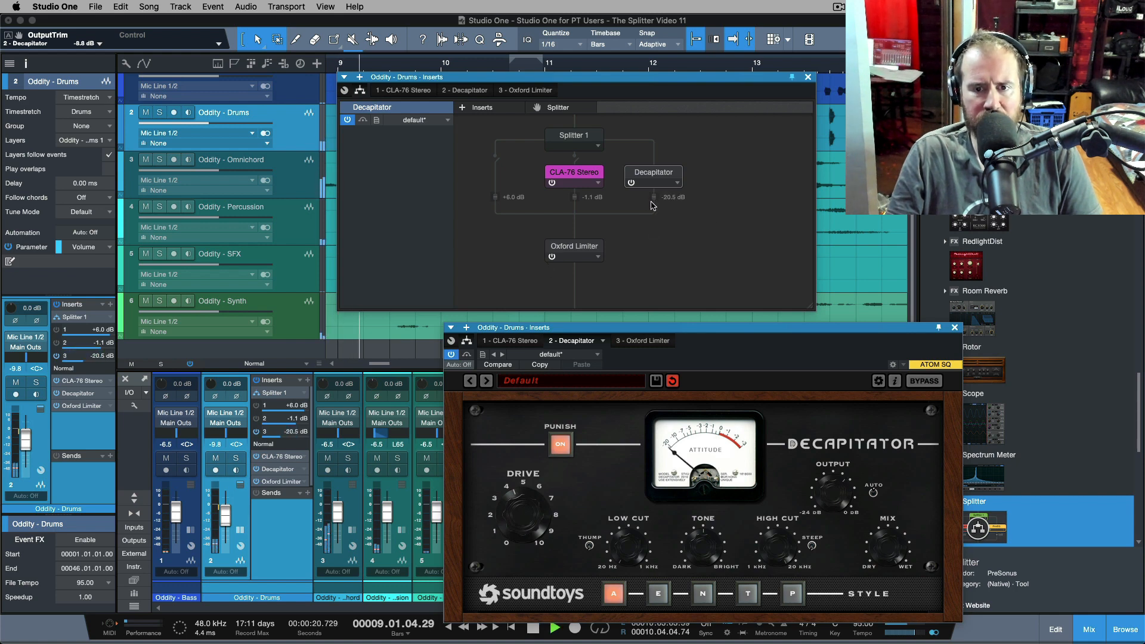
pyautogui.press('s')
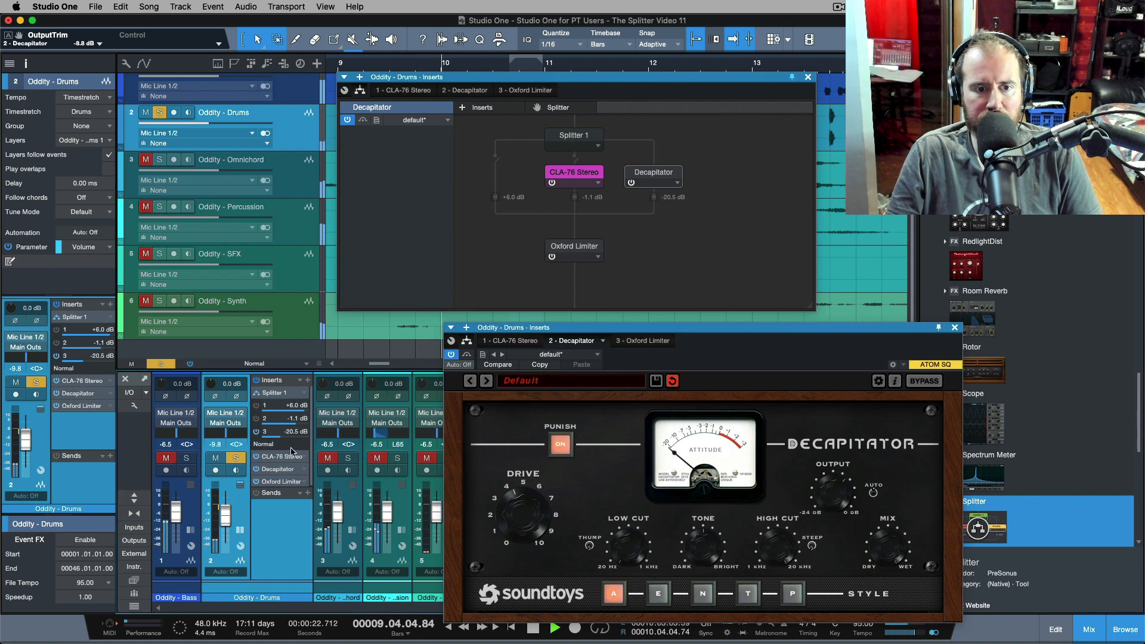
# Trim the Decapitator's output to -12.4 dB and, with the first two branches unmuted, blend in the Splitter's third output at -16.5 dB.
pyautogui.moveTo(278, 435); pyautogui.dragTo(286, 438)
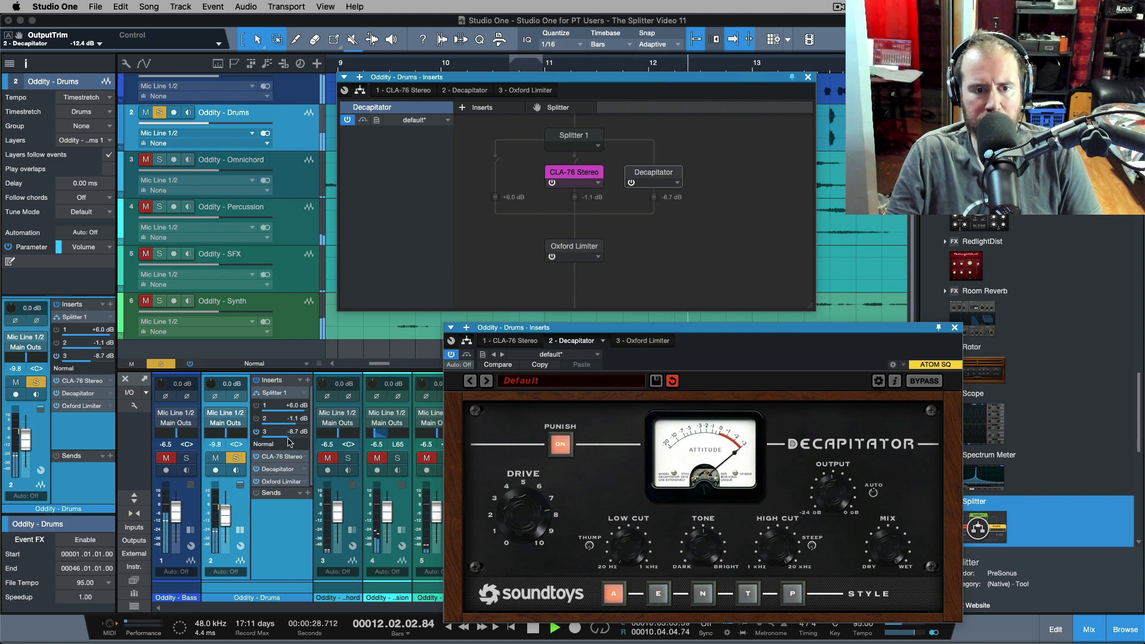
pyautogui.moveTo(286, 438); pyautogui.dragTo(285, 443)
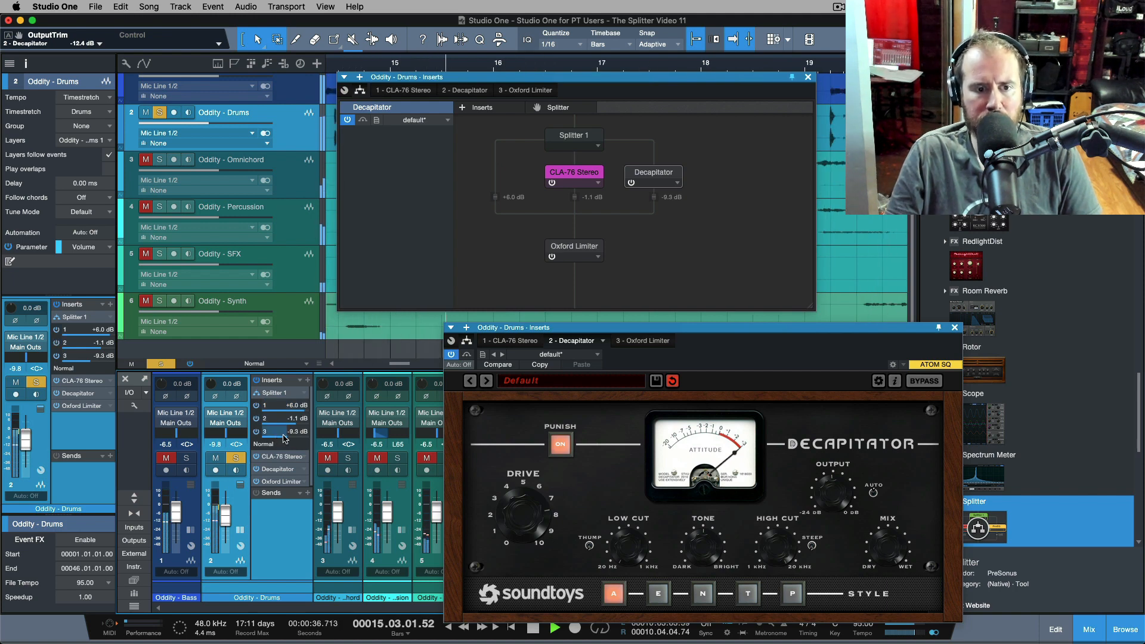
pyautogui.moveTo(262, 432)
pyautogui.mouseDown()
pyautogui.moveTo(263, 448)
pyautogui.moveTo(274, 446)
pyautogui.mouseUp()
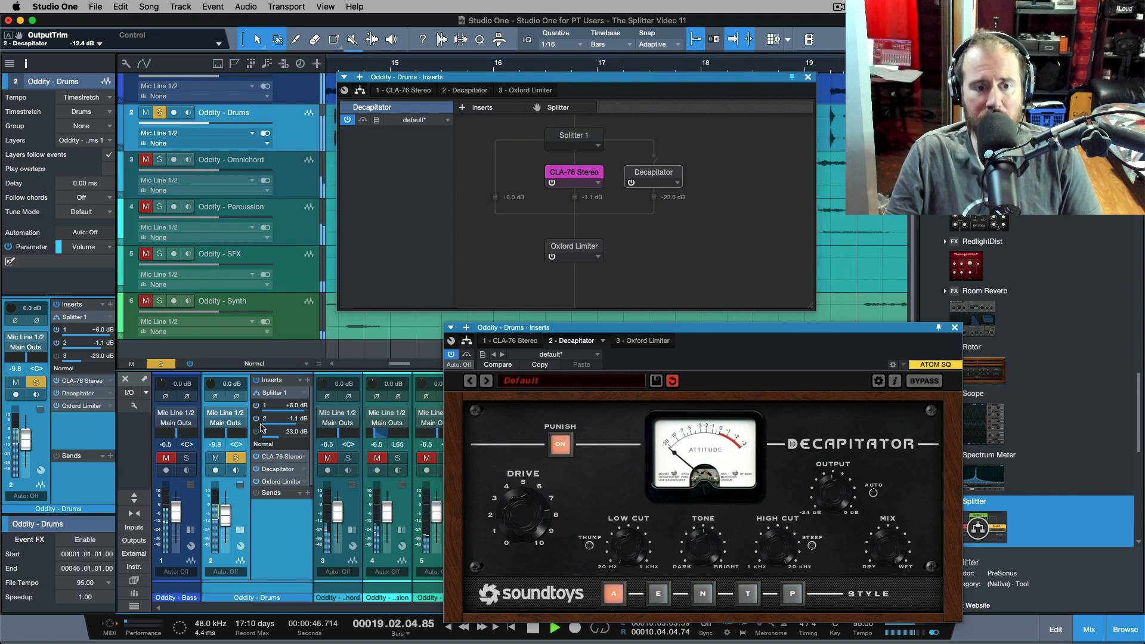
pyautogui.moveTo(261, 427); pyautogui.dragTo(275, 440)
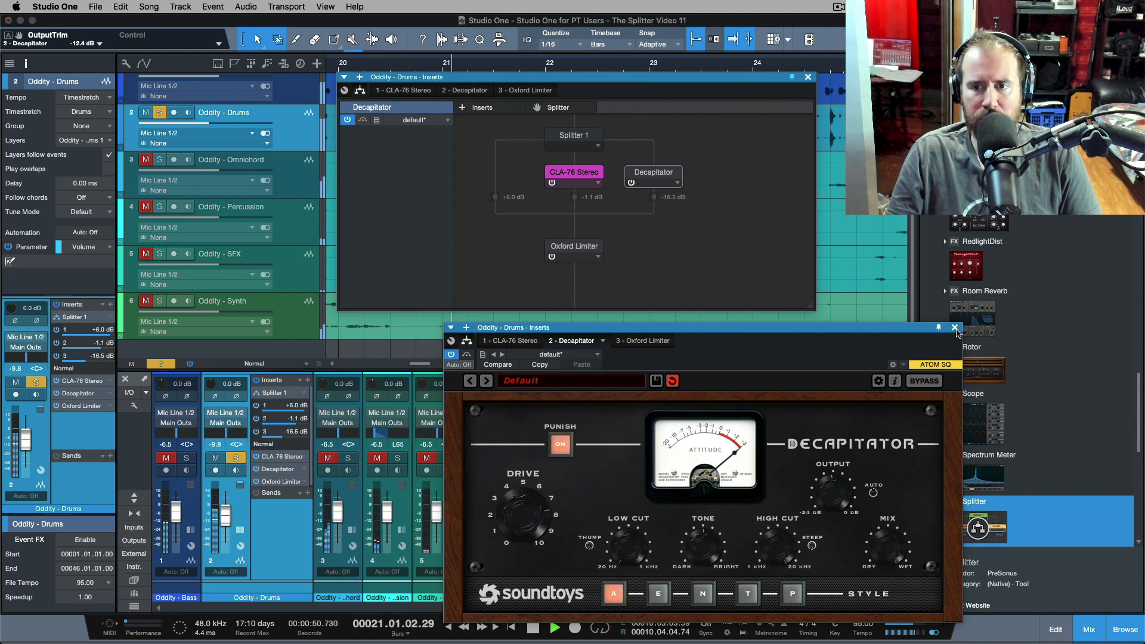
# Close the Decapitator window and lower the Splitter's third output to -19.8 dB while playing the full mix with the drums unsoloed.
pyautogui.click(955, 328)
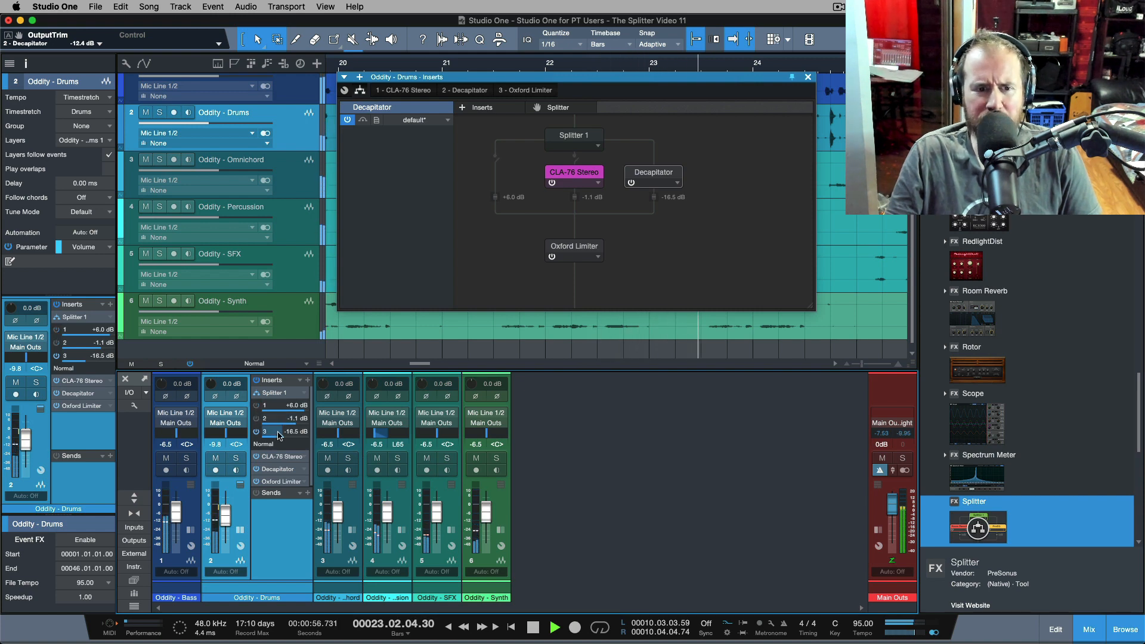
pyautogui.moveTo(277, 436); pyautogui.dragTo(271, 436)
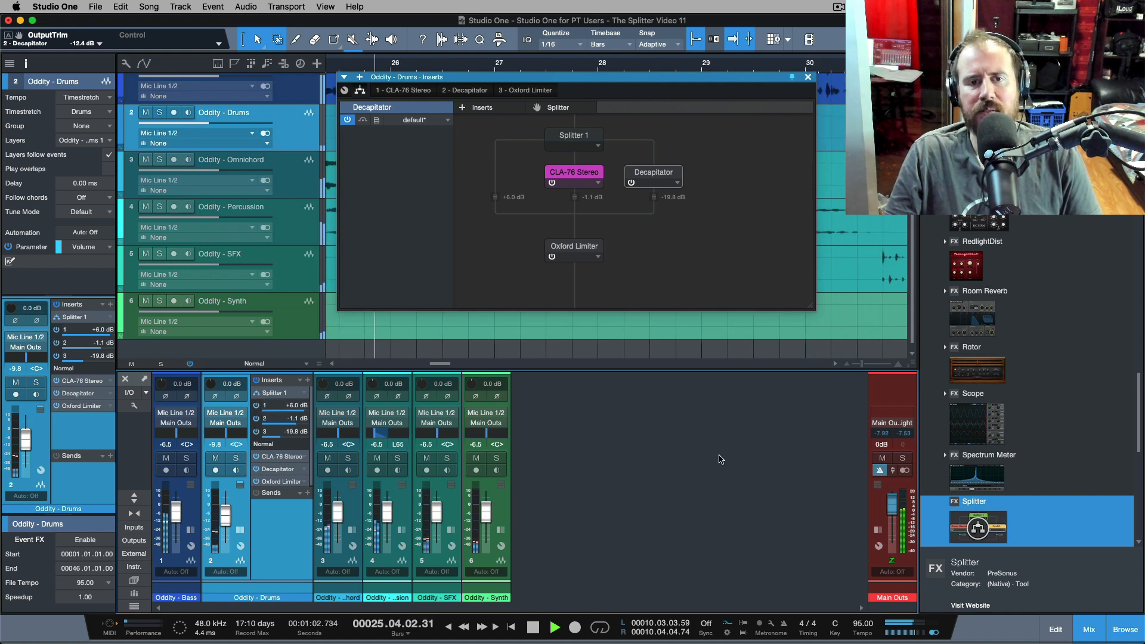
pyautogui.press('space')
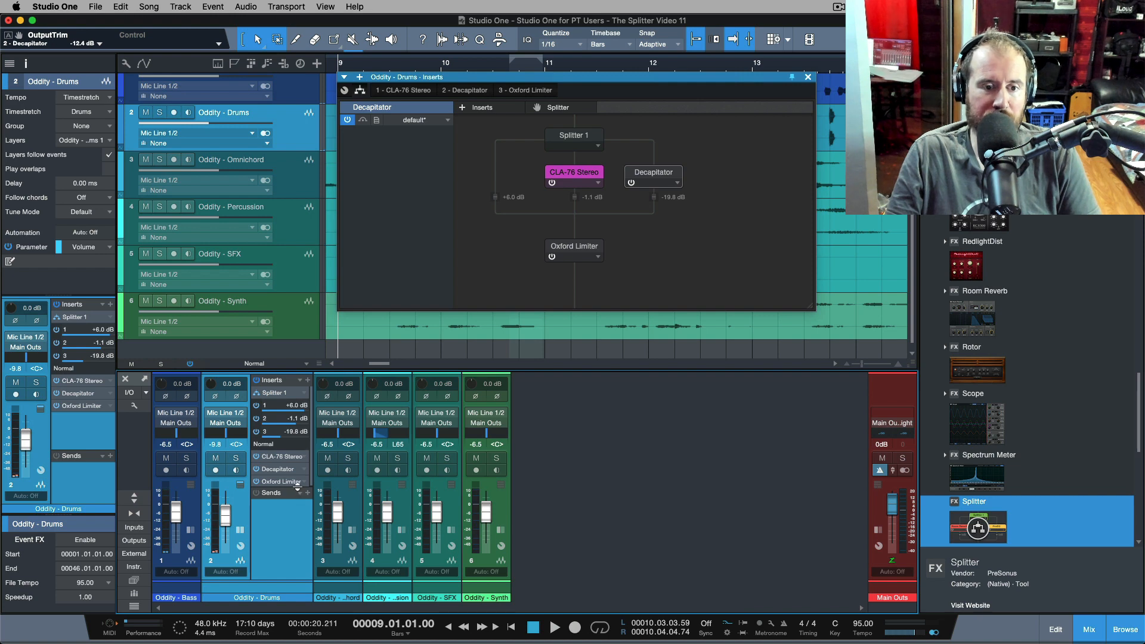
# Extend the drum channel's insert list slightly to clear the Oxford Limiter entry and close the Splitter's routing window.
pyautogui.moveTo(297, 488); pyautogui.dragTo(297, 494)
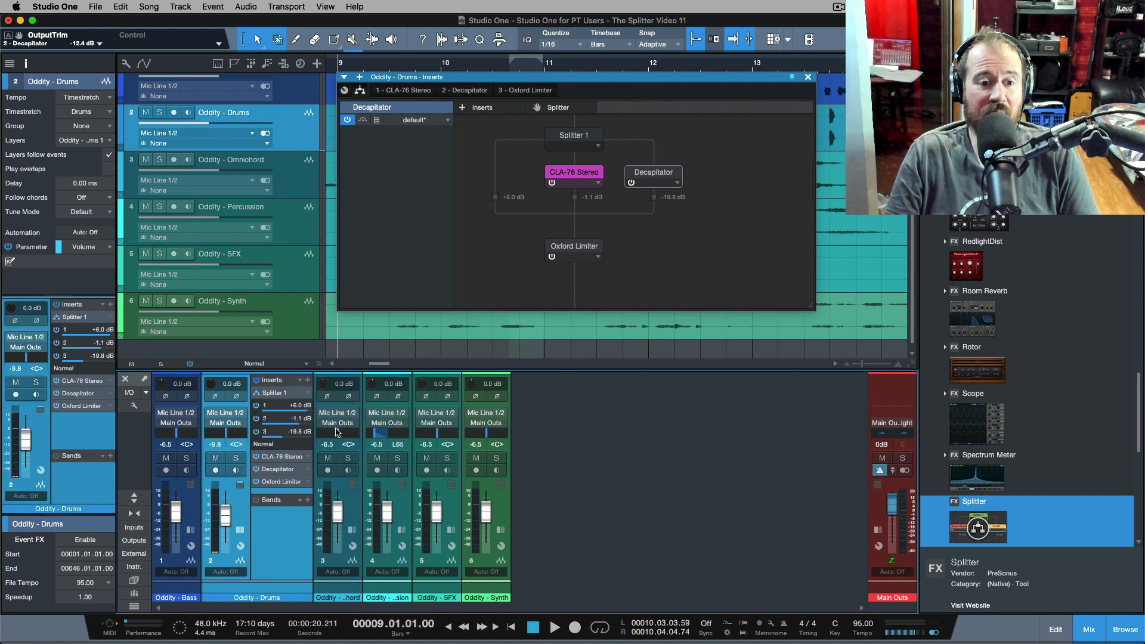
pyautogui.moveTo(282, 421)
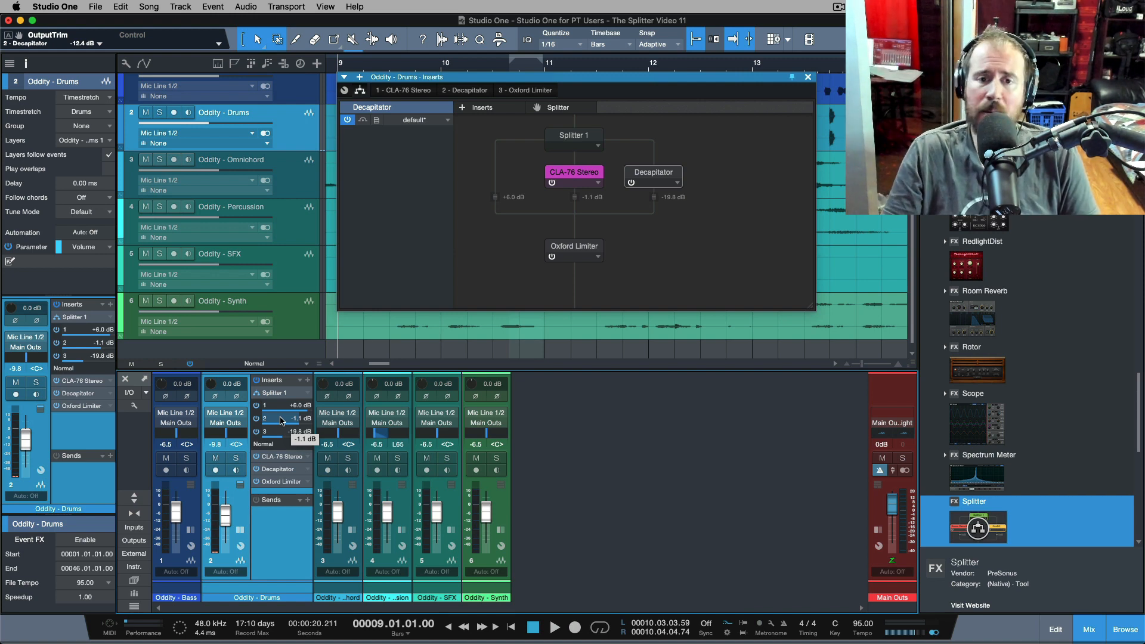
pyautogui.click(809, 77)
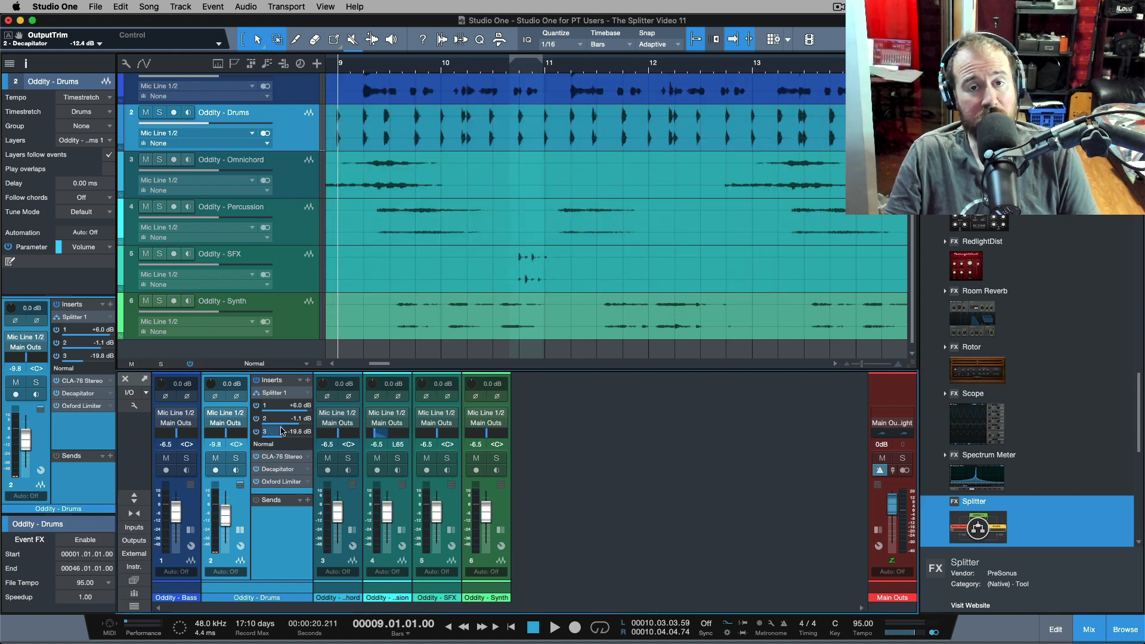
pyautogui.moveTo(283, 431)
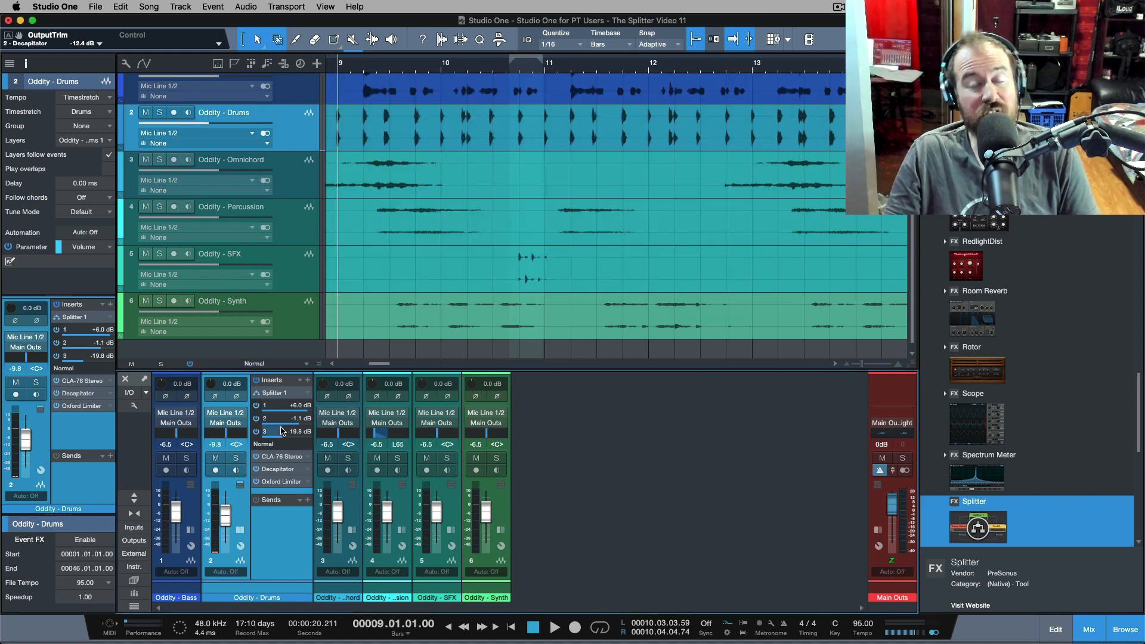